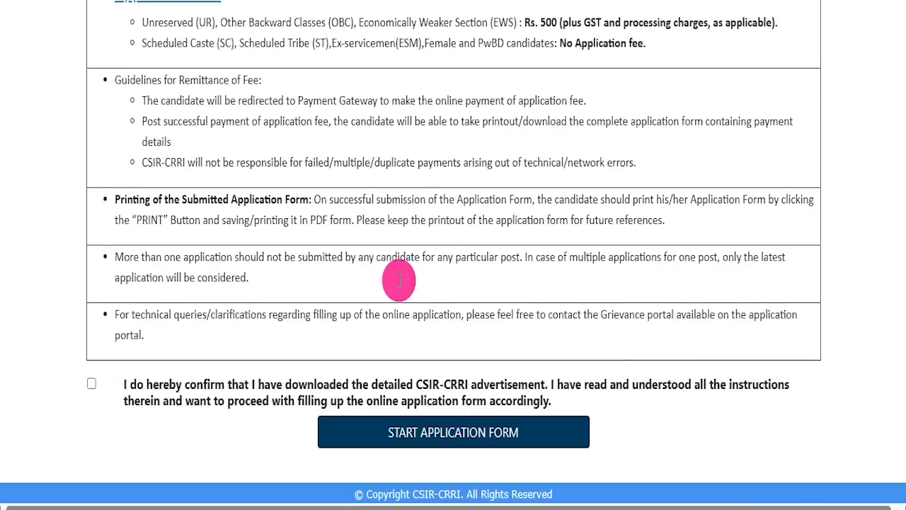
Accept the declaration on reading the CSIR-CRRI advertisement and start the application form to reach the mobile and email verification page.
click(91, 383)
click(405, 430)
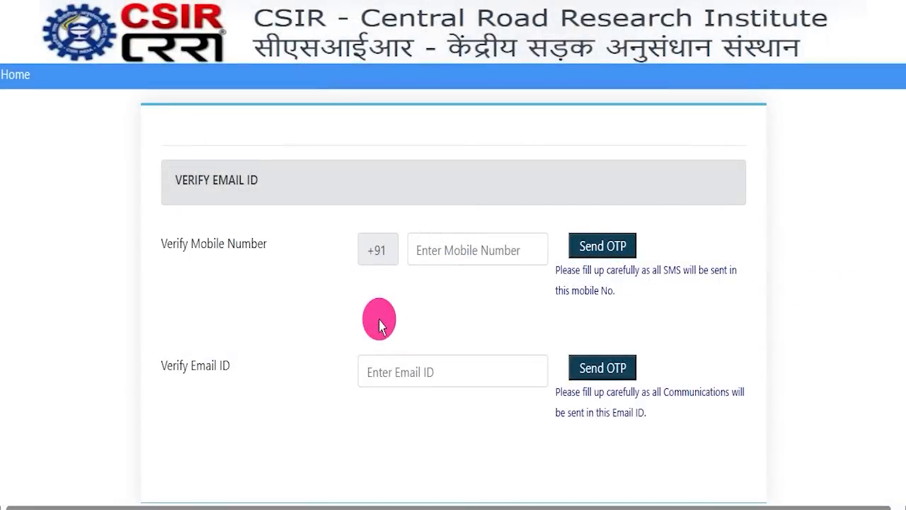
scroll(383, 325, down, 1)
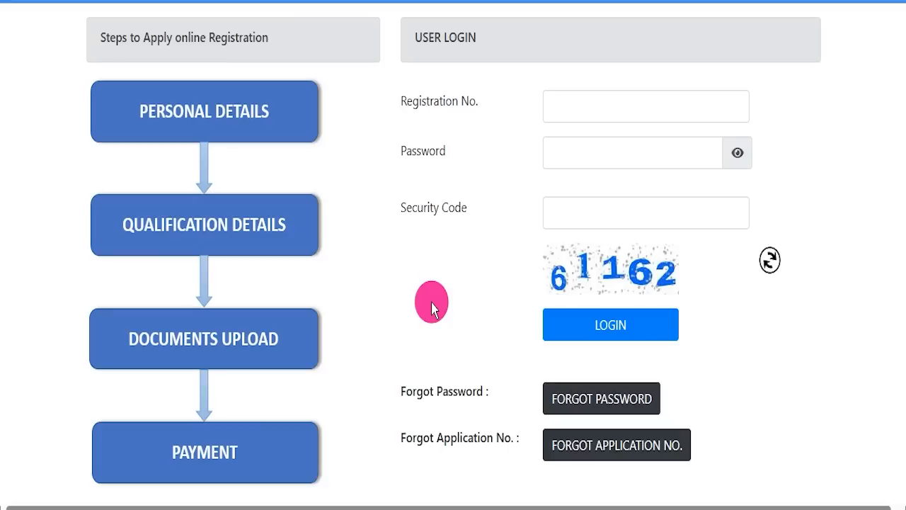
Look over the user login form and the flowchart of online registration steps.
scroll(432, 304, up, 1)
scroll(432, 306, down, 2)
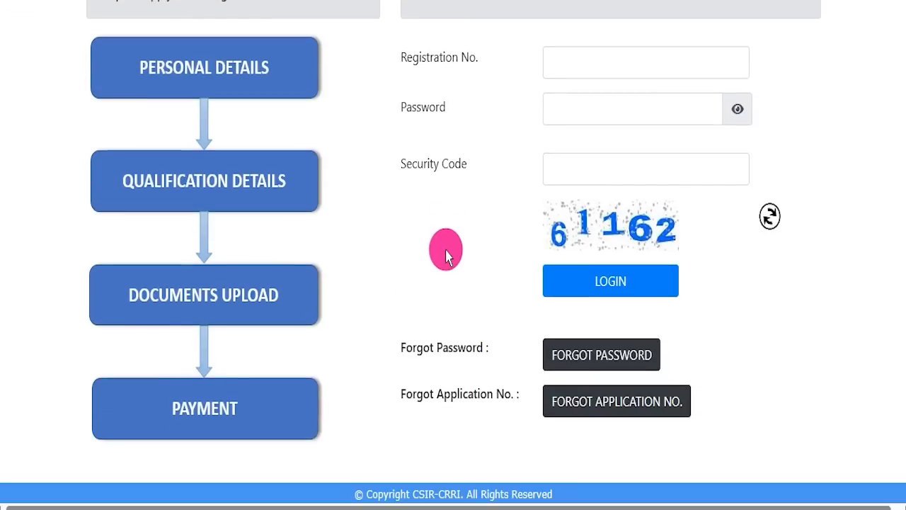
scroll(446, 259, up, 2)
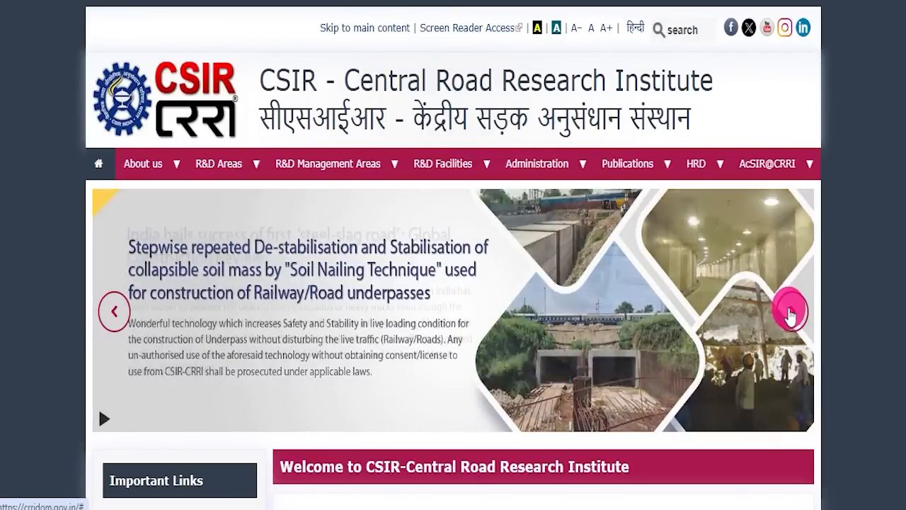
Advance the CSIR-CRRI homepage banner through several slides.
click(790, 313)
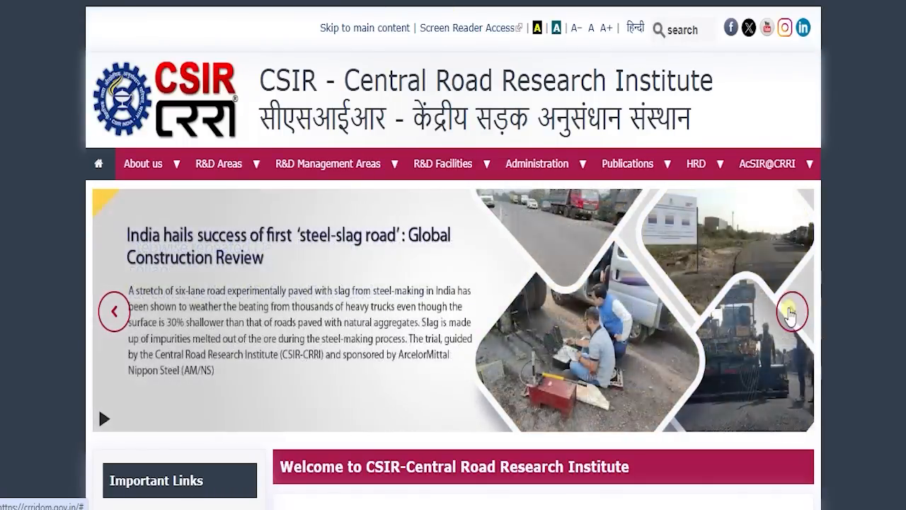
click(790, 312)
click(790, 313)
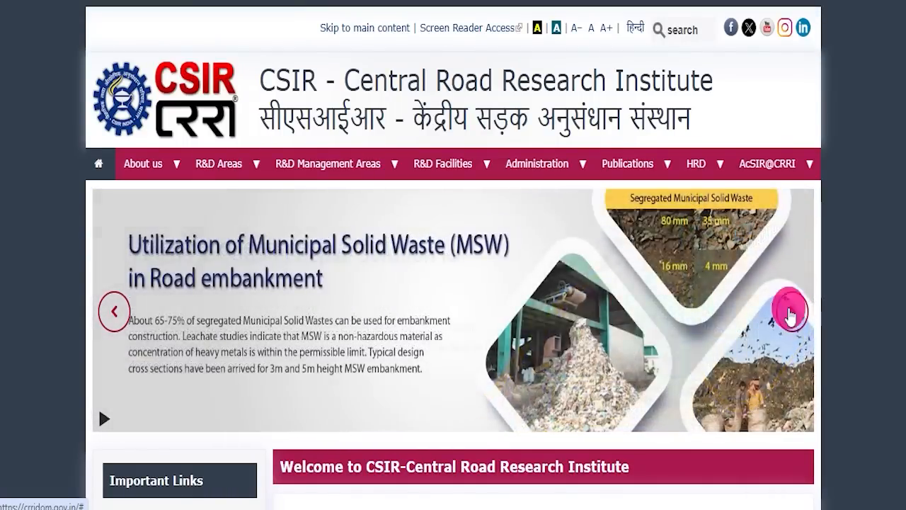
click(790, 312)
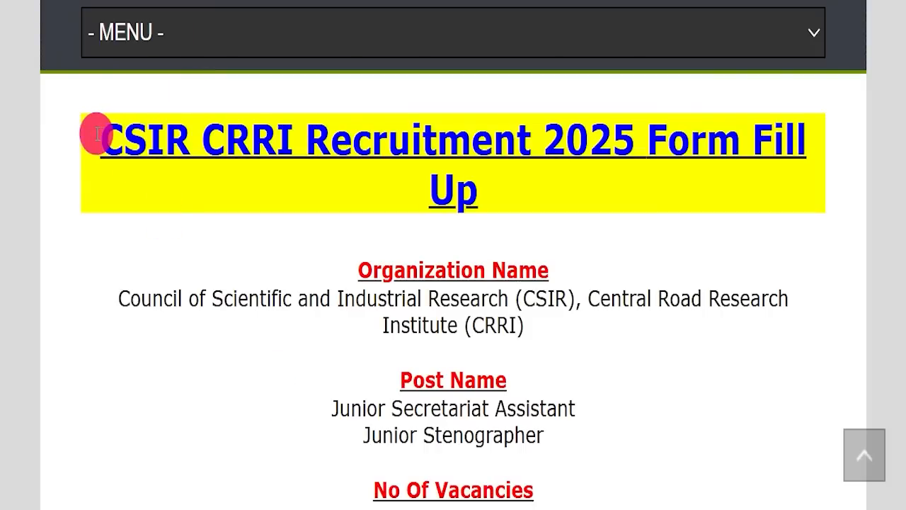
Read the CSIR CRRI Recruitment introduction and highlight the heading "CSIR CRRI Recruitment 2025 Form Fill Up".
drag(96, 133, 481, 191)
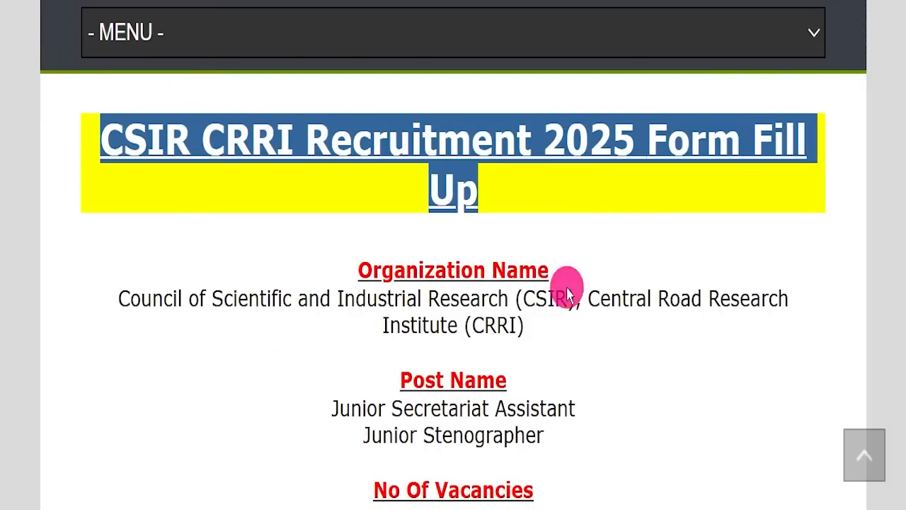
click(312, 335)
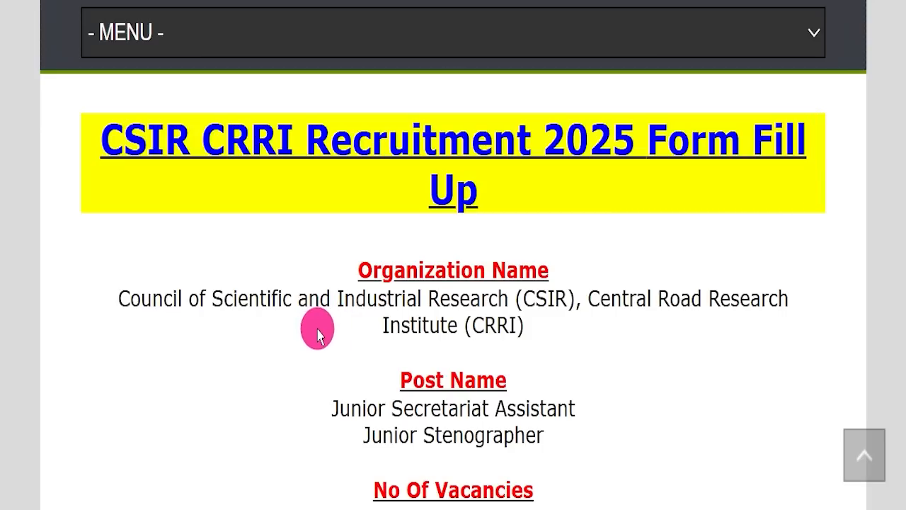
scroll(319, 337, up, 10)
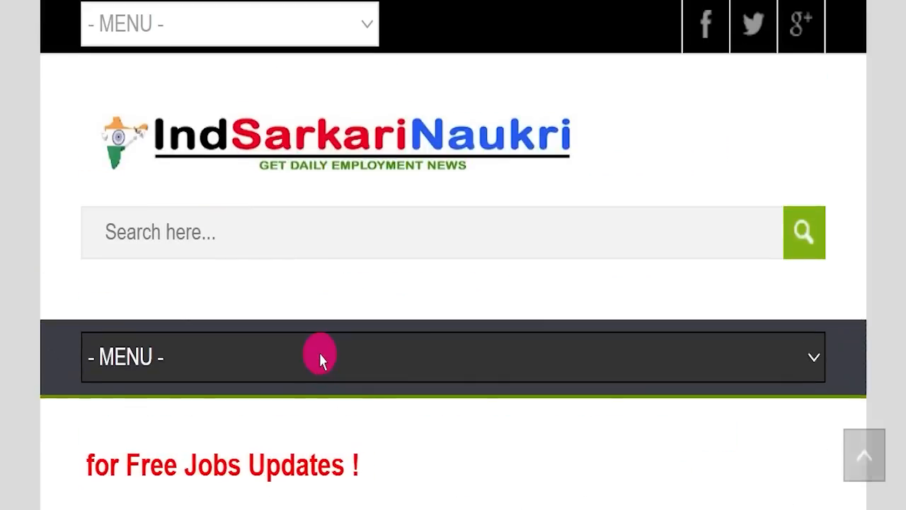
scroll(323, 293, down, 10)
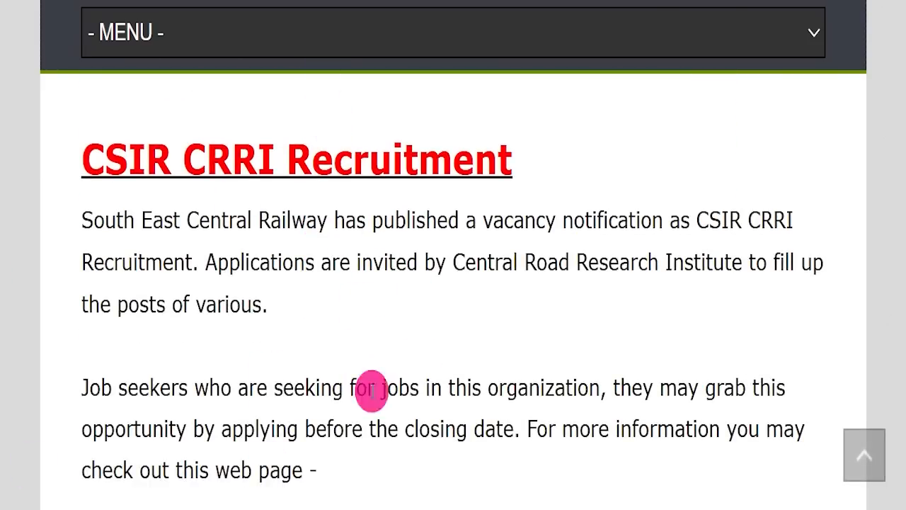
scroll(390, 354, down, 5)
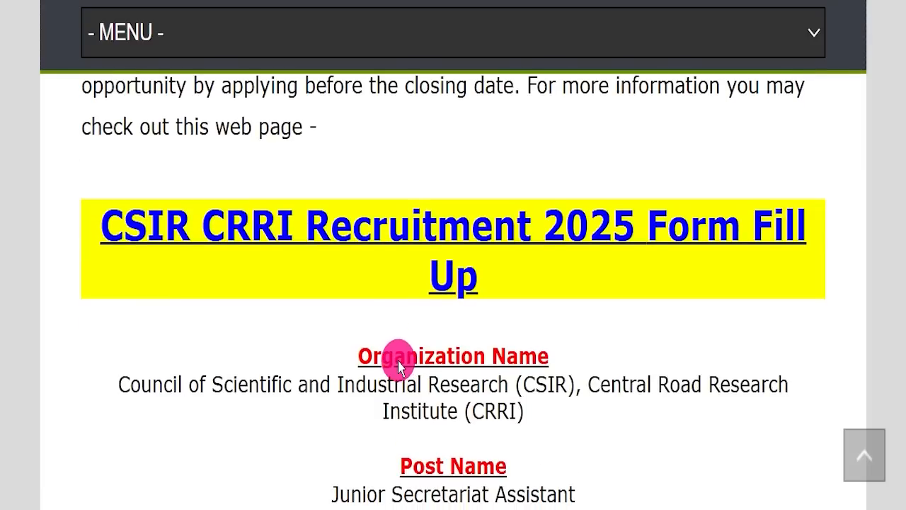
scroll(397, 359, down, 1)
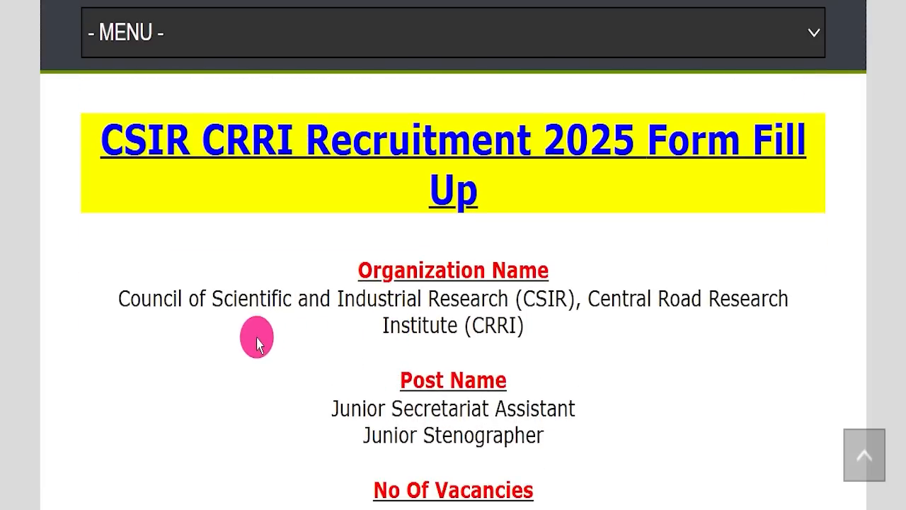
drag(101, 143, 572, 213)
click(559, 220)
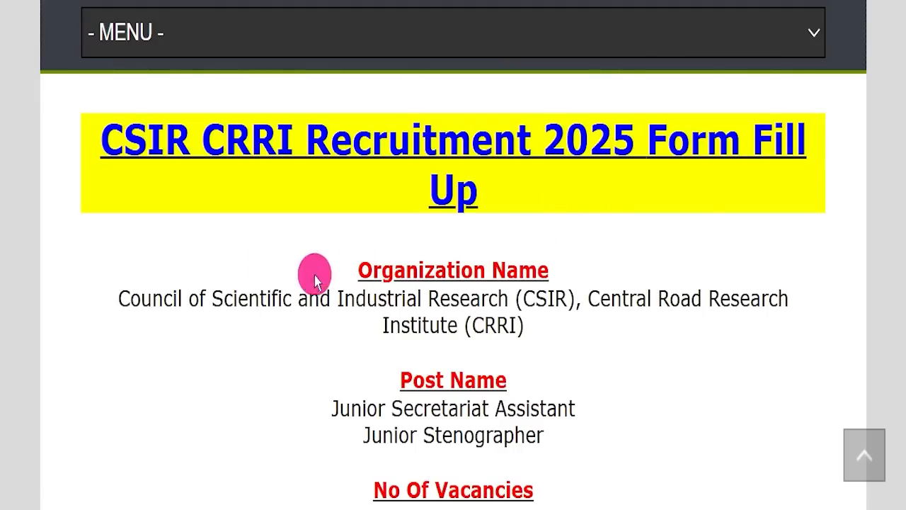
Highlight the two post names and the number of vacancies, and review the important dates for applying online.
drag(245, 395, 661, 393)
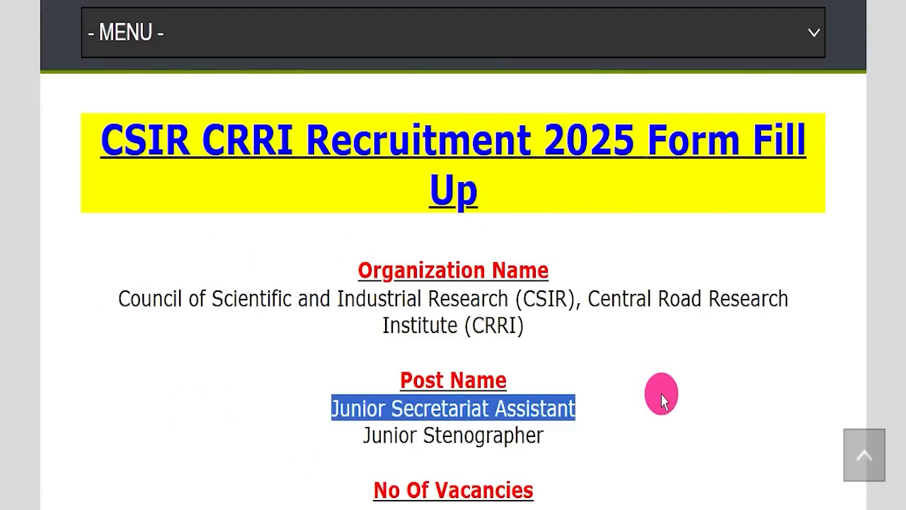
click(319, 432)
triple_click(458, 425)
scroll(636, 376, down, 2)
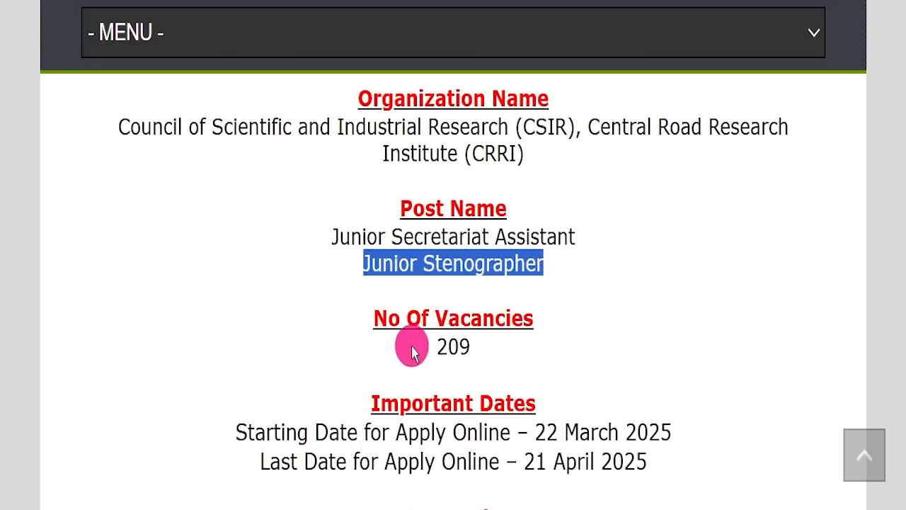
drag(330, 338, 526, 345)
scroll(590, 356, down, 2)
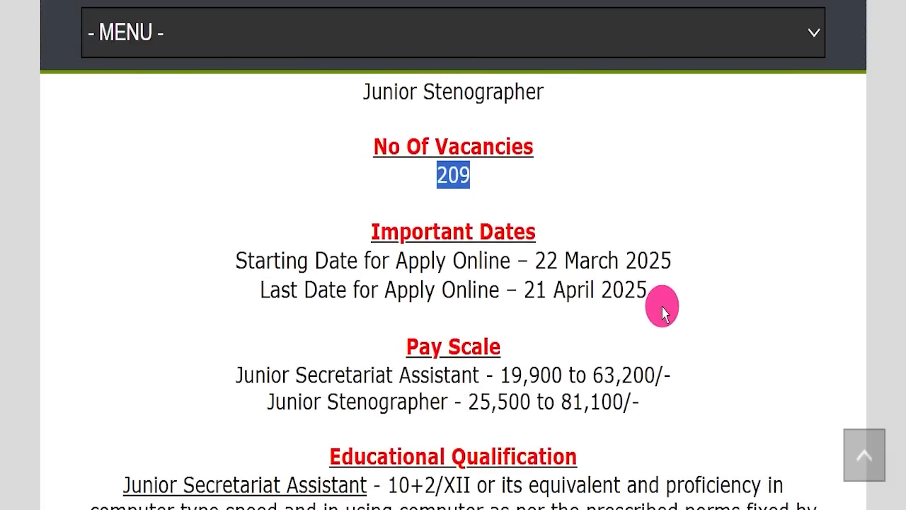
mouse_move(520, 305)
mouse_down()
mouse_move(664, 305)
mouse_move(769, 227)
mouse_up()
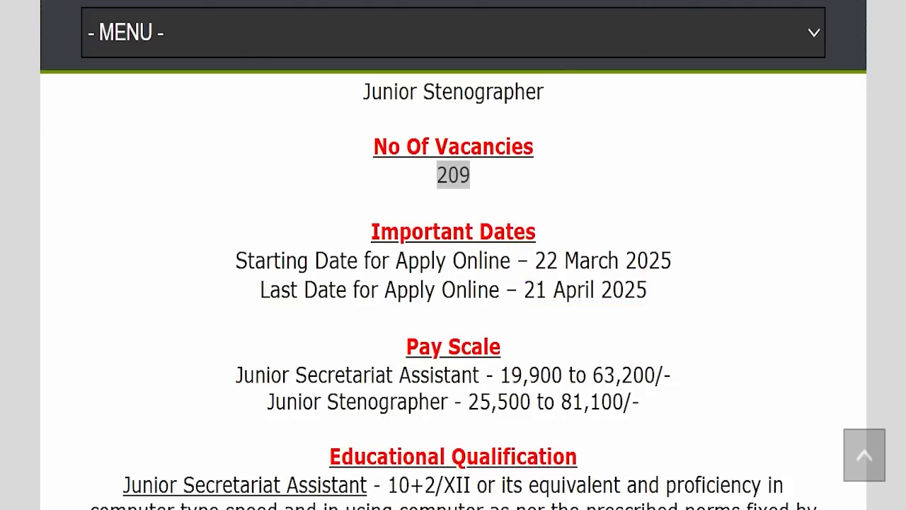
Review the pay scale, educational qualification and age limits, and highlight the application fee lines for each category.
scroll(470, 229, down, 4)
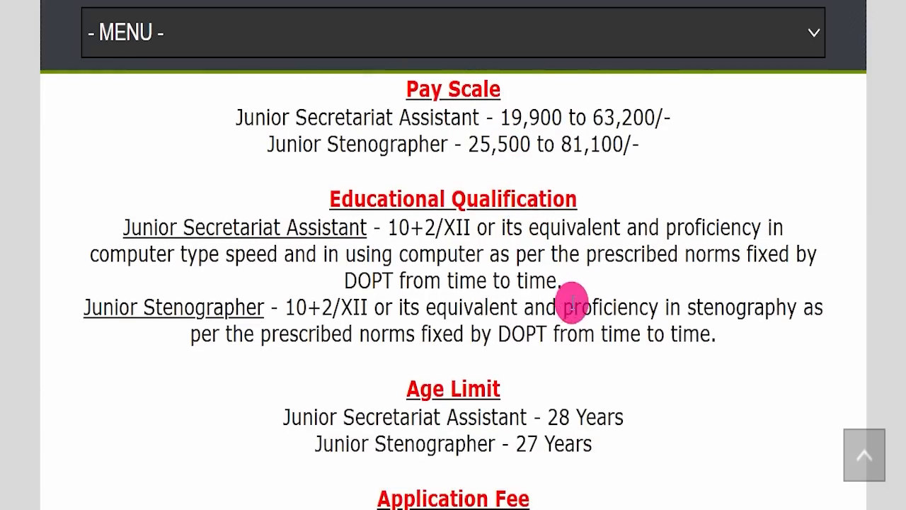
scroll(573, 304, down, 2)
scroll(580, 303, down, 1)
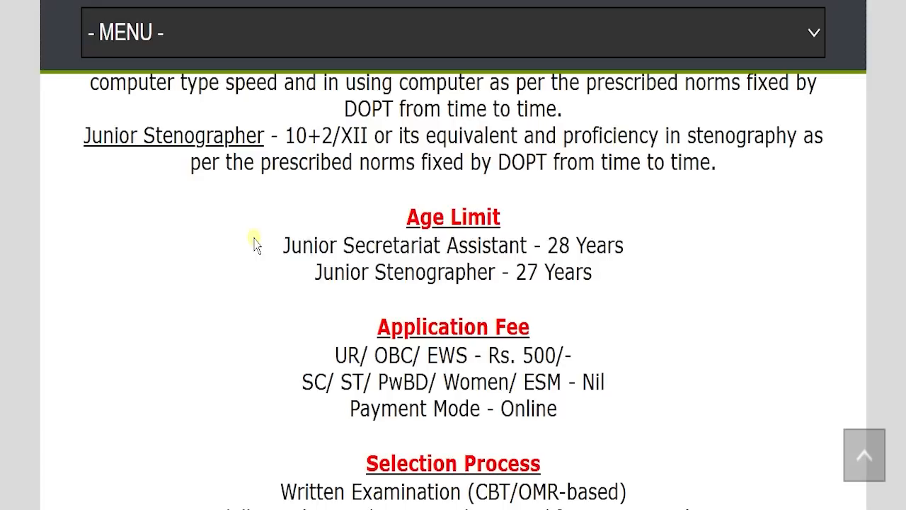
drag(254, 243, 632, 279)
click(632, 280)
scroll(356, 180, down, 3)
drag(292, 182, 676, 182)
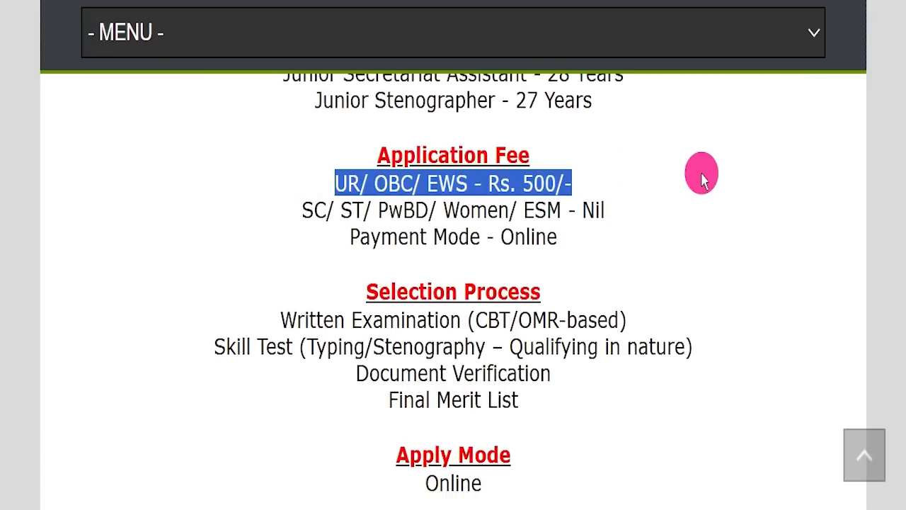
drag(304, 207, 618, 213)
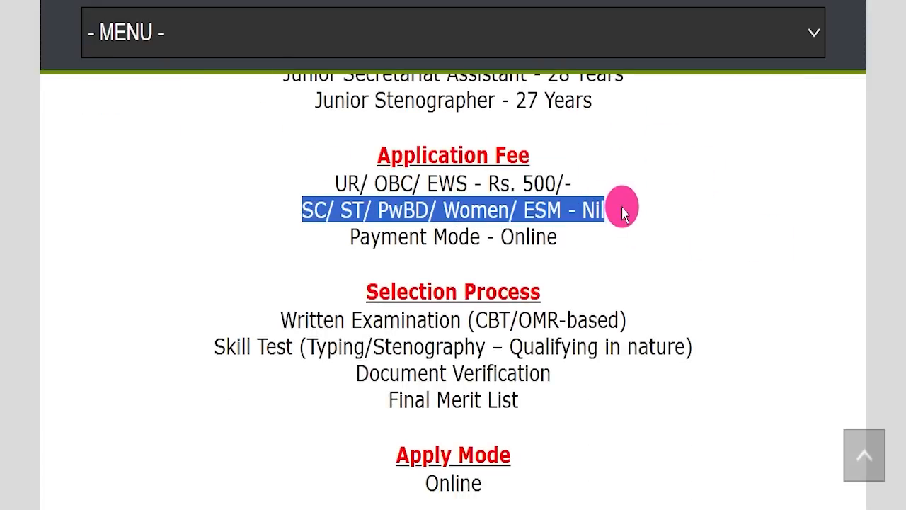
Highlight the apply mode, job location and official website entries in the recruitment article.
scroll(611, 276, down, 3)
drag(382, 311, 572, 309)
drag(363, 394, 566, 376)
scroll(606, 354, down, 1)
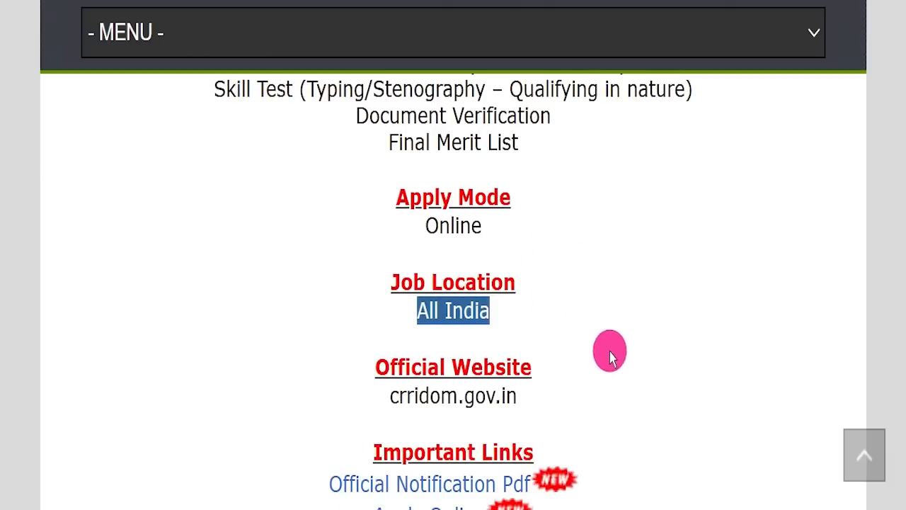
click(388, 398)
drag(388, 398, 554, 397)
Review the Important Links section and highlight the Official Notification Pdf link.
scroll(559, 407, down, 1)
drag(338, 347, 630, 425)
click(629, 425)
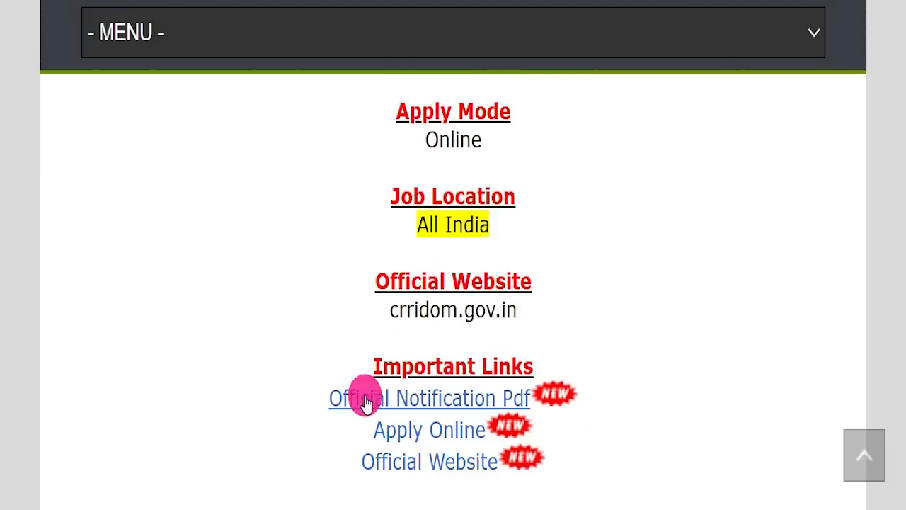
drag(285, 397, 499, 375)
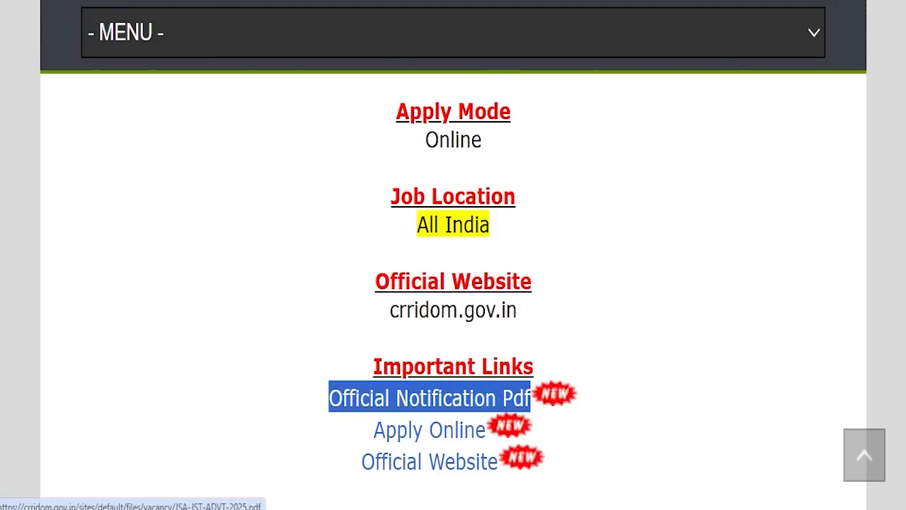
Examine JSA-JST-ADVT-2025.pdf for the vacancy breakup, age relaxation, examination scheme and candidate instructions.
click(79, 1)
scroll(412, 291, down, 3)
scroll(412, 289, down, 20)
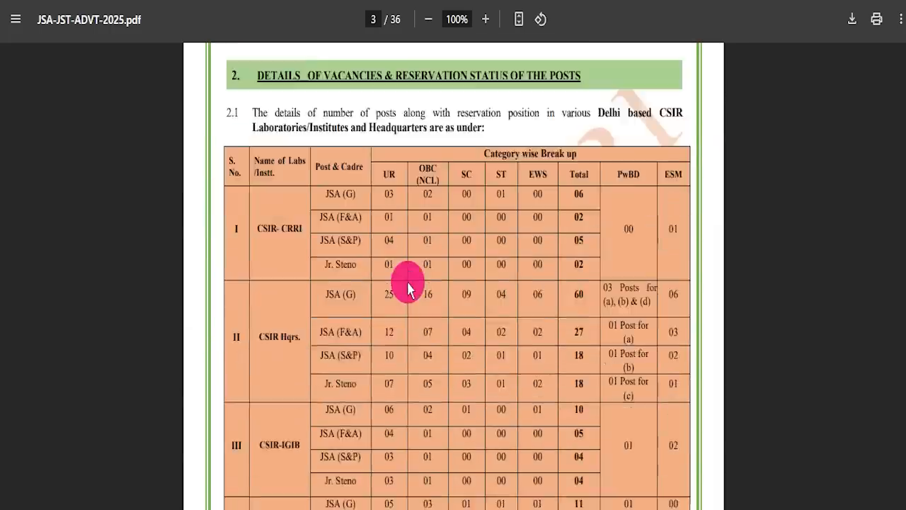
scroll(409, 288, down, 10)
scroll(412, 268, down, 20)
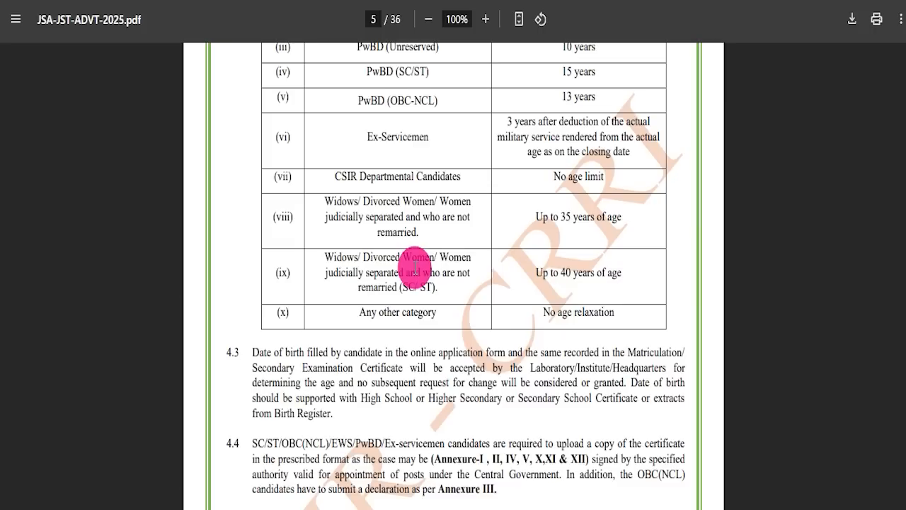
scroll(415, 265, down, 4)
scroll(414, 262, down, 20)
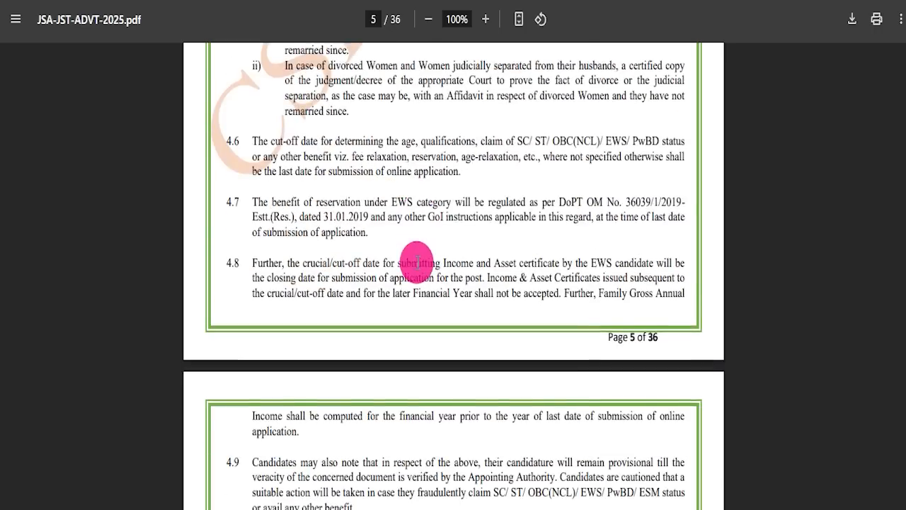
scroll(430, 264, down, 20)
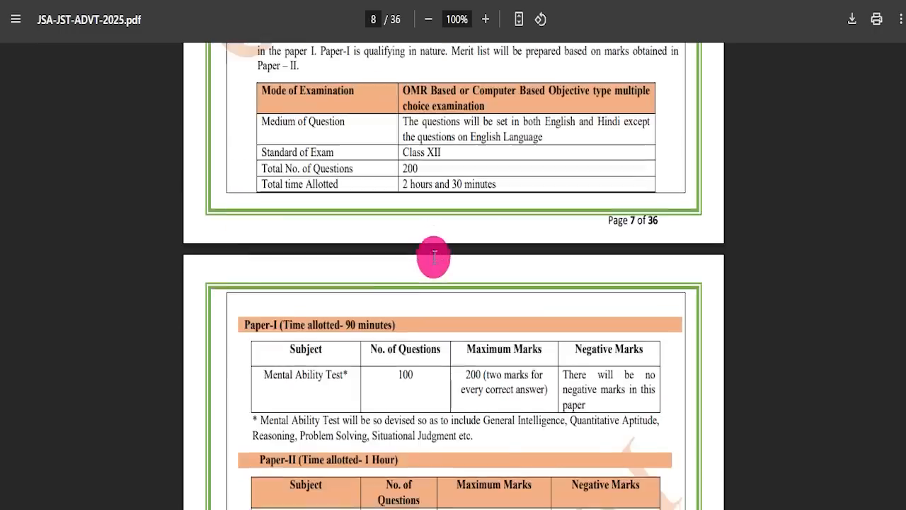
scroll(437, 259, down, 20)
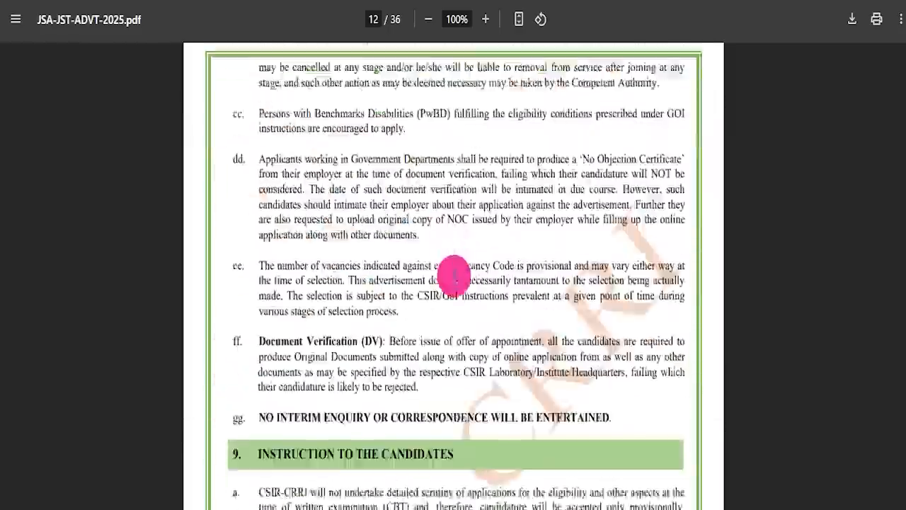
scroll(737, 244, down, 20)
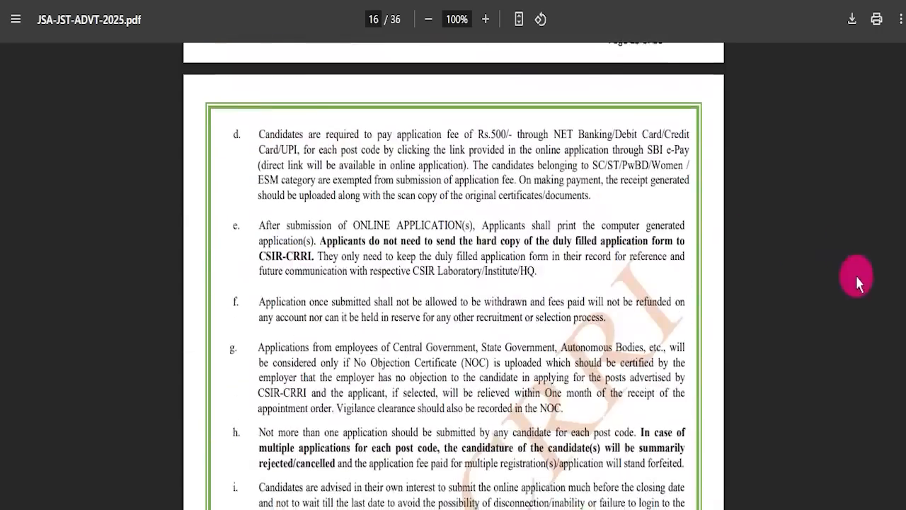
drag(905, 248, 895, 22)
drag(374, 269, 583, 298)
click(551, 327)
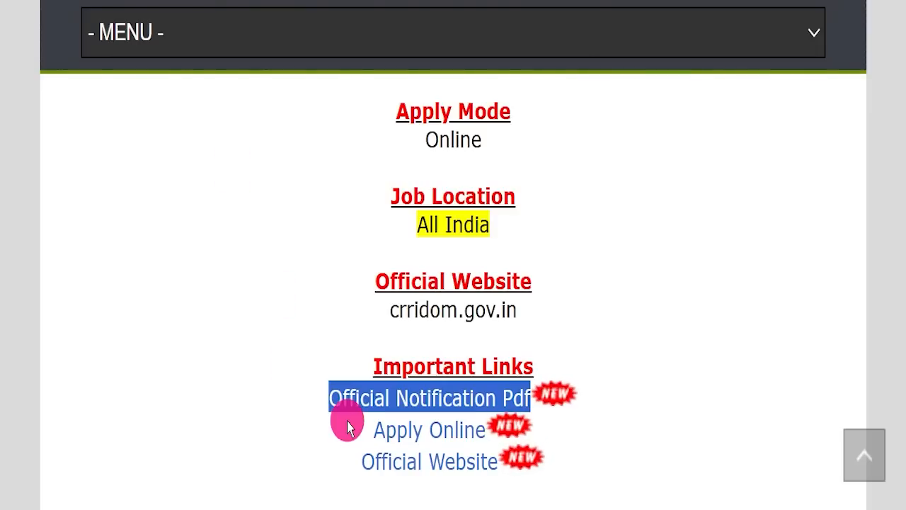
Highlight the Apply Online link and review the application steps, submission dates and registration options on the recruitment portal.
drag(347, 427, 477, 415)
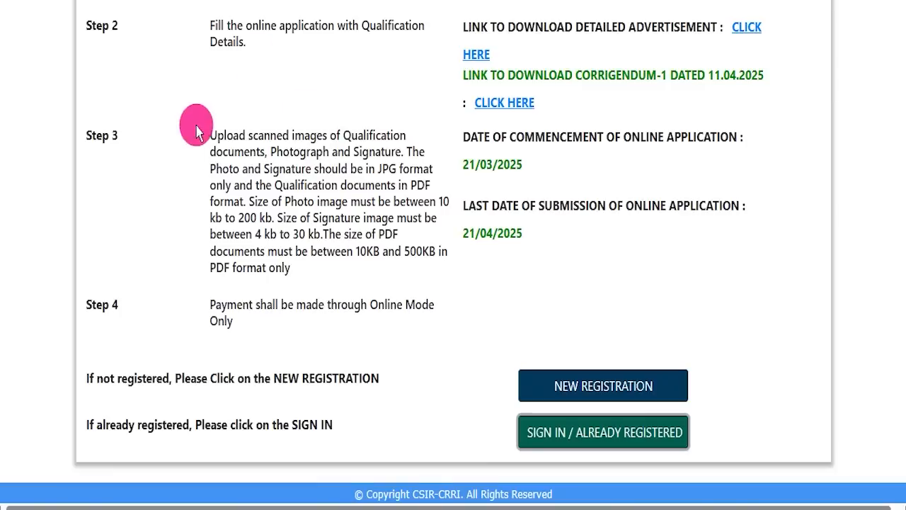
scroll(417, 267, up, 3)
scroll(429, 266, down, 3)
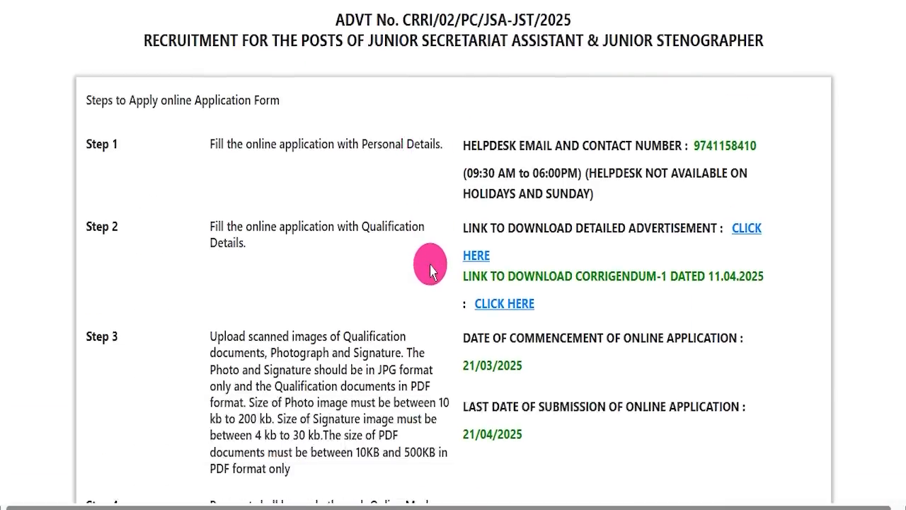
scroll(429, 256, up, 4)
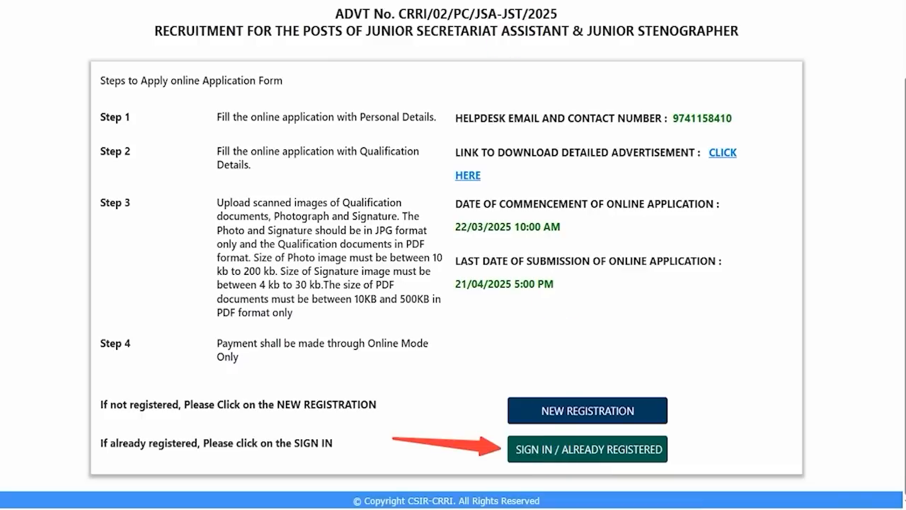
Open the sign-in page for registered candidates and mark the registration number, password, security code and login controls.
click(566, 452)
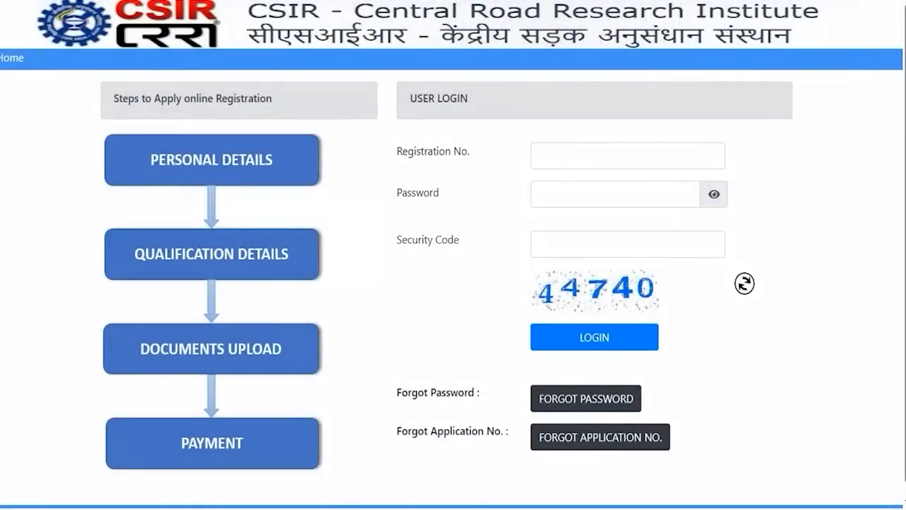
drag(662, 157, 733, 128)
drag(685, 192, 763, 154)
drag(571, 306, 646, 304)
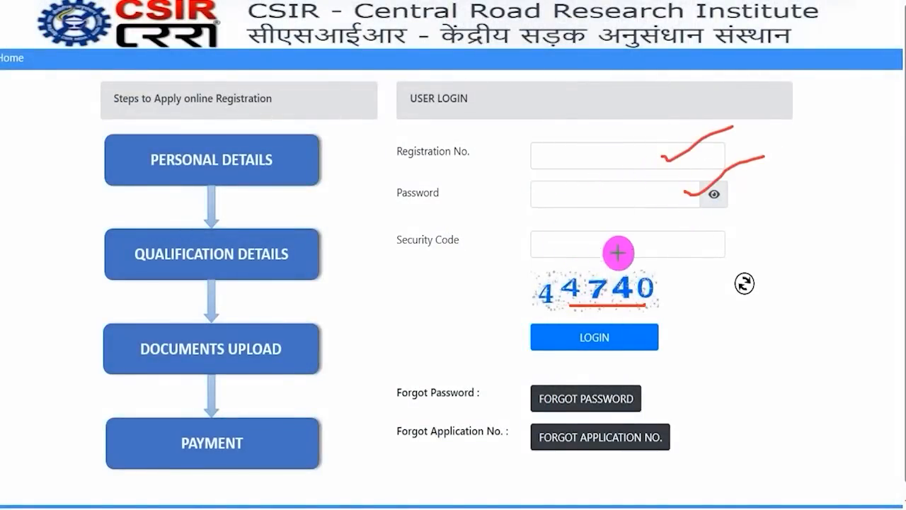
drag(639, 250, 699, 228)
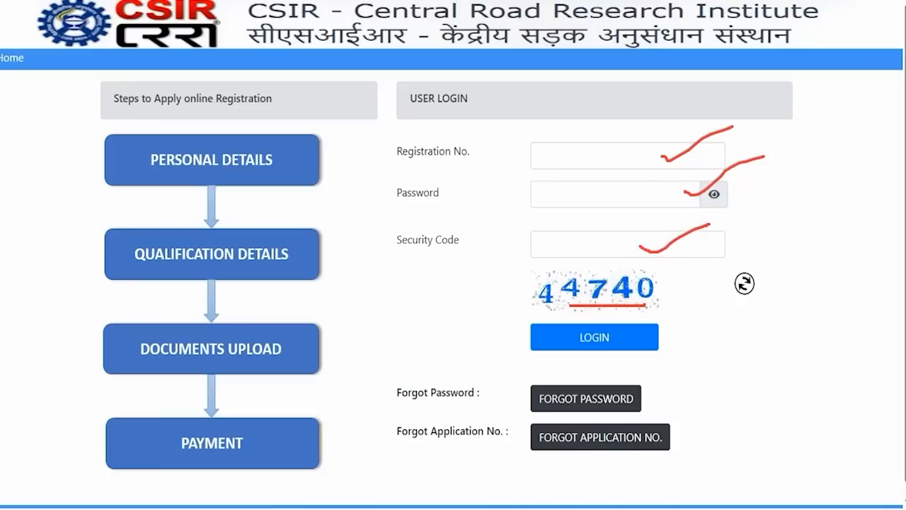
mouse_move(640, 322)
mouse_down()
mouse_move(668, 340)
mouse_move(676, 363)
mouse_up()
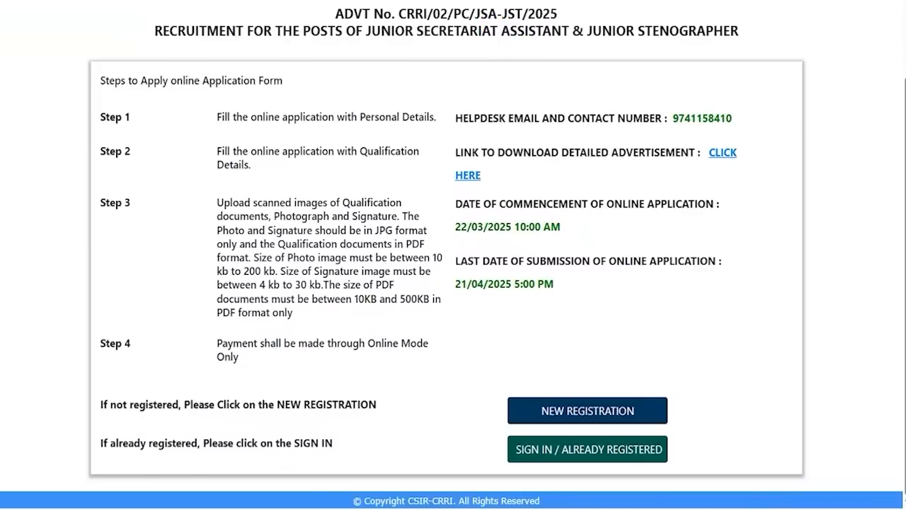
Mark and open New Registration, and review the instructions on applying, document upload sizes, application fee and fee remittance.
drag(492, 378, 679, 427)
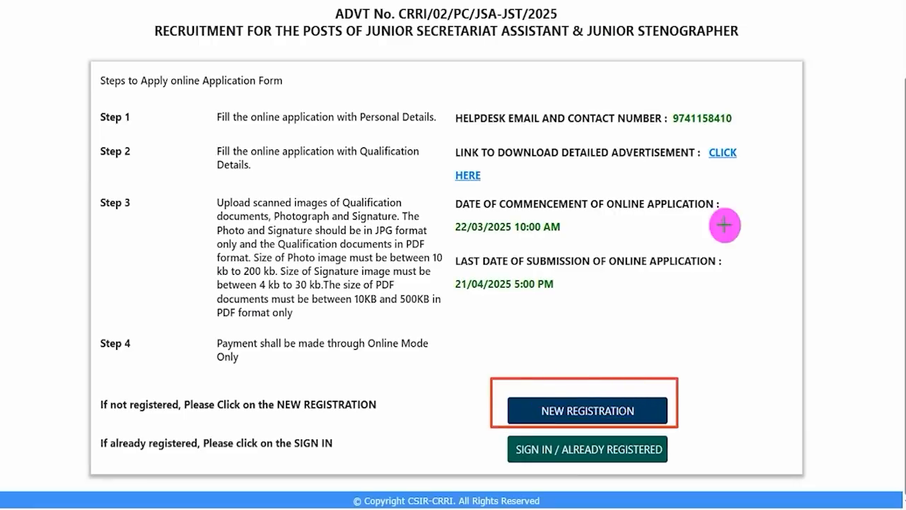
click(577, 418)
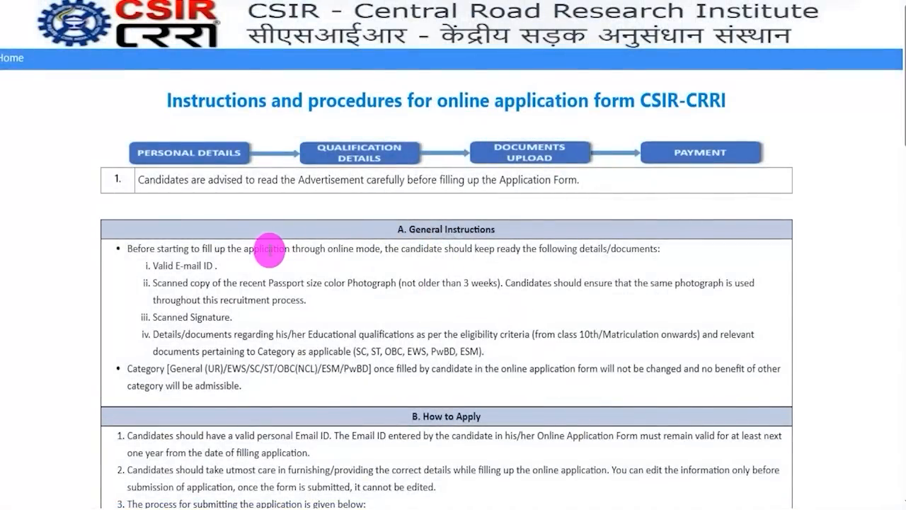
shift+click(269, 248)
scroll(405, 304, down, 3)
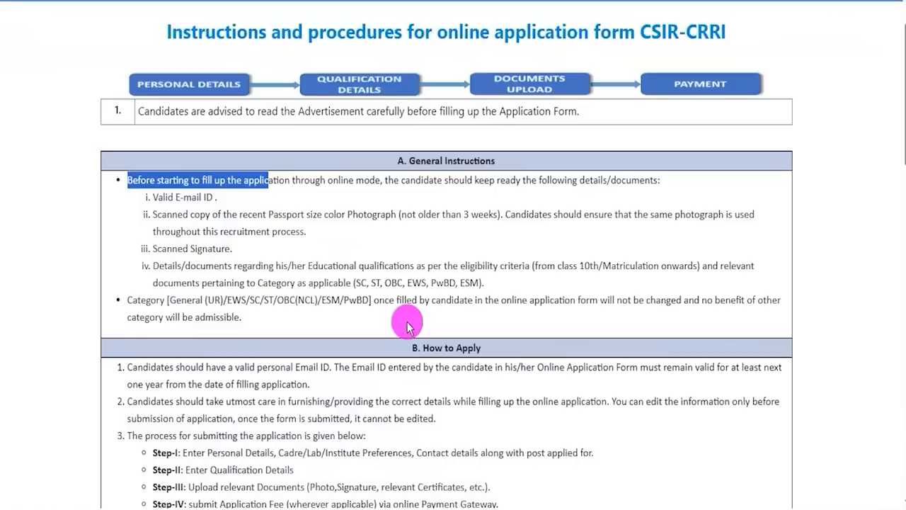
scroll(405, 276, down, 7)
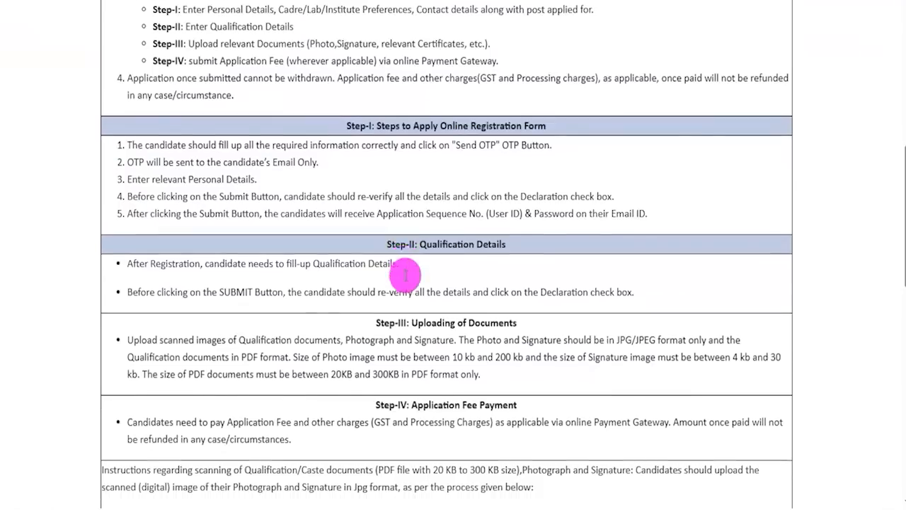
scroll(405, 276, up, 6)
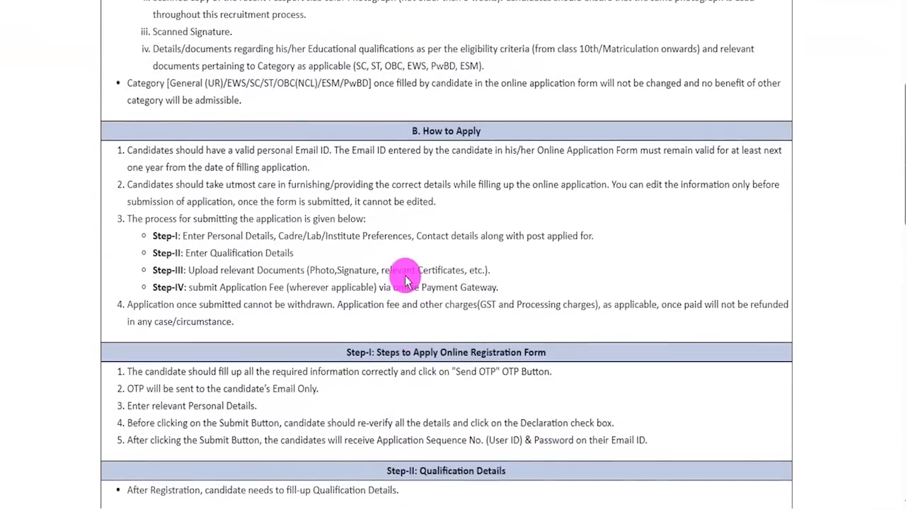
scroll(405, 266, down, 7)
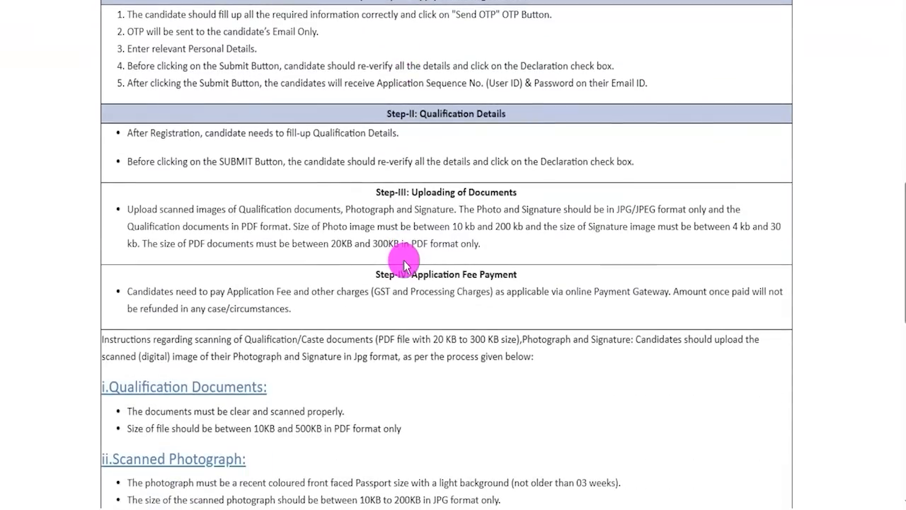
scroll(405, 265, down, 2)
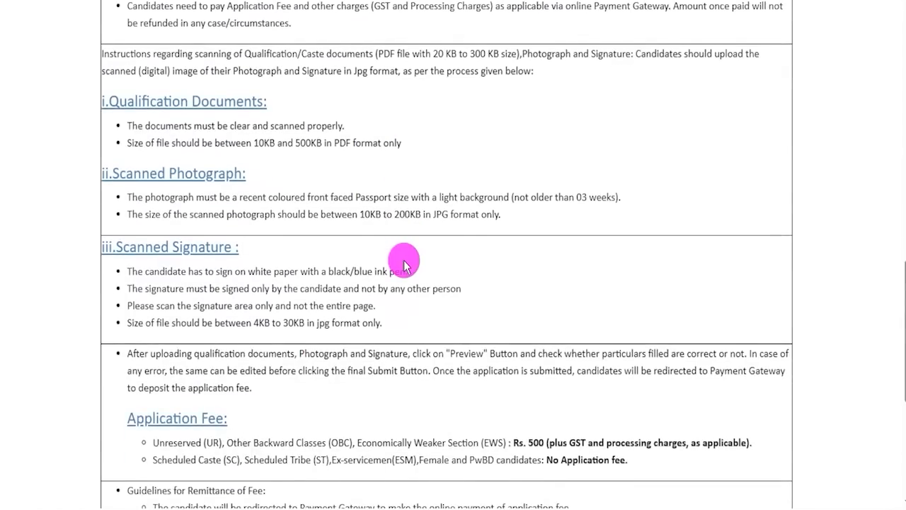
drag(276, 145, 346, 146)
scroll(390, 270, down, 3)
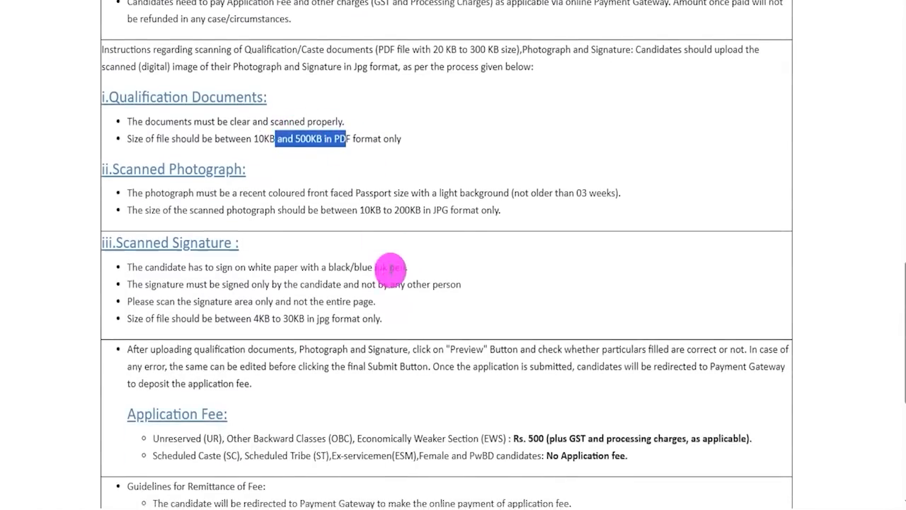
scroll(389, 230, down, 2)
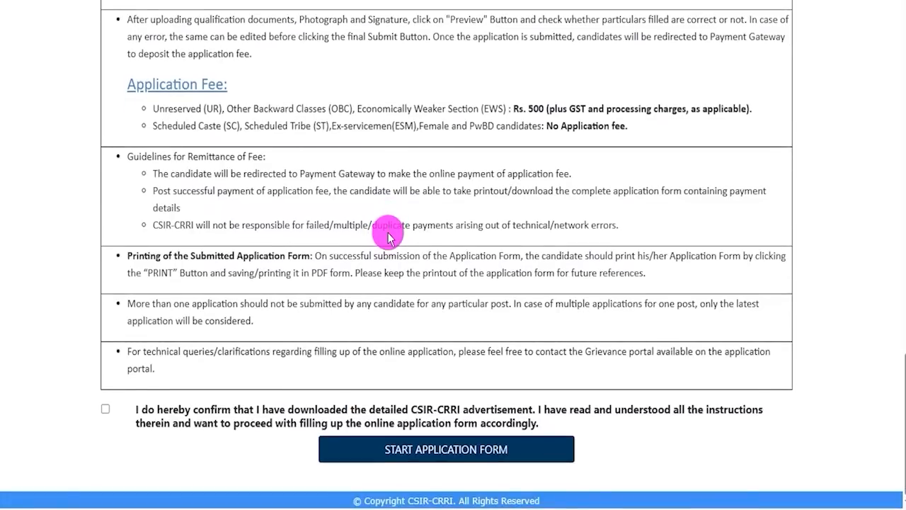
Accept the declaration of having read the CSIR-CRRI advertisement and instructions, and start the application form.
click(106, 409)
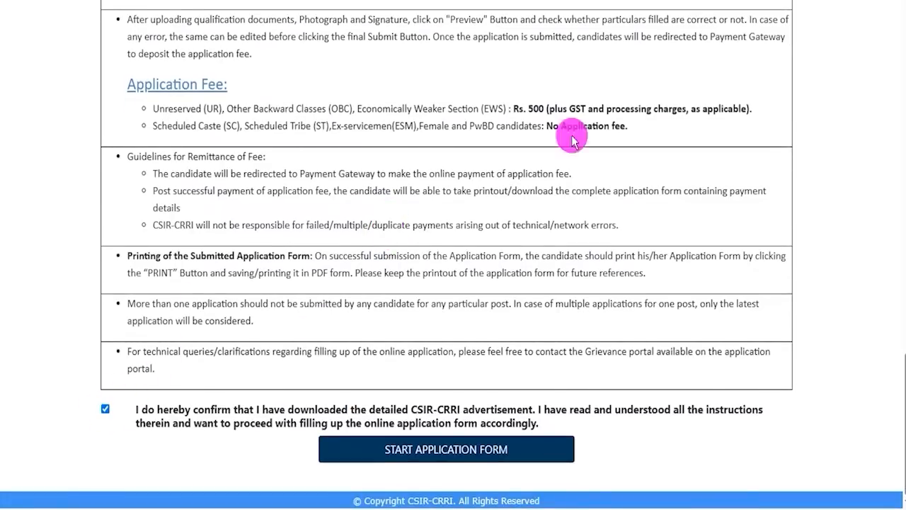
drag(659, 267, 528, 452)
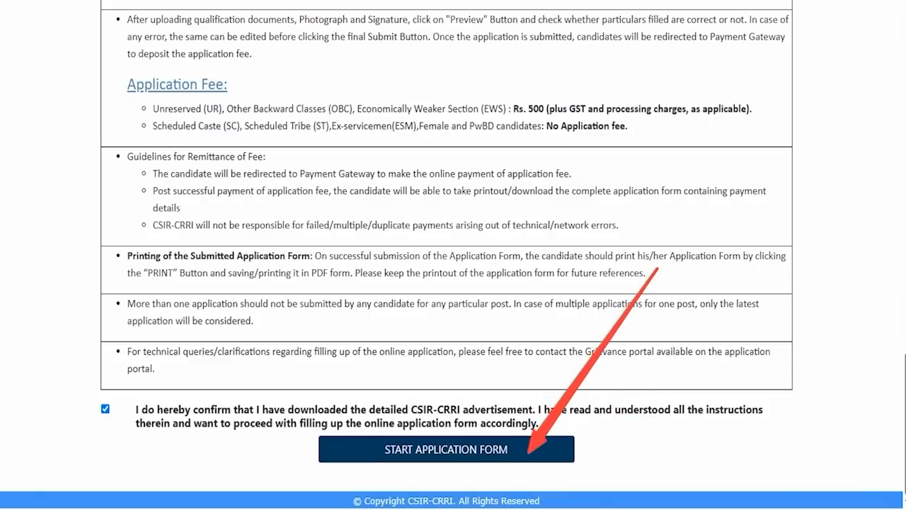
click(470, 446)
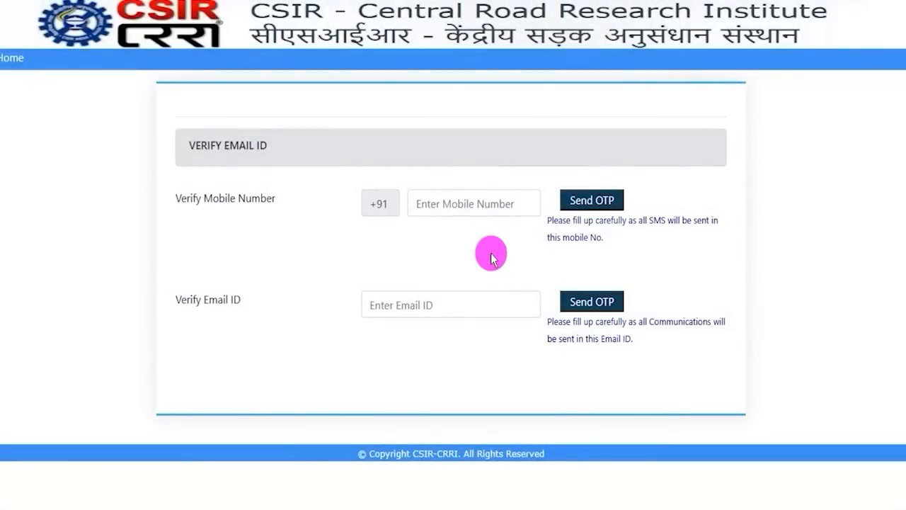
Highlight the mobile number and email ID verification fields and mark their Send OTP options.
drag(201, 185, 253, 197)
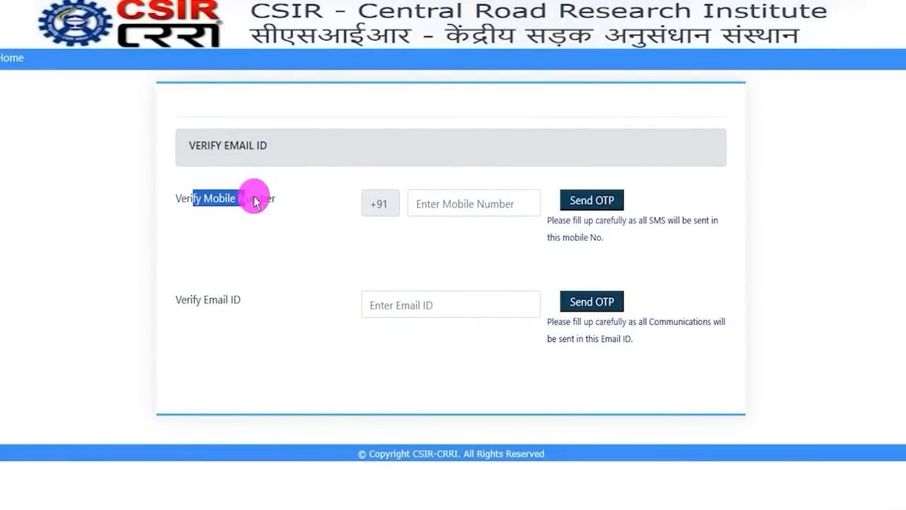
click(453, 203)
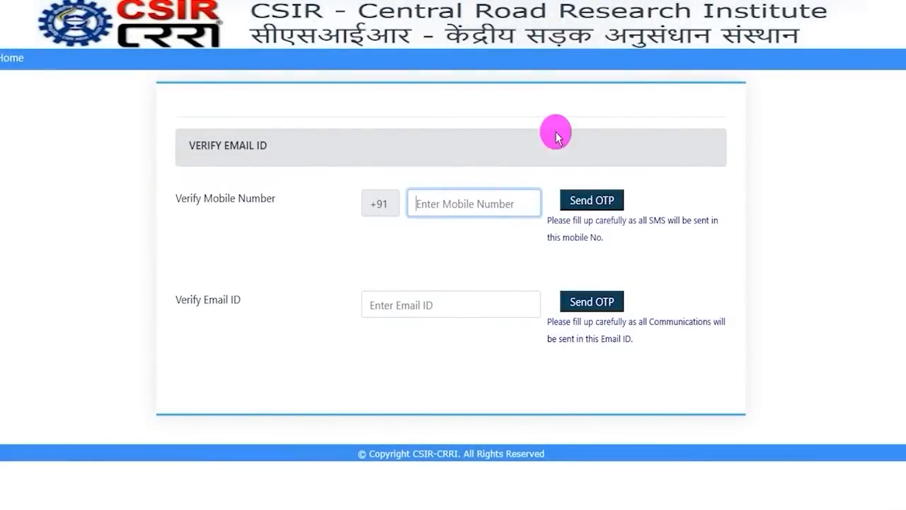
click(623, 196)
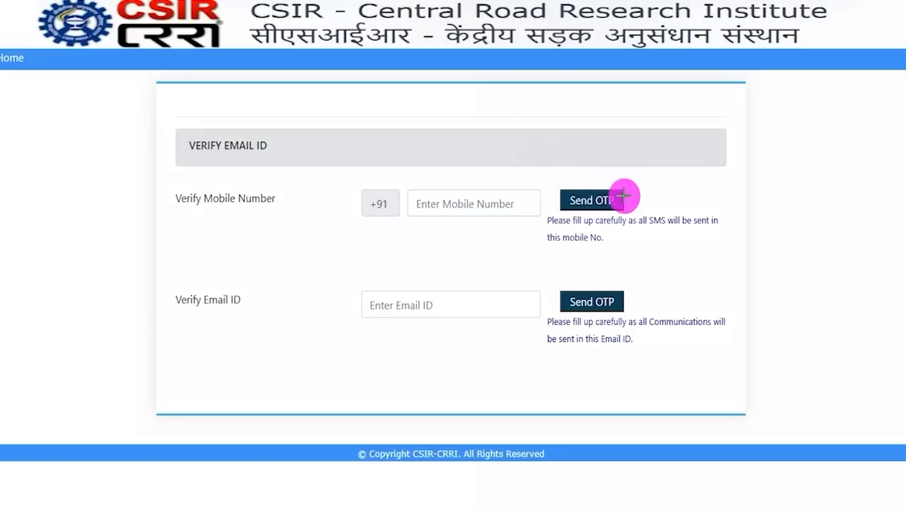
drag(625, 198, 712, 157)
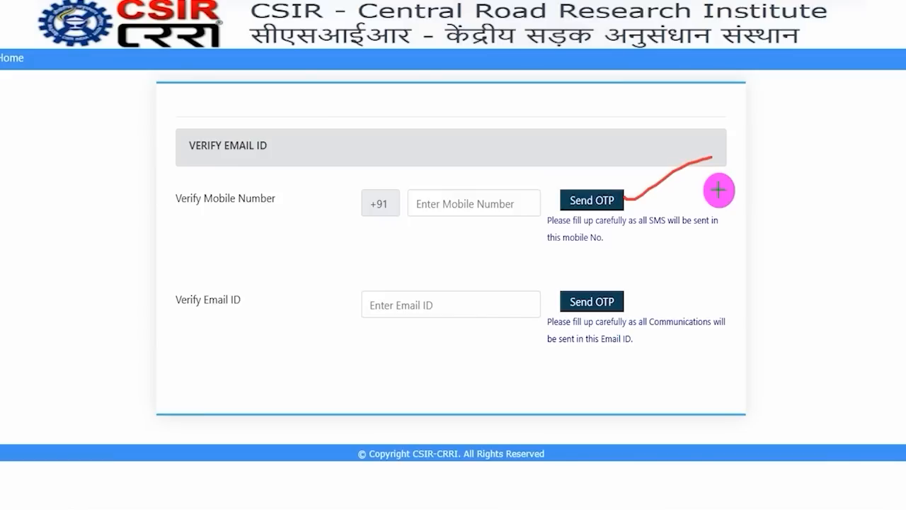
drag(493, 304, 549, 269)
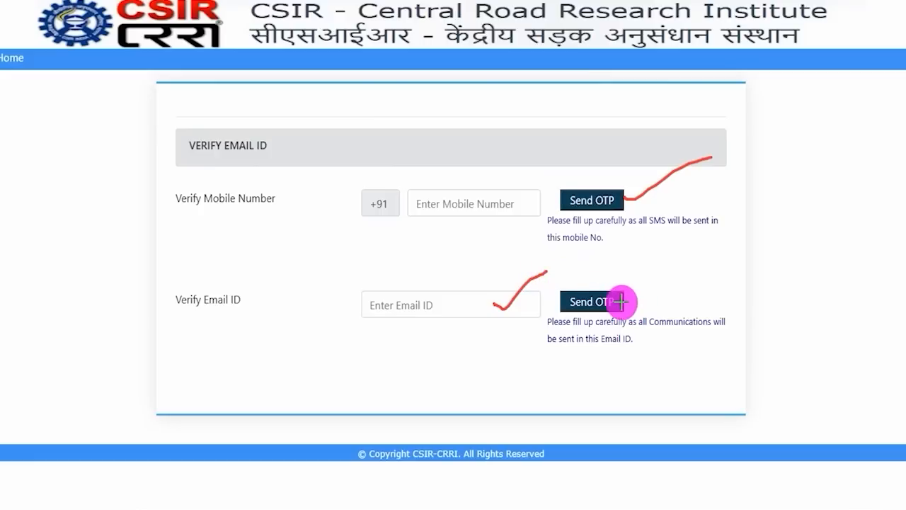
drag(621, 302, 709, 270)
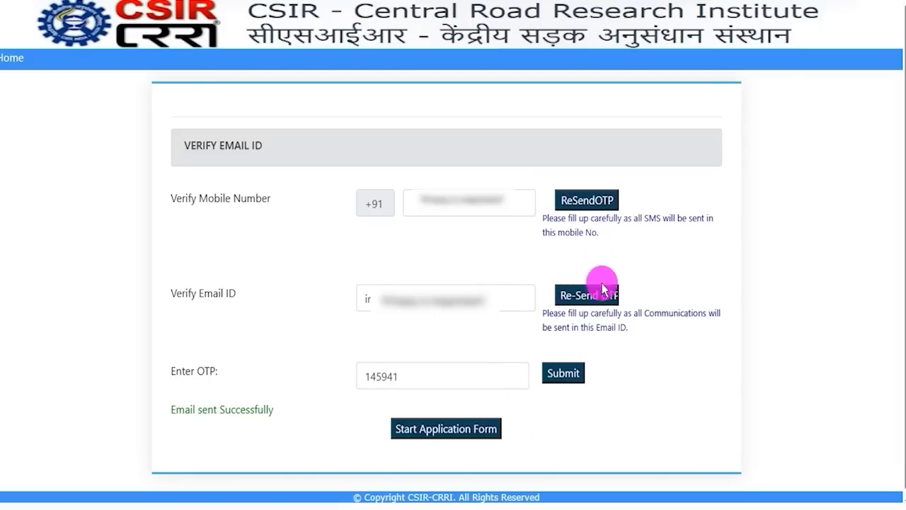
Submit the OTP to verify the email ID, dismiss the confirmation and proceed to the registration form.
click(567, 373)
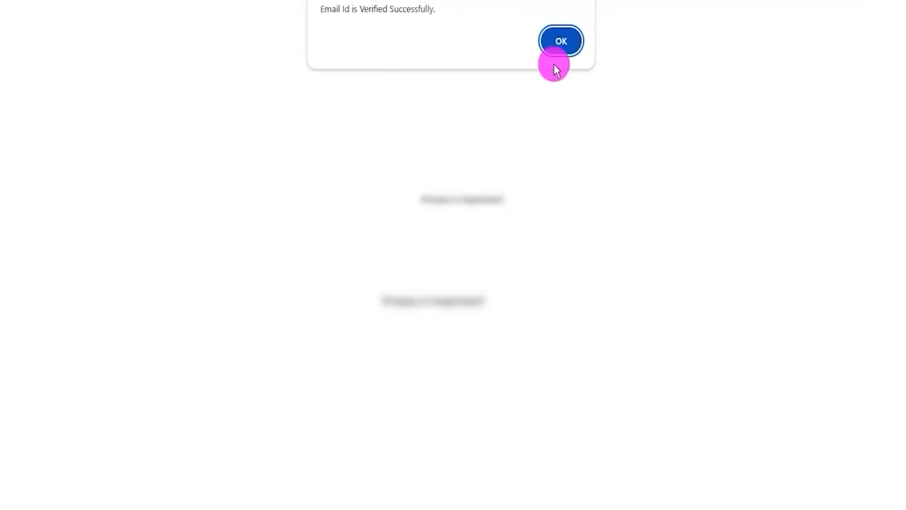
click(553, 39)
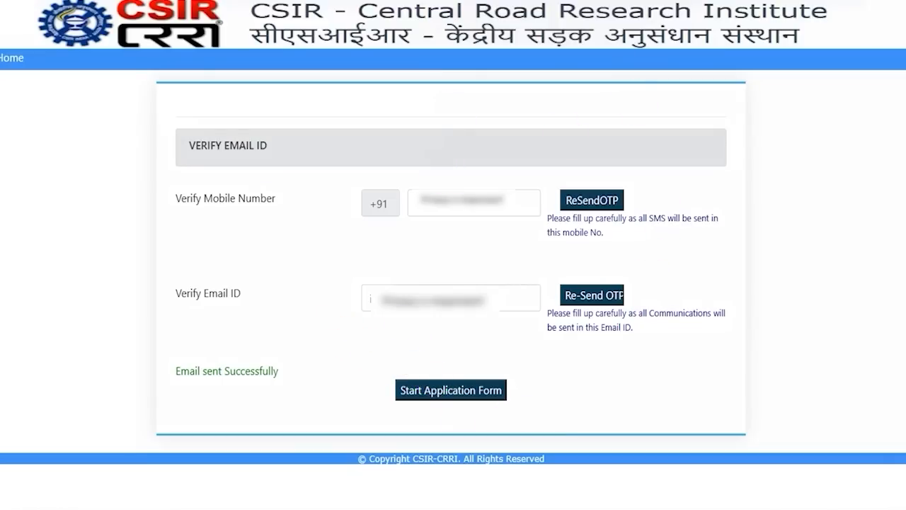
click(431, 395)
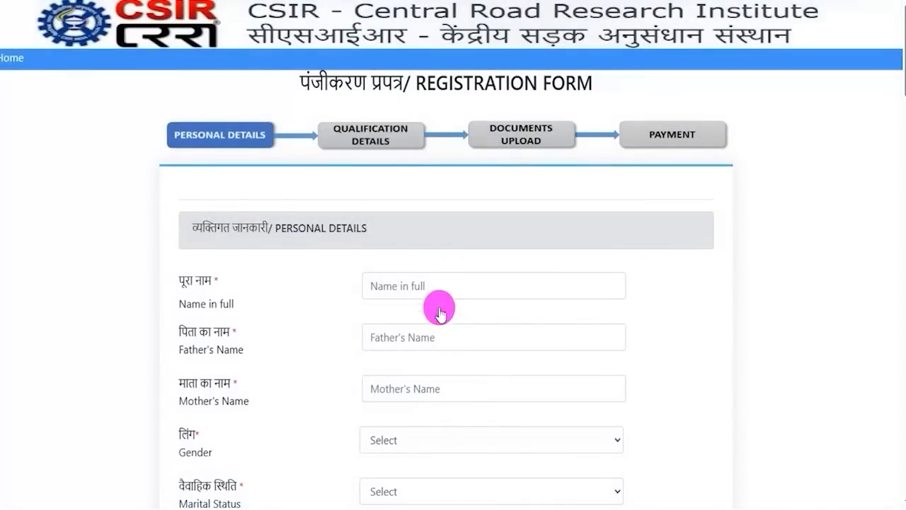
Mark the full name, father's name and mother's name fields in Personal Details, and clear the marks.
click(424, 283)
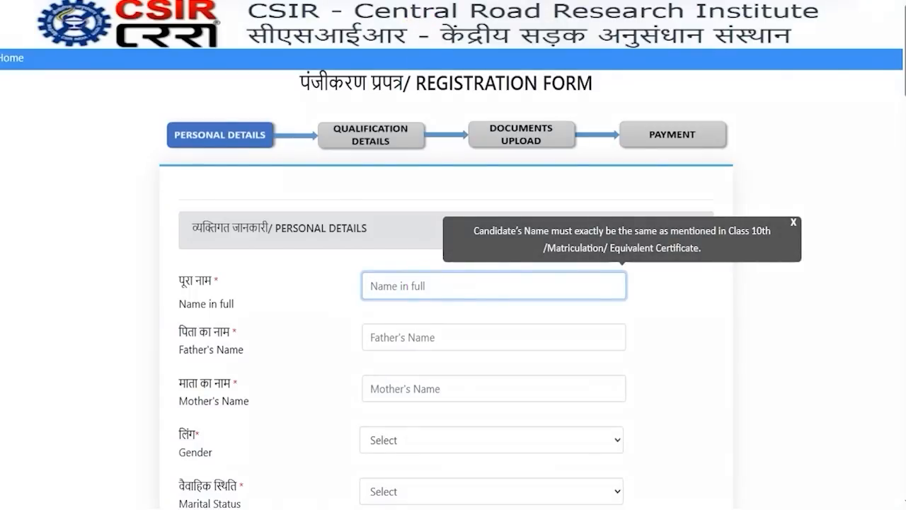
drag(462, 284, 538, 249)
drag(463, 342, 563, 306)
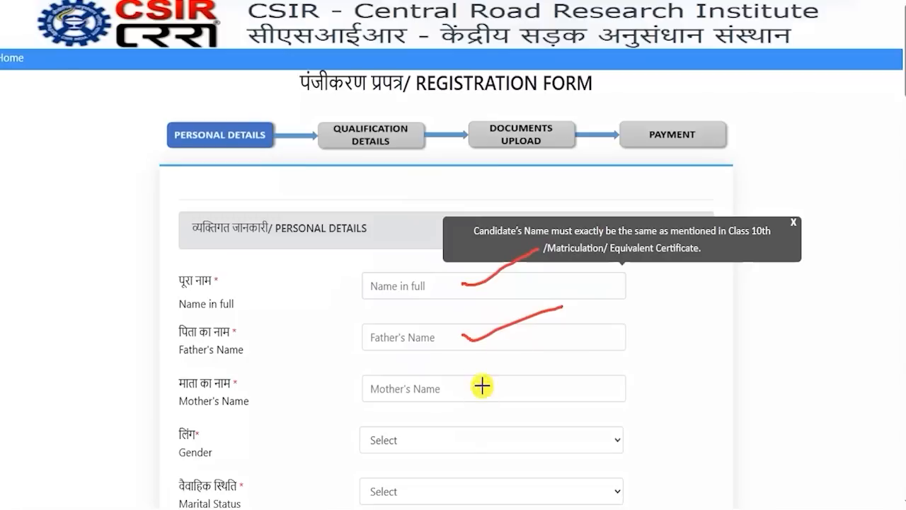
drag(480, 386, 577, 353)
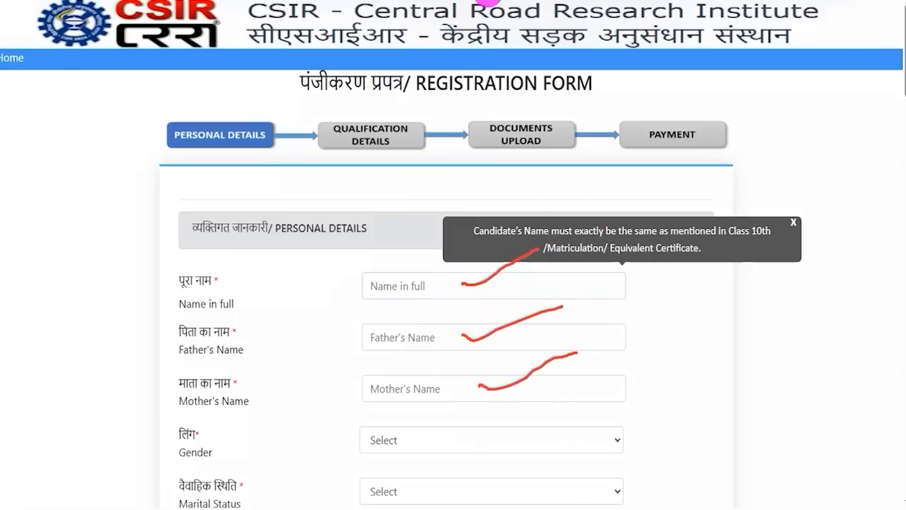
key(Escape)
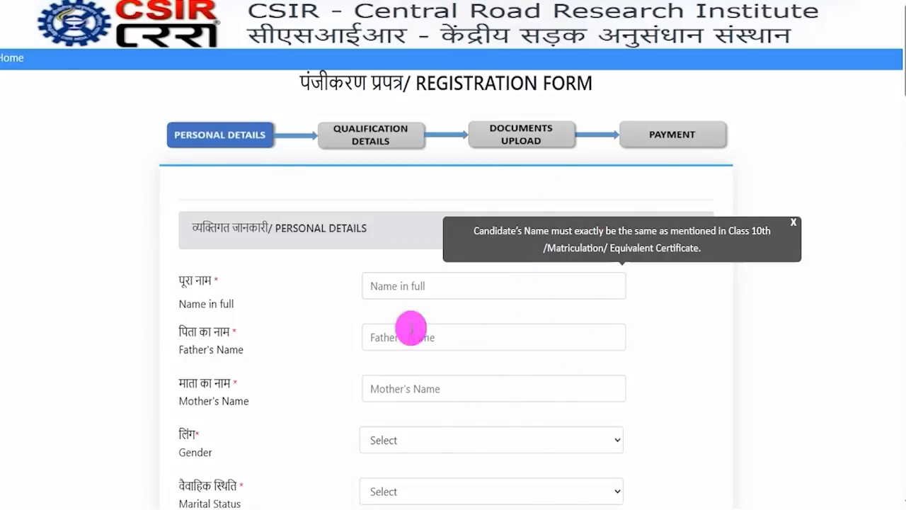
Set the gender to Male and the marital status to Single in the personal details.
click(425, 439)
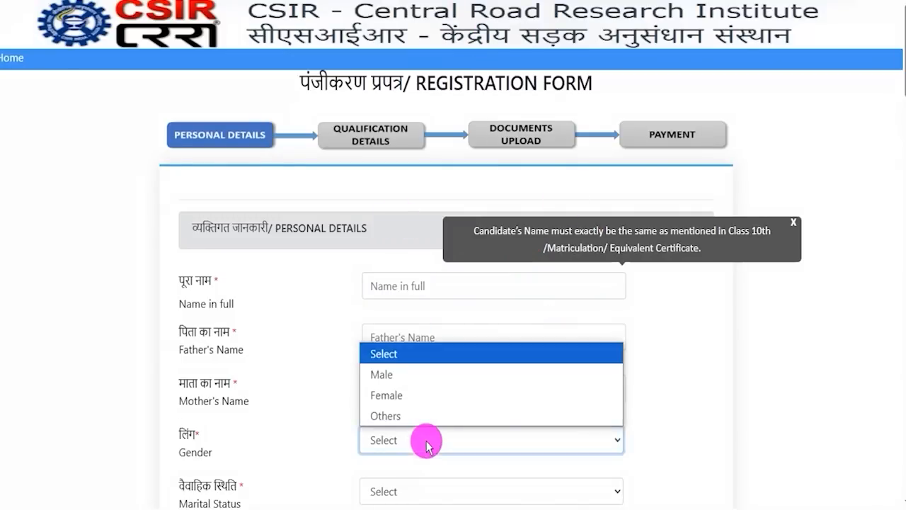
click(385, 374)
scroll(453, 97, down, 2)
click(429, 138)
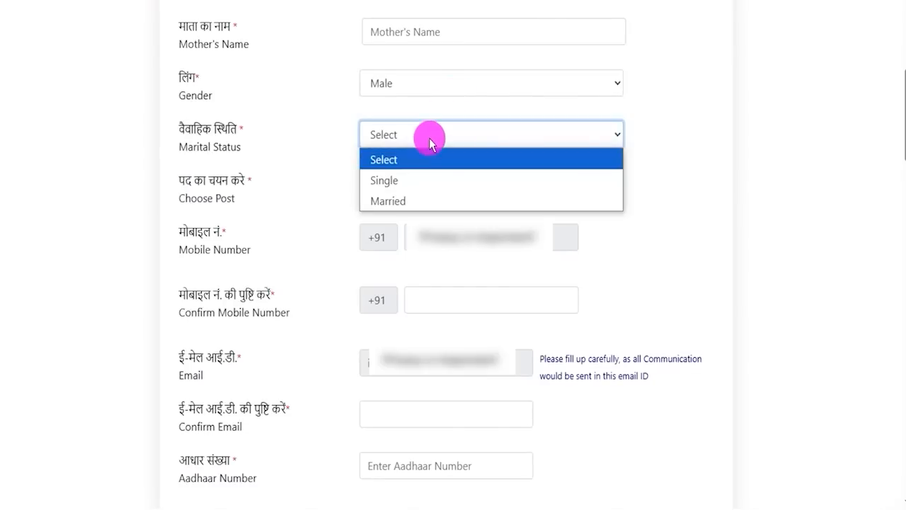
click(404, 181)
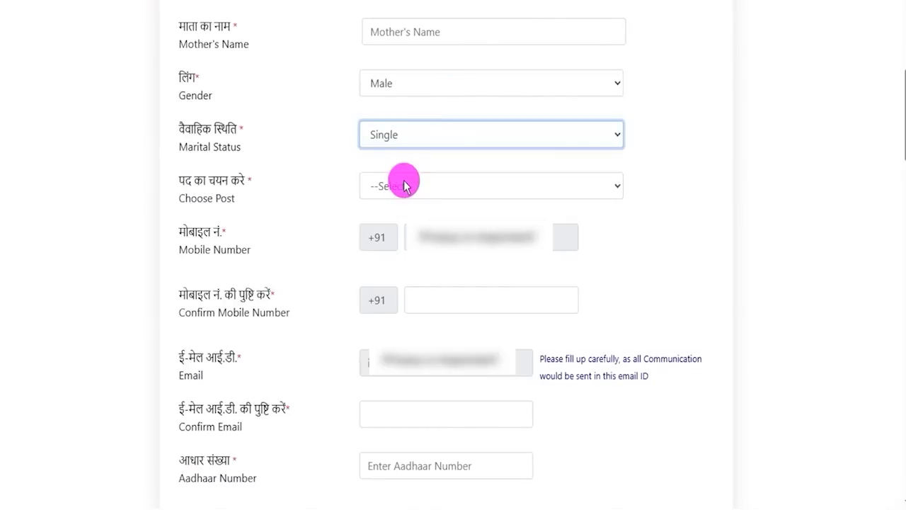
Choose Junior Stenographer as the post and highlight part of the Confirm Mobile Number label.
click(465, 193)
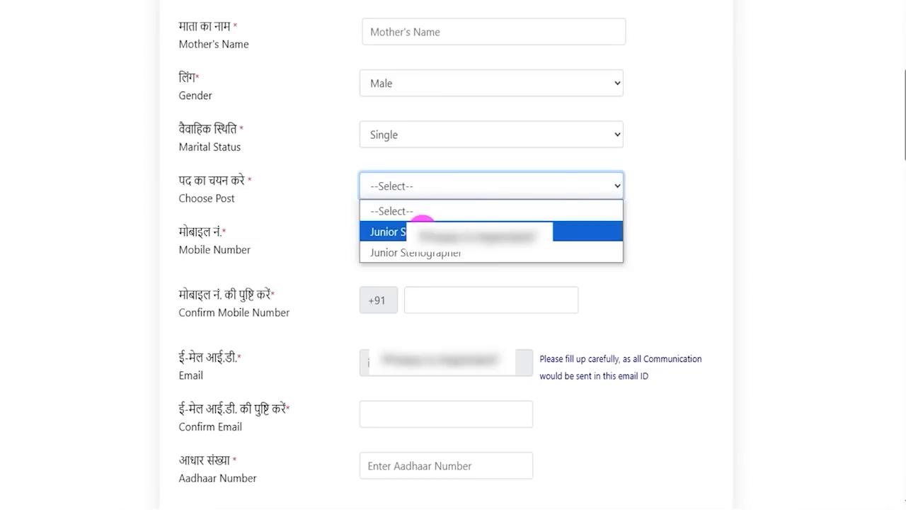
click(423, 255)
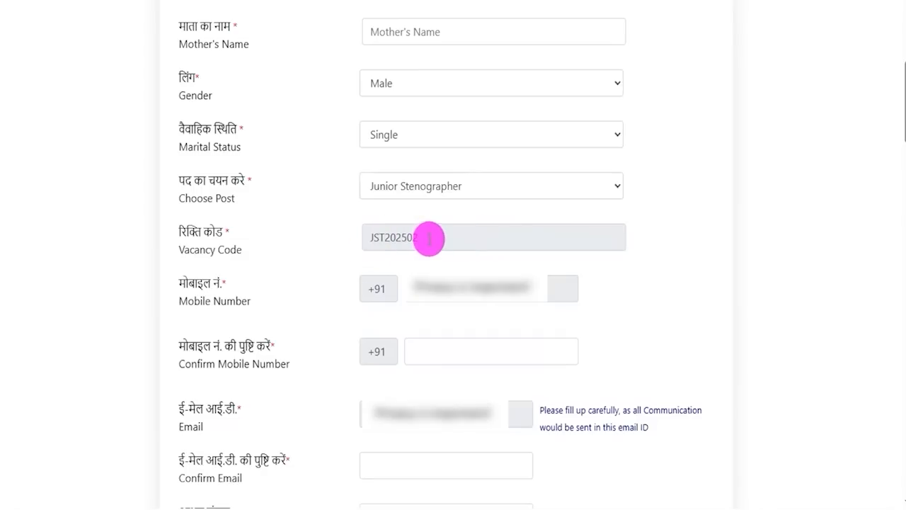
drag(225, 347, 254, 351)
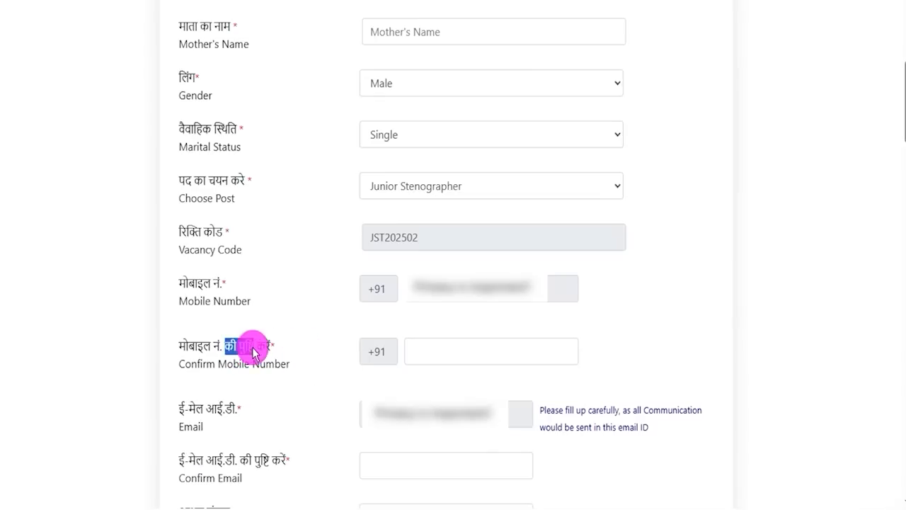
Point out the Confirm Mobile Number and Confirm Email fields, and mark the Aadhaar Number and Confirm Aadhaar Number fields.
click(453, 354)
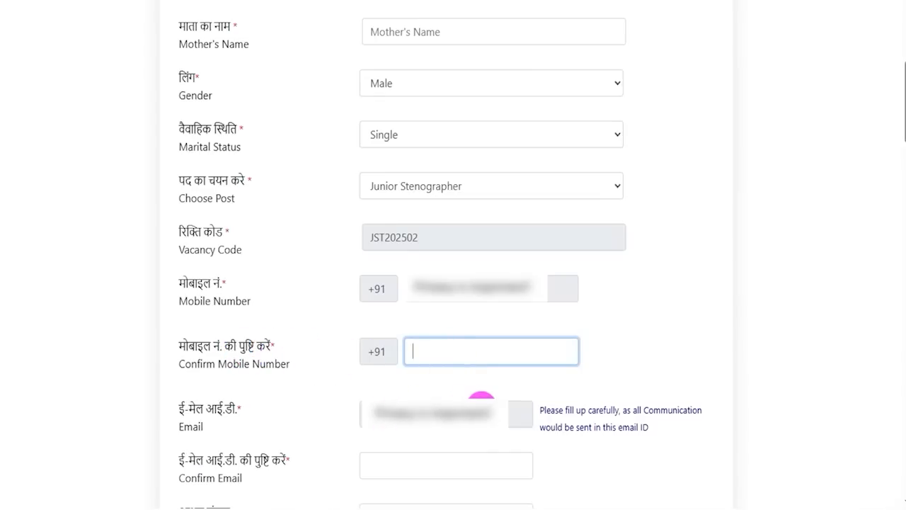
click(407, 463)
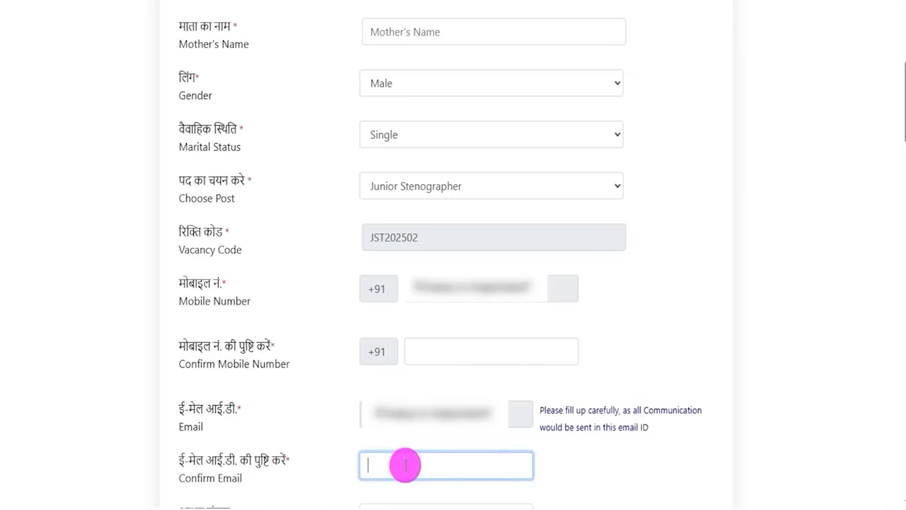
click(701, 462)
scroll(702, 461, down, 5)
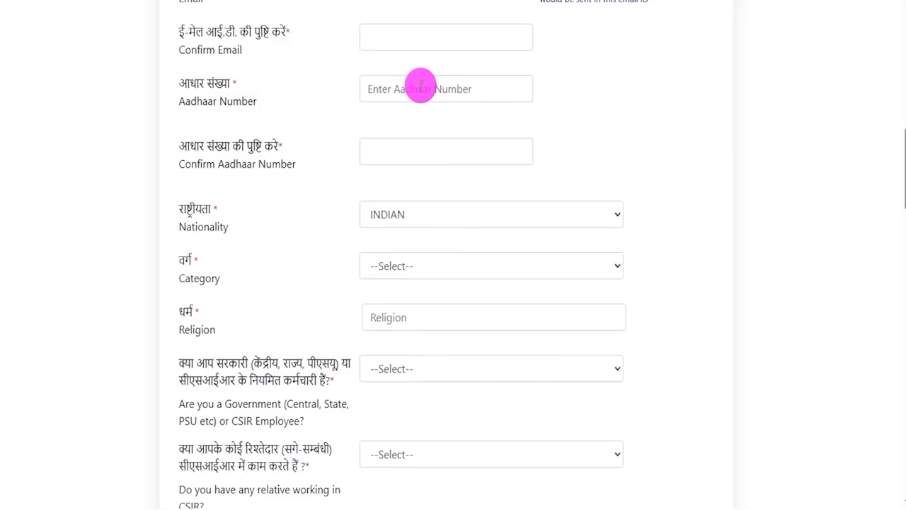
drag(457, 91, 587, 48)
drag(487, 154, 608, 118)
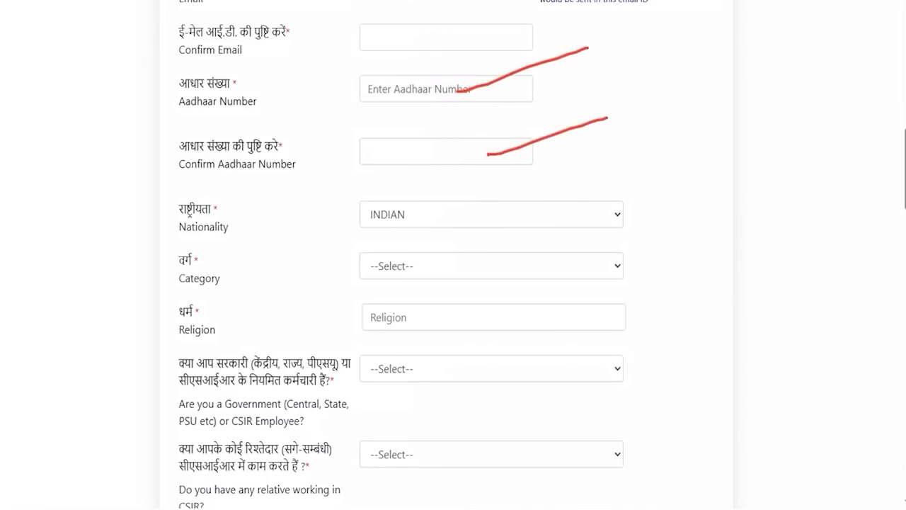
Keep the nationality as INDIAN and set the category to SC.
click(431, 222)
click(409, 239)
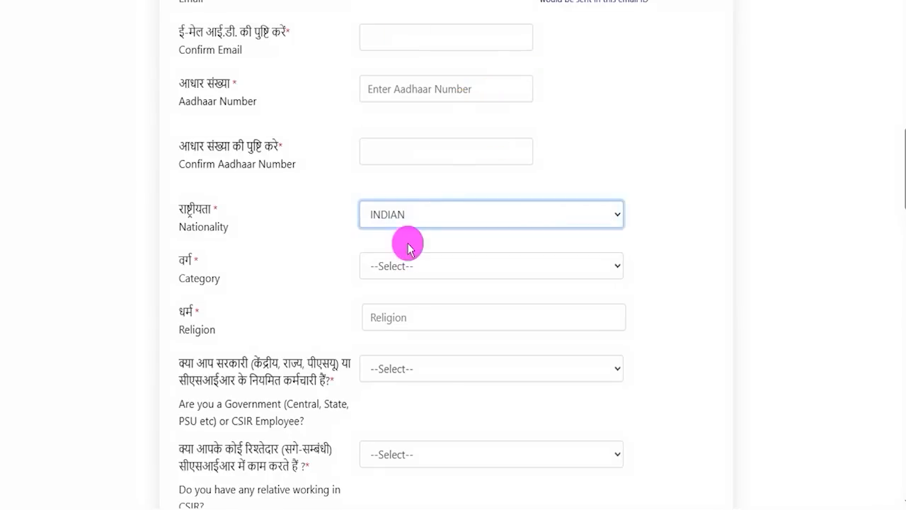
click(408, 278)
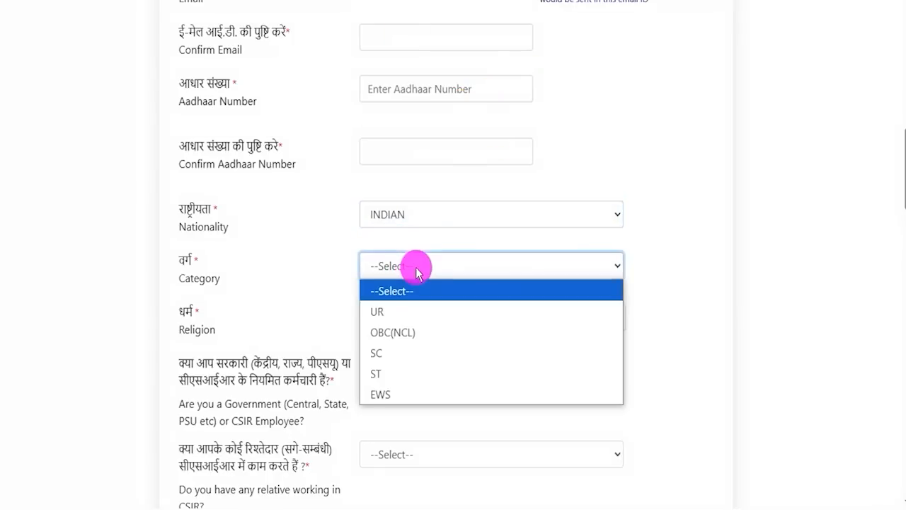
click(391, 351)
Point out the Sub-Caste/Community name field and the Religion field without filling them in.
click(389, 311)
click(404, 320)
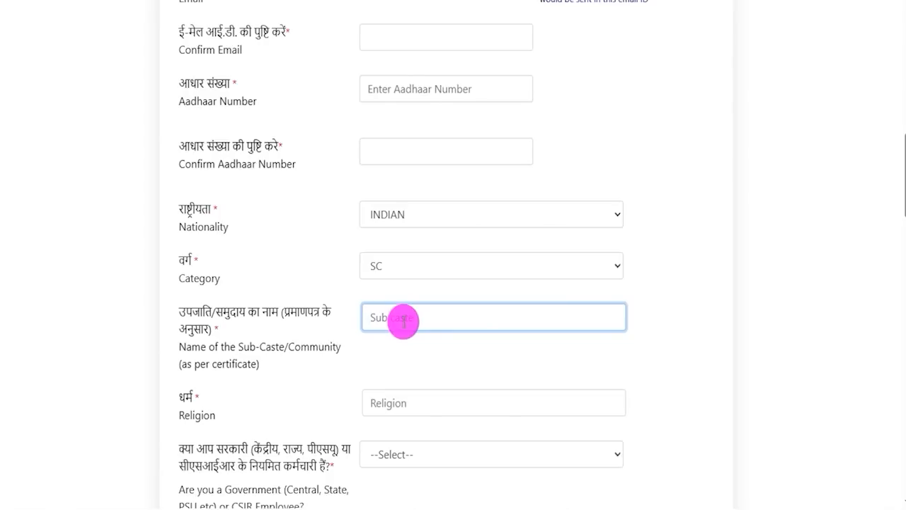
click(439, 404)
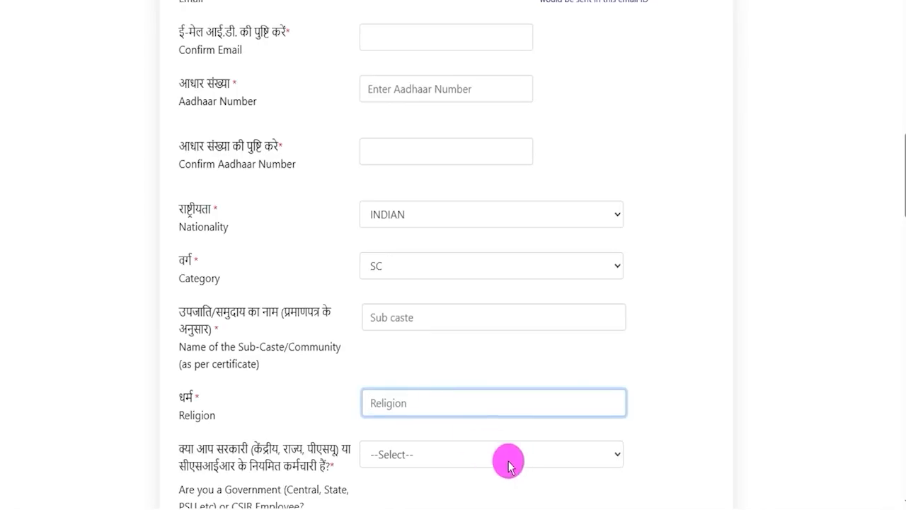
click(707, 353)
Highlight parts of the Government or CSIR employee question and answer it NO.
drag(197, 451, 230, 446)
drag(189, 466, 274, 465)
click(399, 455)
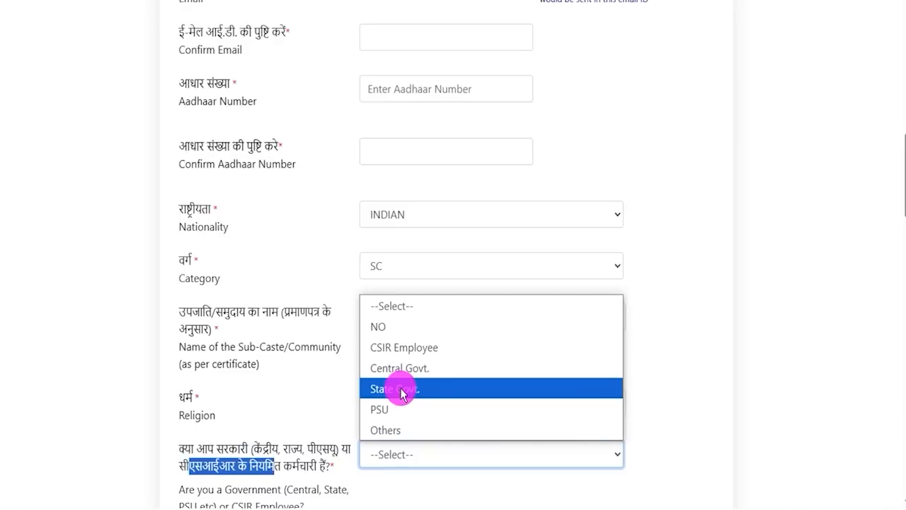
click(383, 325)
click(701, 443)
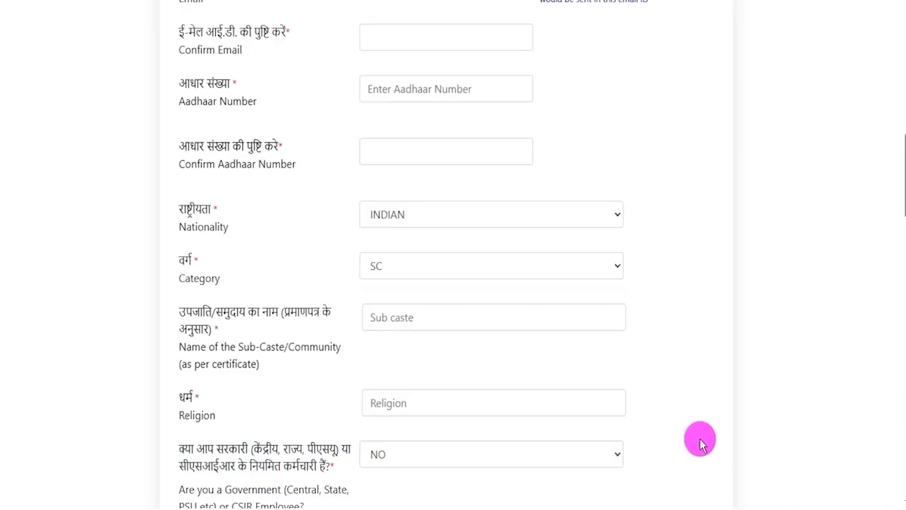
Answer YES to having a relative working in CSIR, and highlight the related person, lab, designation and relation field labels.
scroll(701, 443, down, 5)
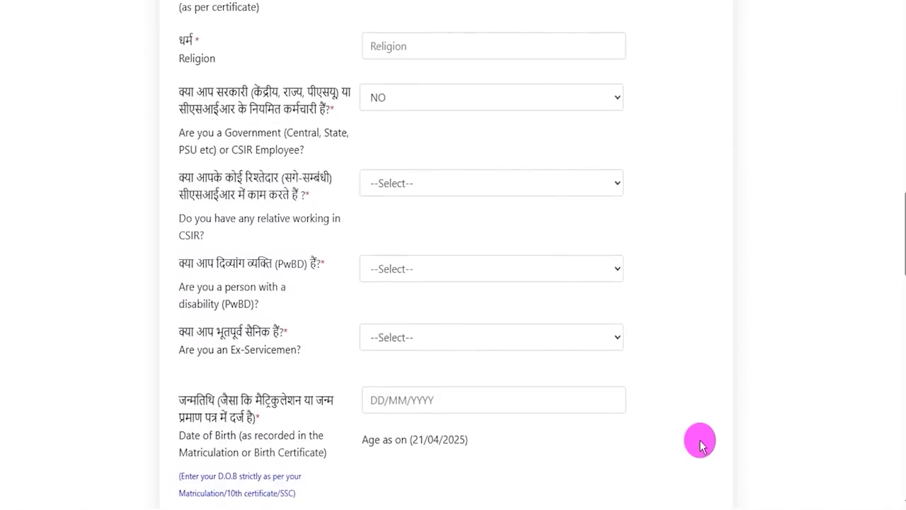
scroll(701, 443, down, 1)
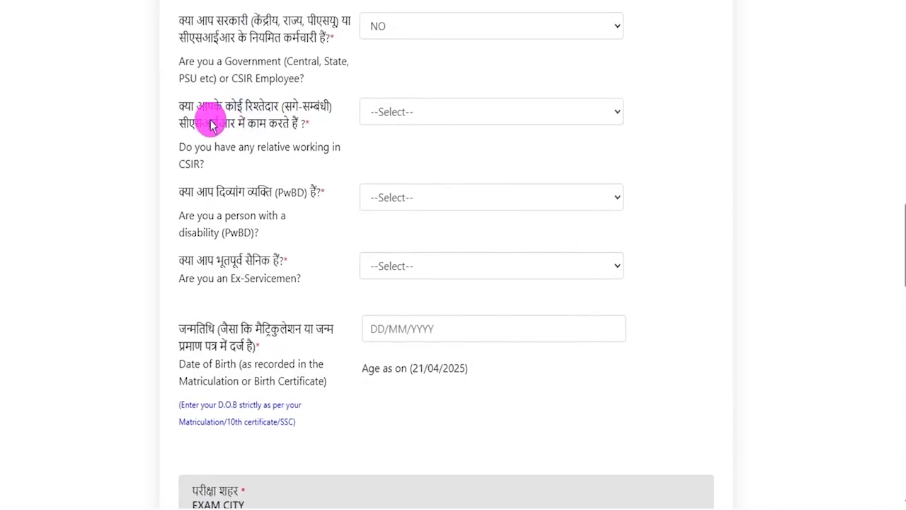
drag(203, 122, 247, 124)
click(407, 108)
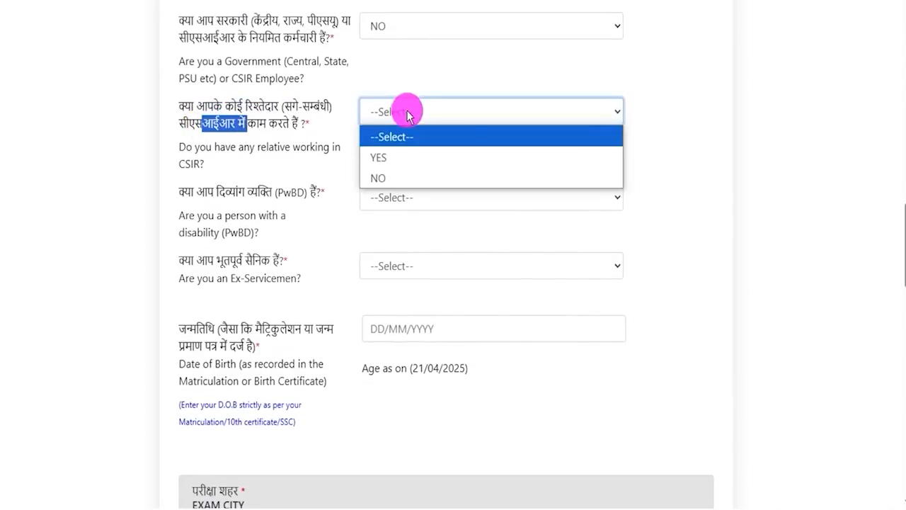
click(392, 157)
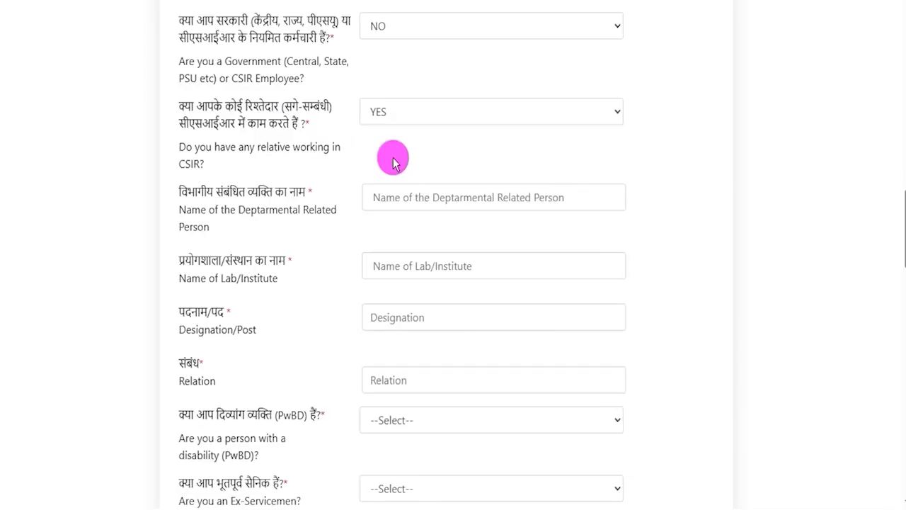
drag(181, 193, 297, 191)
drag(194, 260, 268, 262)
drag(200, 312, 218, 313)
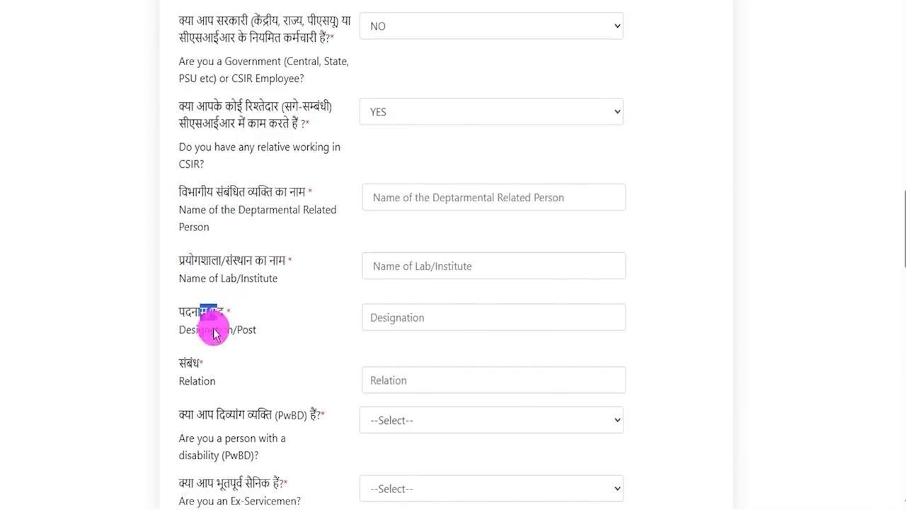
drag(189, 368, 227, 374)
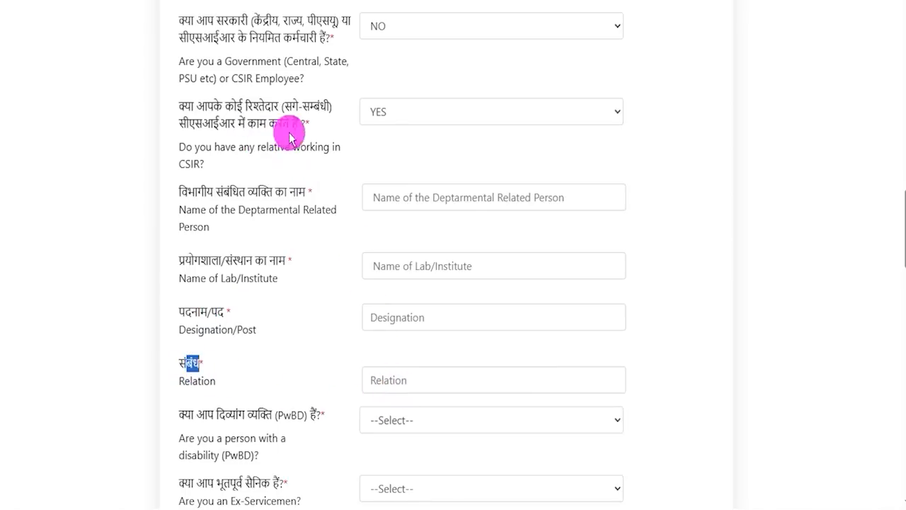
Set the answer about having a relative working in CSIR to NO.
click(380, 113)
click(398, 176)
click(397, 176)
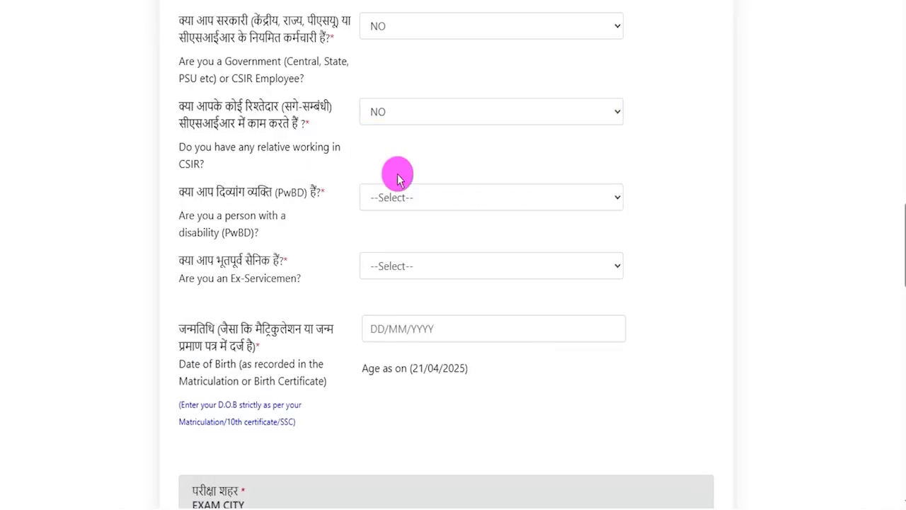
Answer YES to the disability (PwBD) question and examine the disability category and scribe options.
drag(205, 193, 303, 197)
click(396, 199)
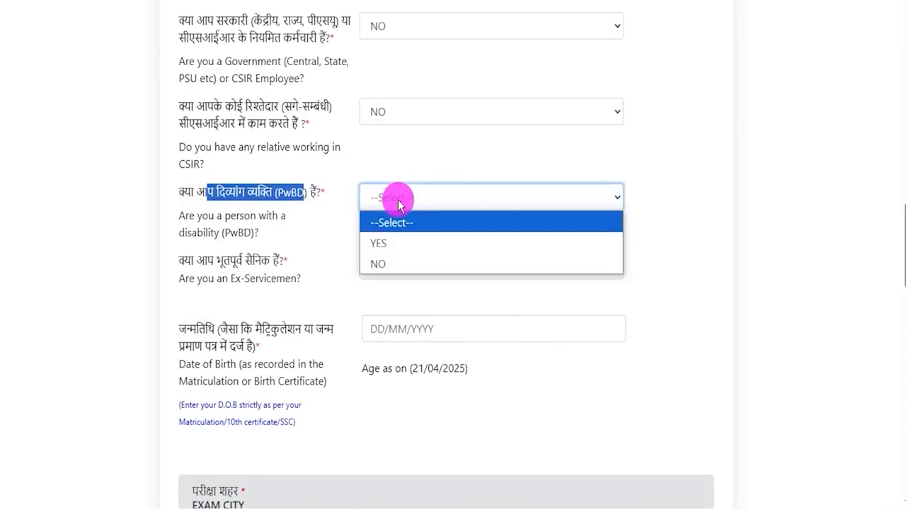
click(394, 243)
click(393, 243)
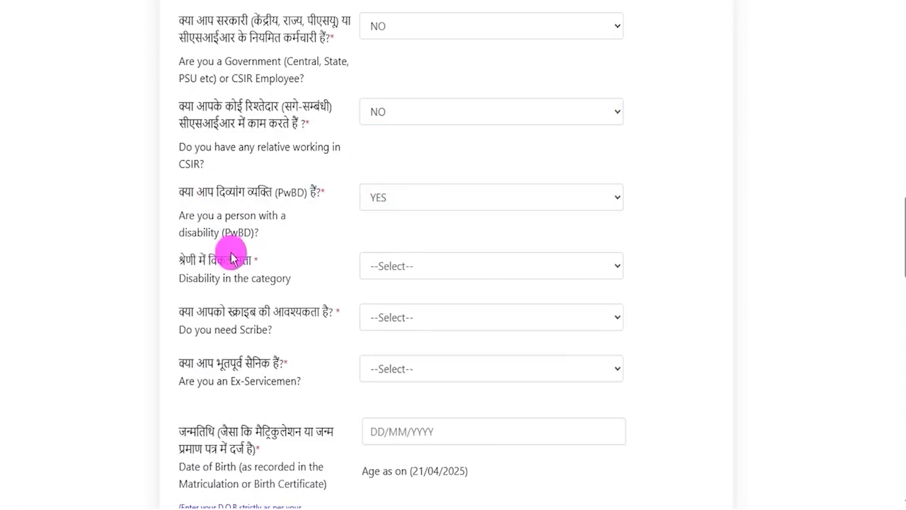
drag(199, 261, 225, 263)
click(379, 265)
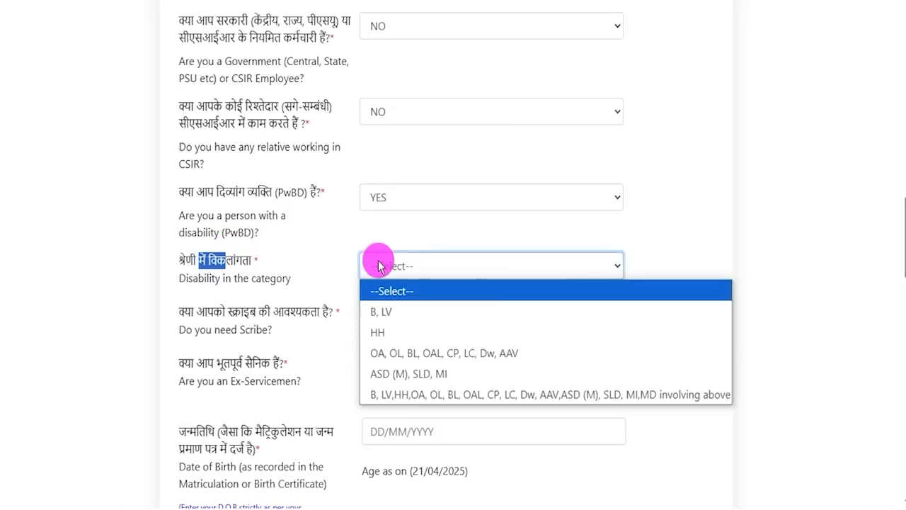
click(205, 307)
drag(205, 311, 272, 312)
click(375, 318)
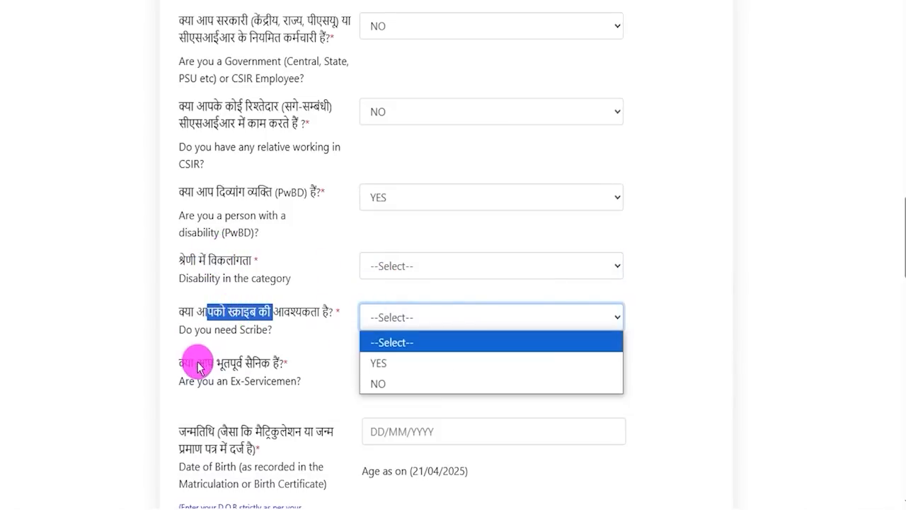
Set the disability (PwBD) answer to NO.
click(375, 194)
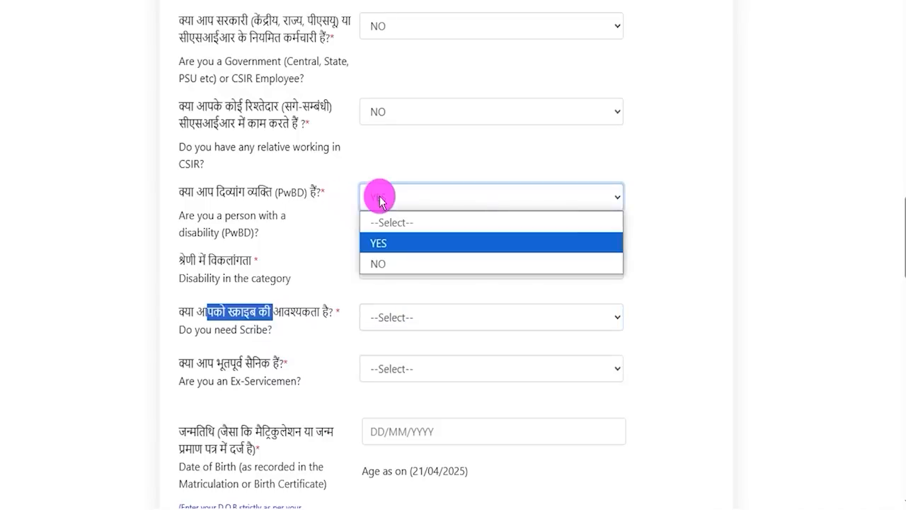
click(382, 264)
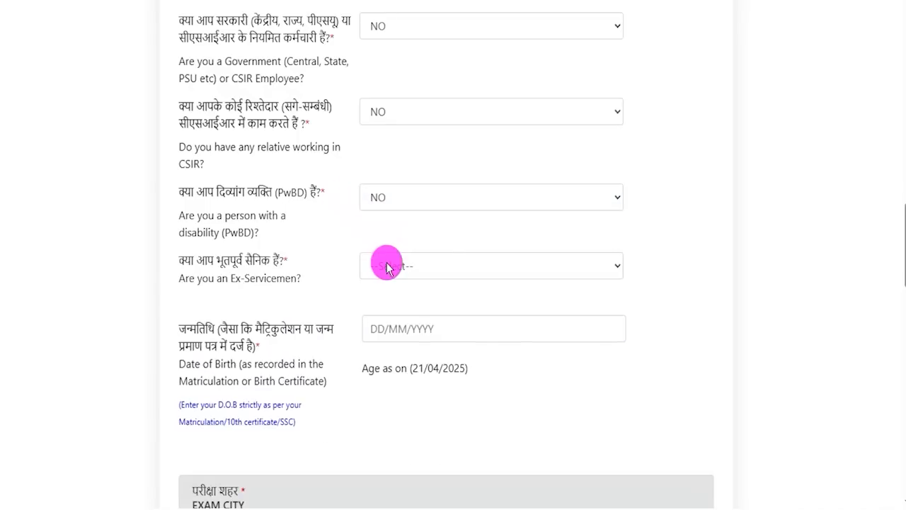
Answer YES to the Ex-Servicemen question and examine the Date of Joining and Date of Discharge fields.
drag(194, 261, 262, 261)
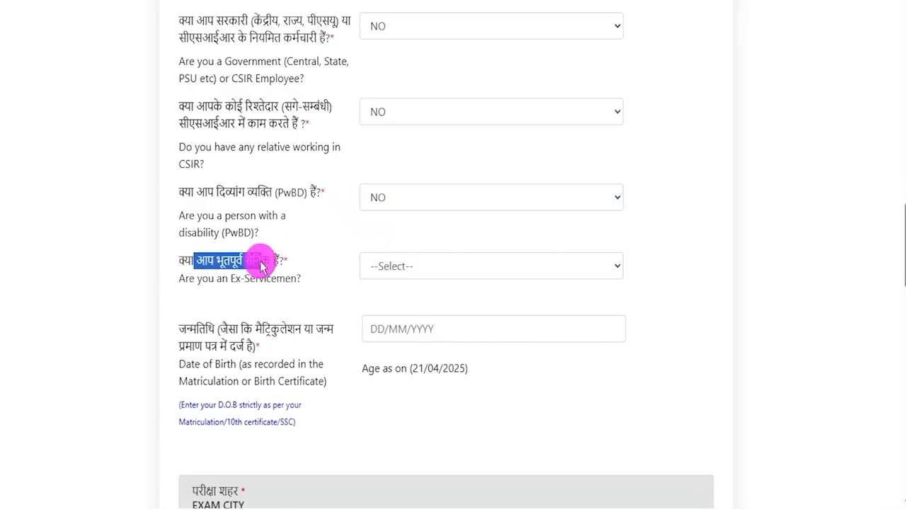
click(397, 275)
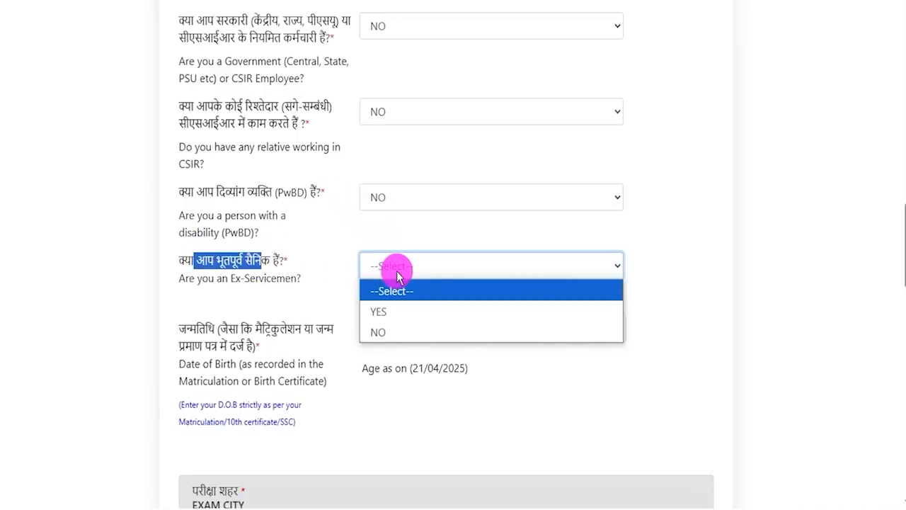
click(378, 311)
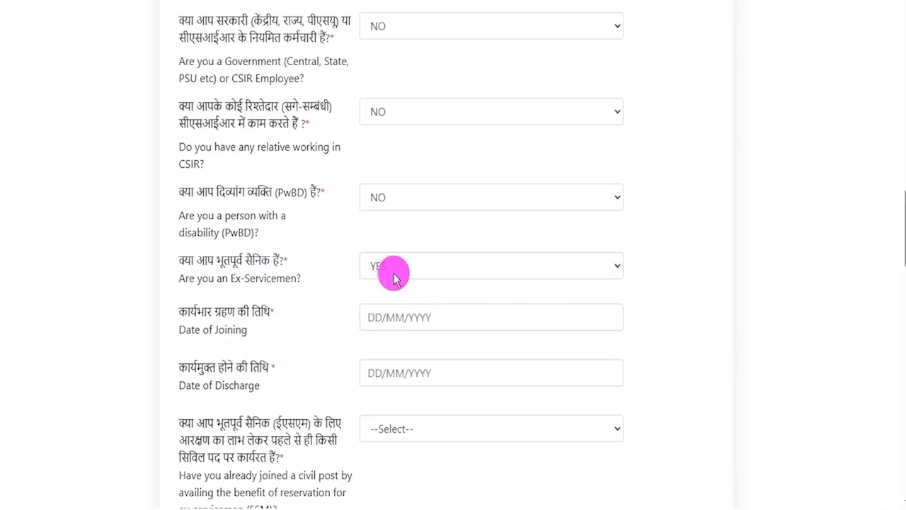
drag(198, 312, 271, 311)
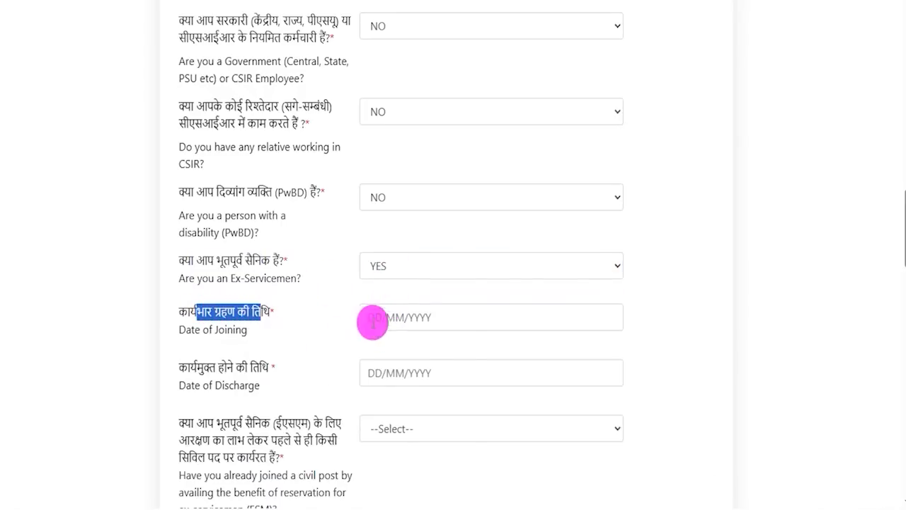
click(373, 318)
click(197, 371)
drag(197, 371, 259, 370)
click(375, 372)
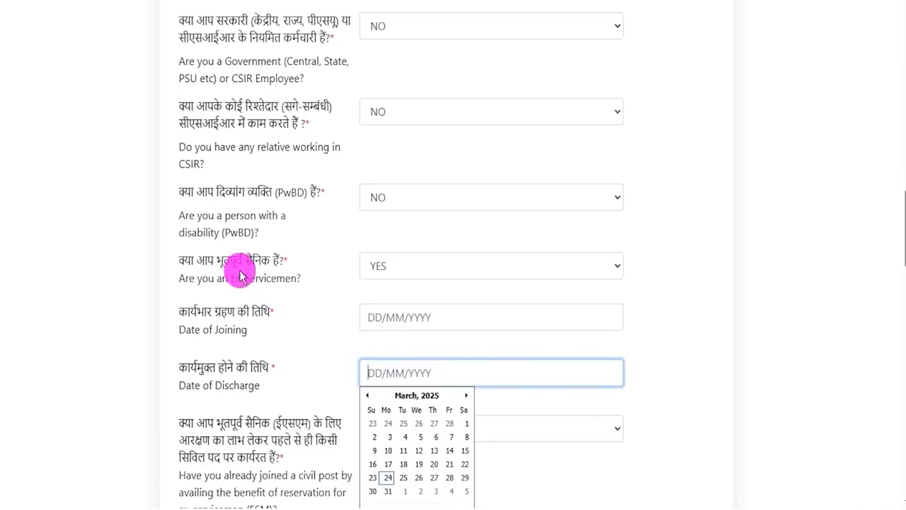
Set the Ex-Servicemen answer to NO and enter the applicant's date of birth.
click(374, 267)
click(384, 328)
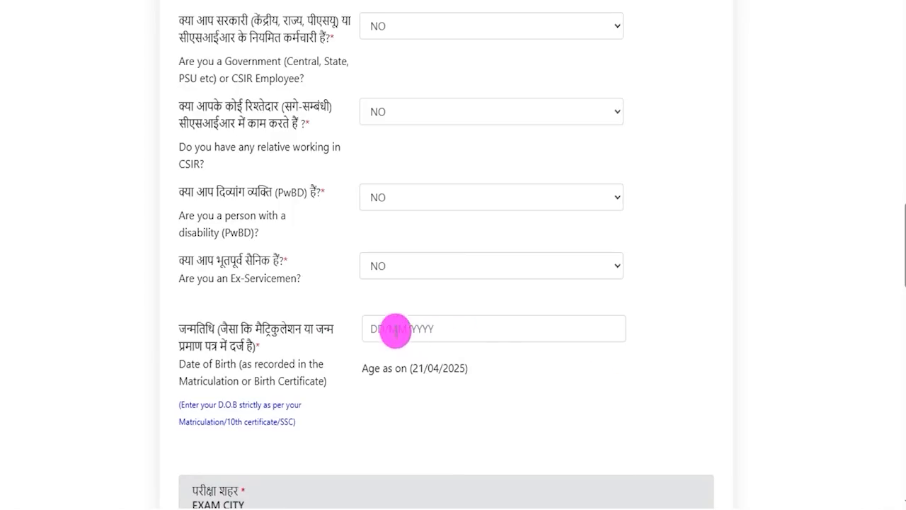
click(396, 328)
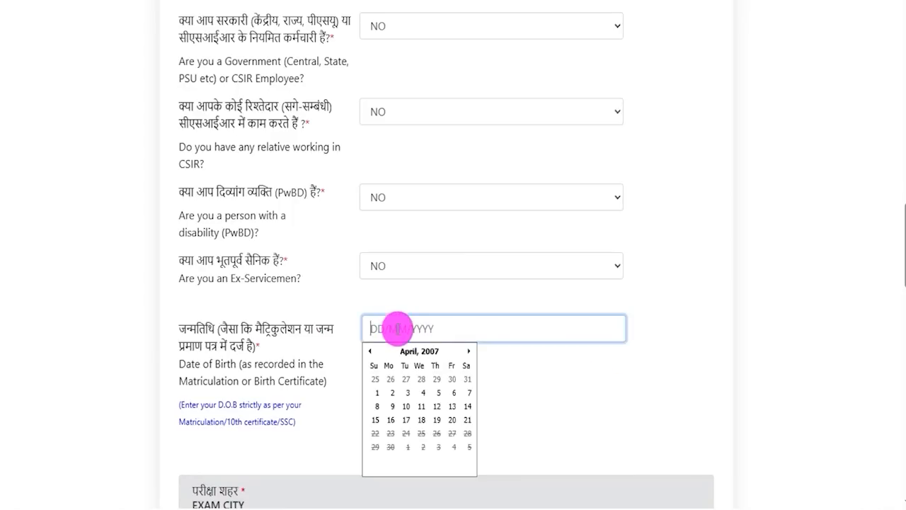
click(640, 396)
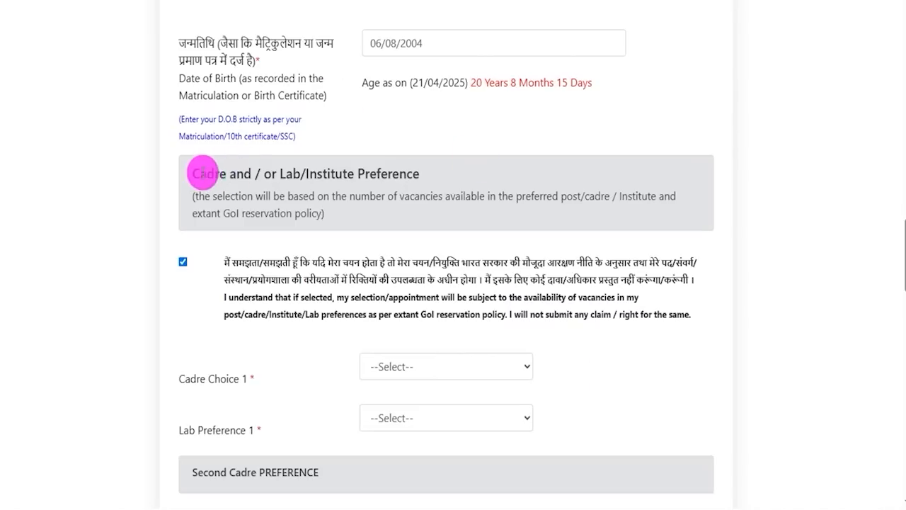
Set Cadre Choice 1 to JSA(G) and its Lab Preference 1 to CSIR-CRRI.
drag(203, 172, 390, 169)
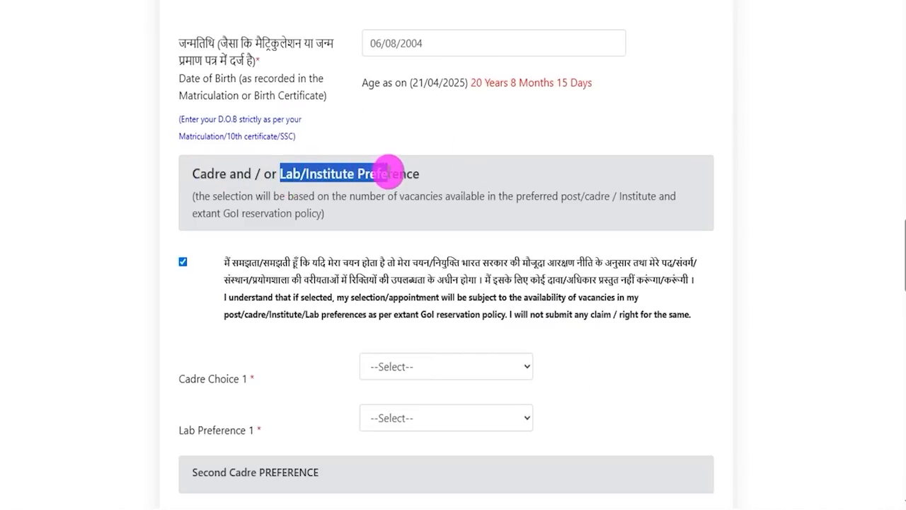
drag(190, 388, 247, 375)
click(415, 366)
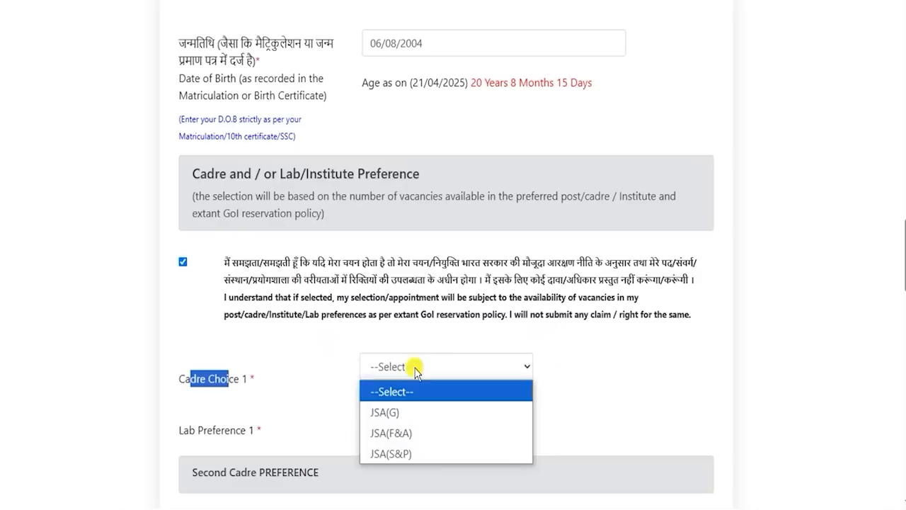
click(400, 414)
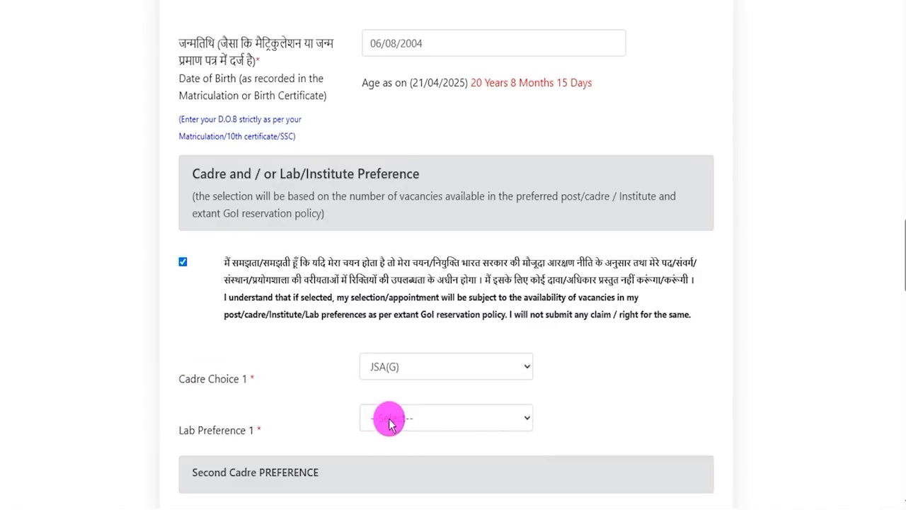
click(389, 419)
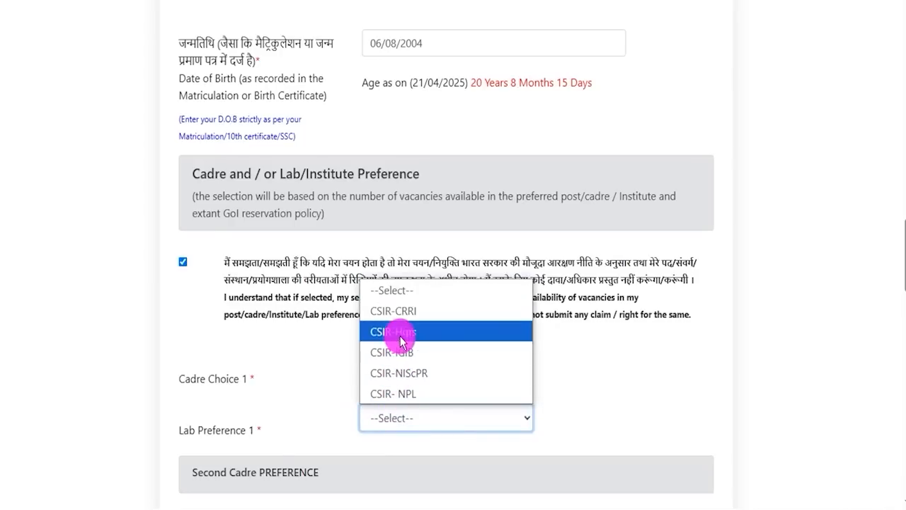
click(406, 315)
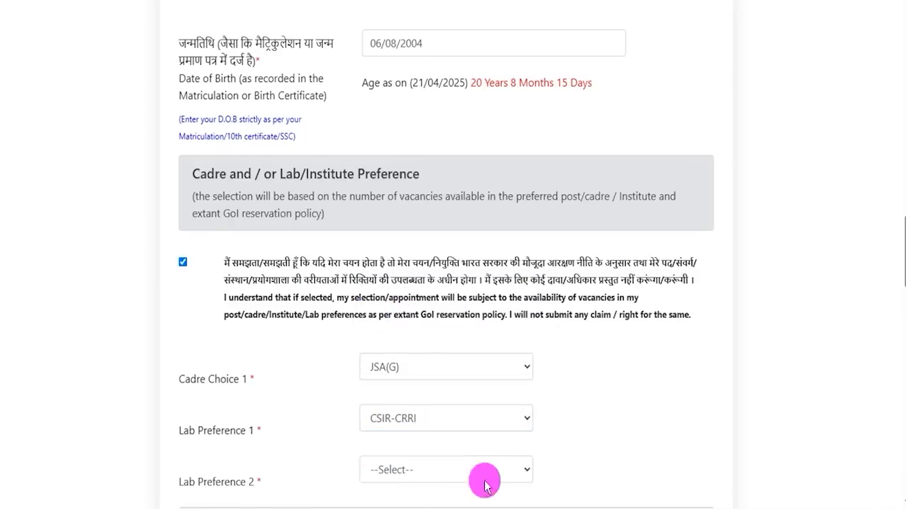
Set Lab Preferences 2 to 5 of the first cadre to CSIR-IGIB, CSIR-NPL, CSIR-Hqrs and CSIR-NIScPR in that order.
scroll(587, 390, down, 2)
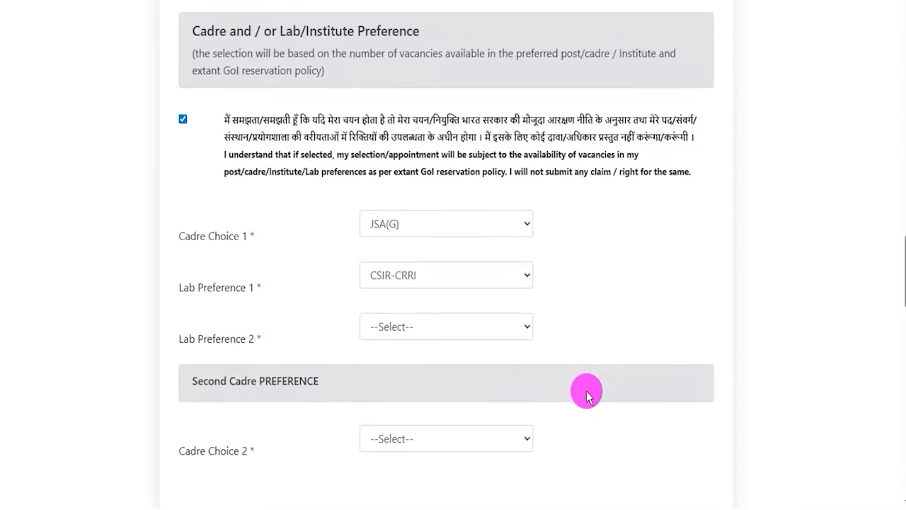
click(402, 327)
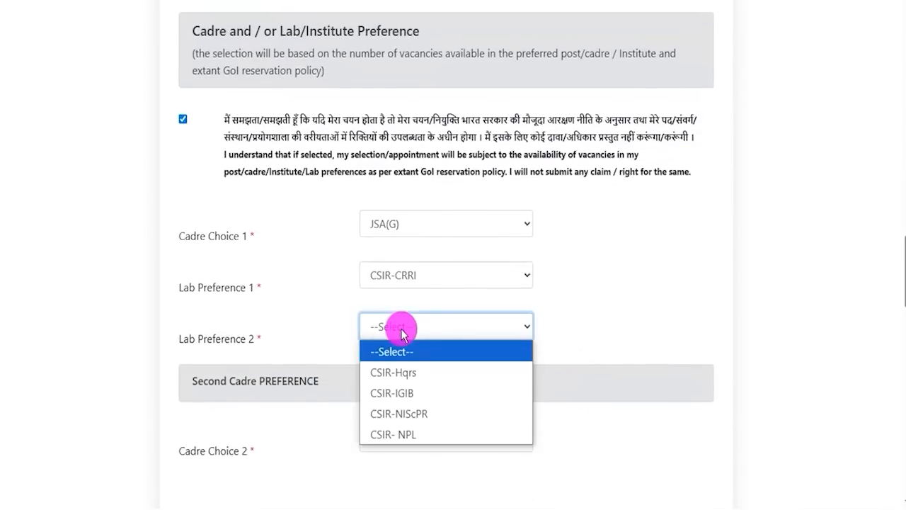
click(416, 394)
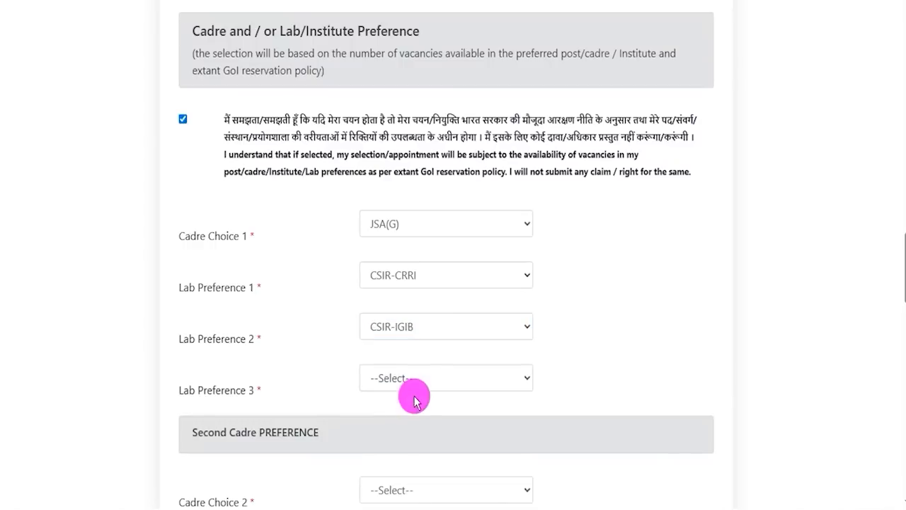
click(415, 382)
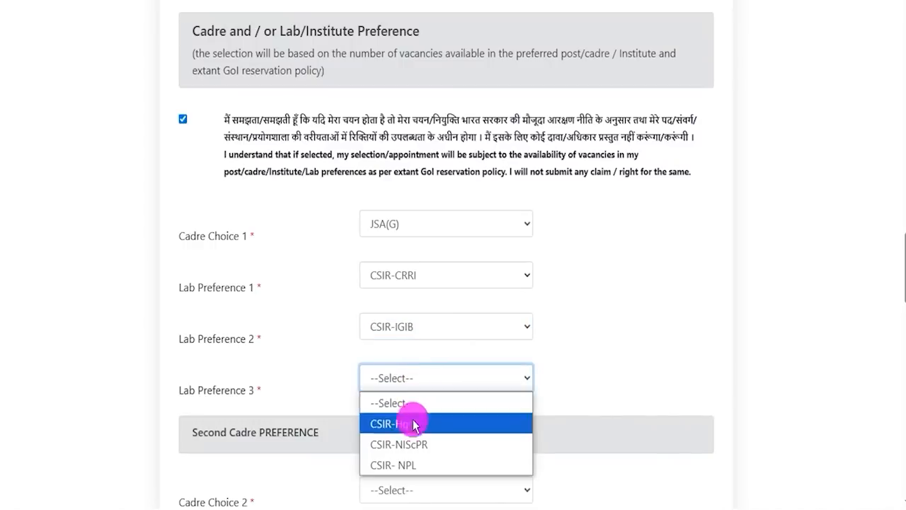
click(405, 462)
click(432, 427)
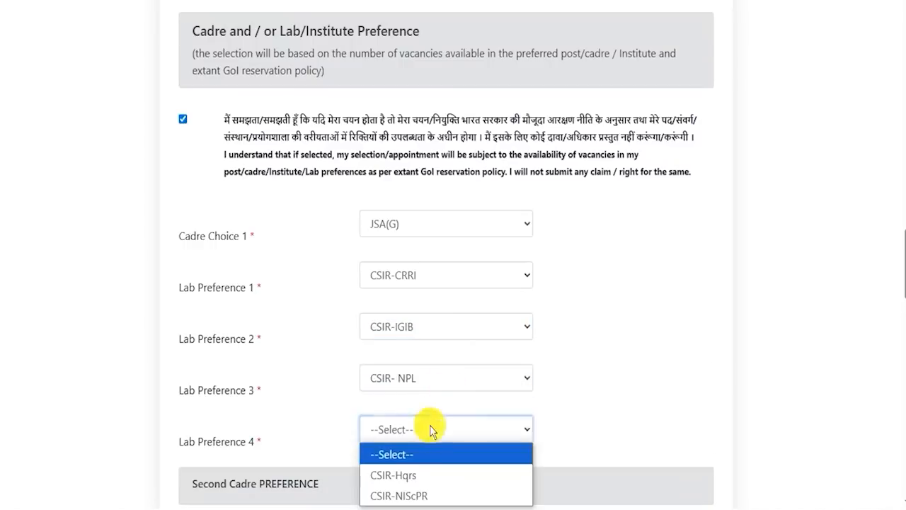
click(424, 473)
click(434, 468)
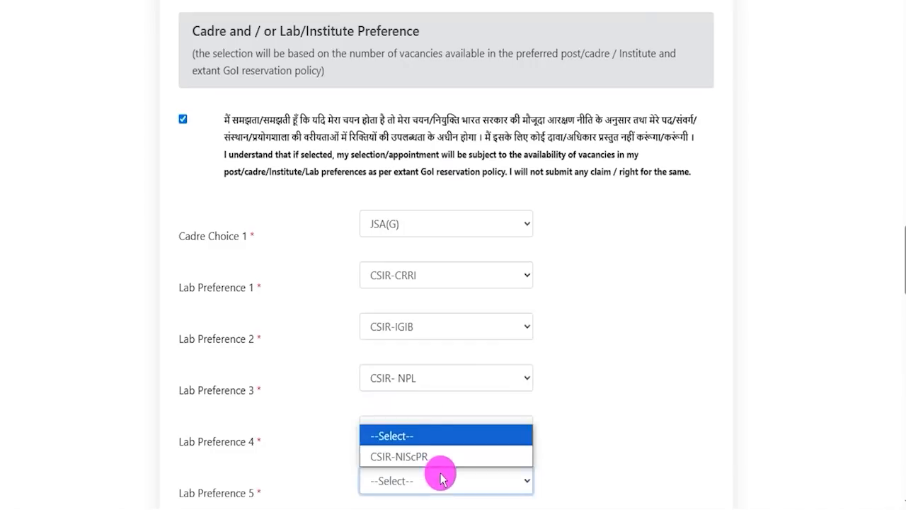
click(436, 458)
scroll(576, 413, down, 2)
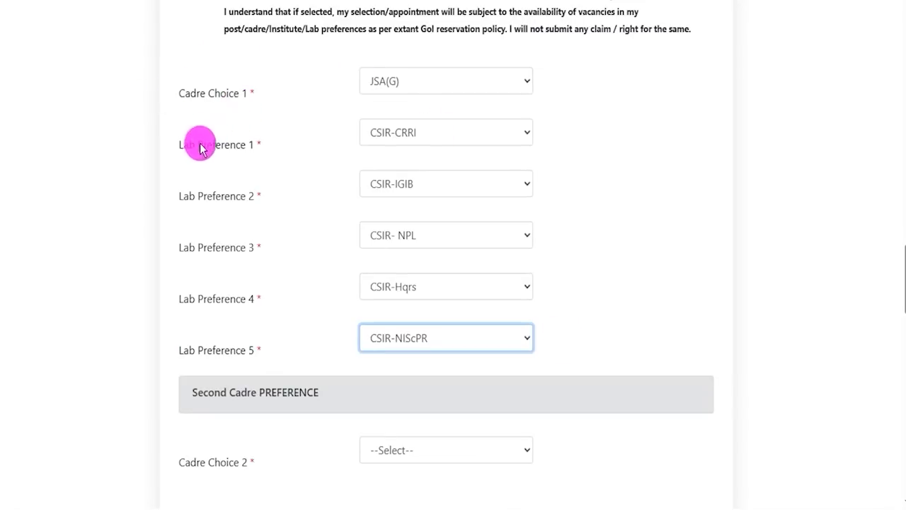
Set Cadre Choice 2 to JSA(F&A) with lab preferences CSIR-CRRI, CSIR-NPL, CSIR-IGIB, CSIR-Hqrs and CSIR-NIScPR, and review the third cadre preference.
drag(193, 153, 221, 150)
scroll(336, 364, down, 2)
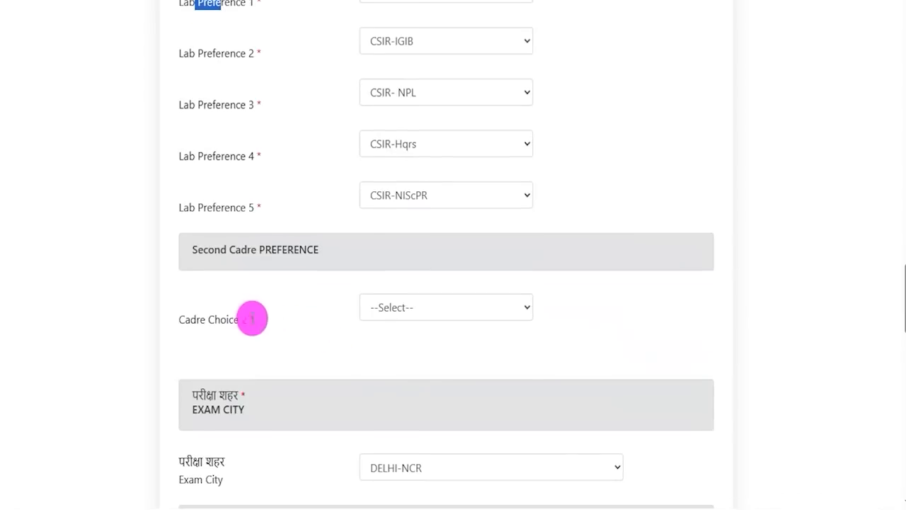
click(396, 311)
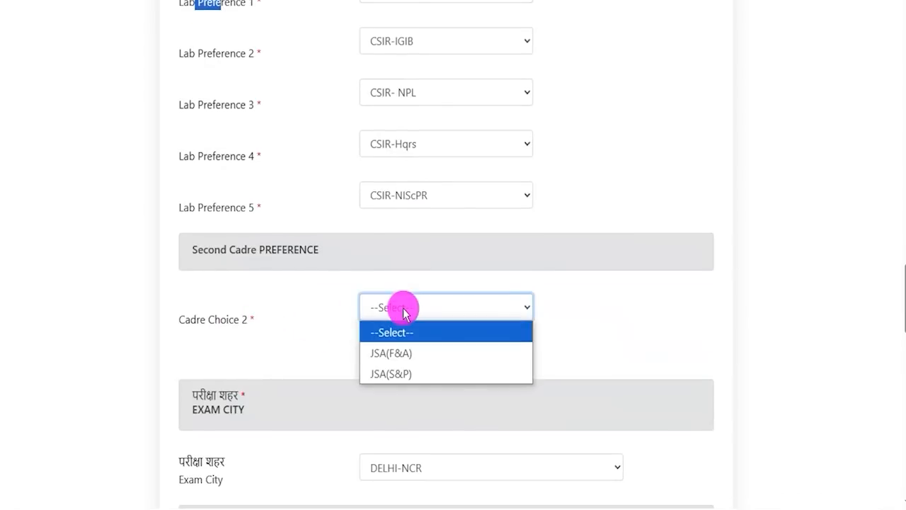
click(401, 352)
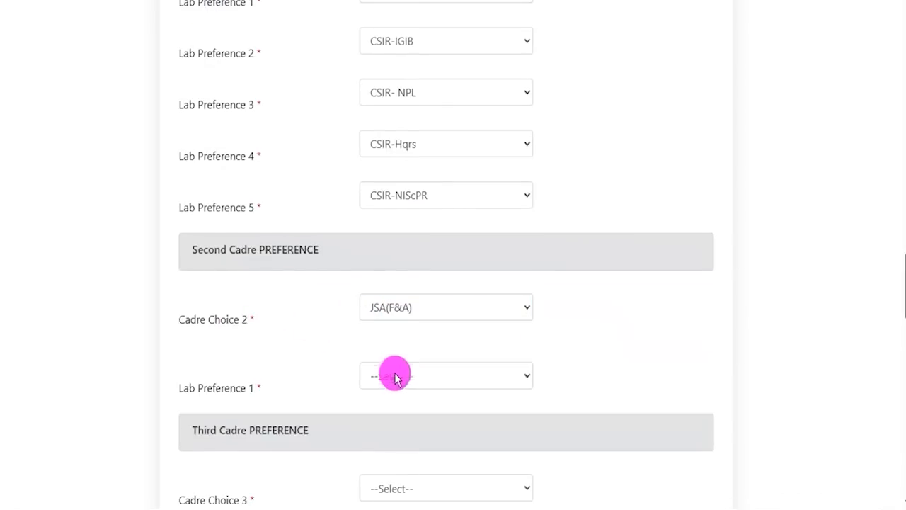
click(394, 378)
click(383, 422)
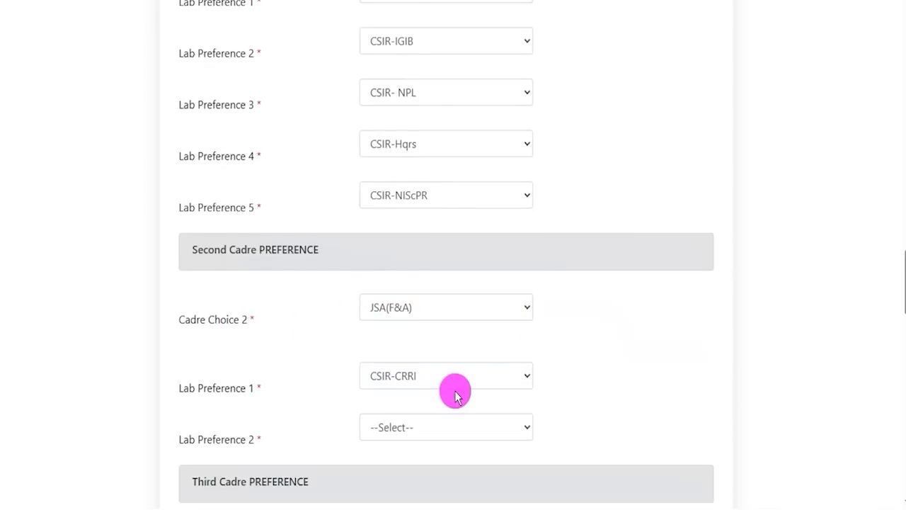
scroll(455, 380, down, 2)
click(435, 292)
click(429, 347)
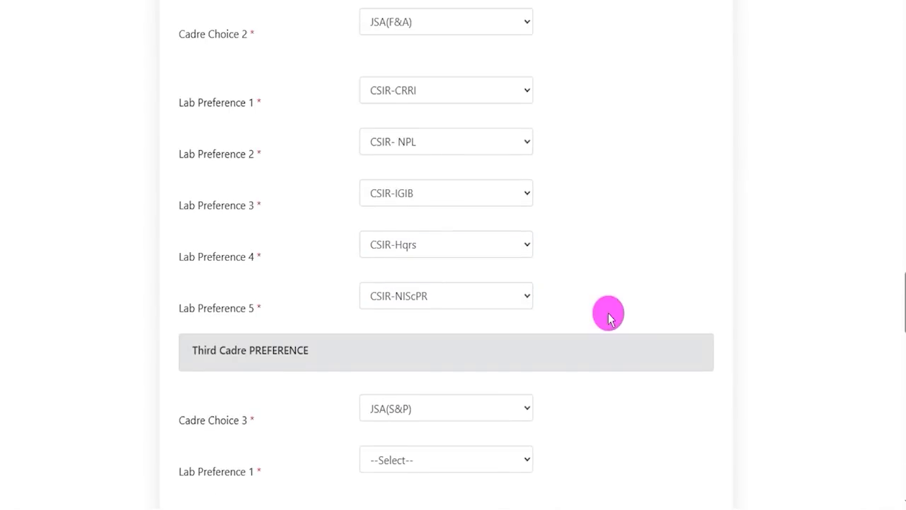
scroll(609, 316, down, 2)
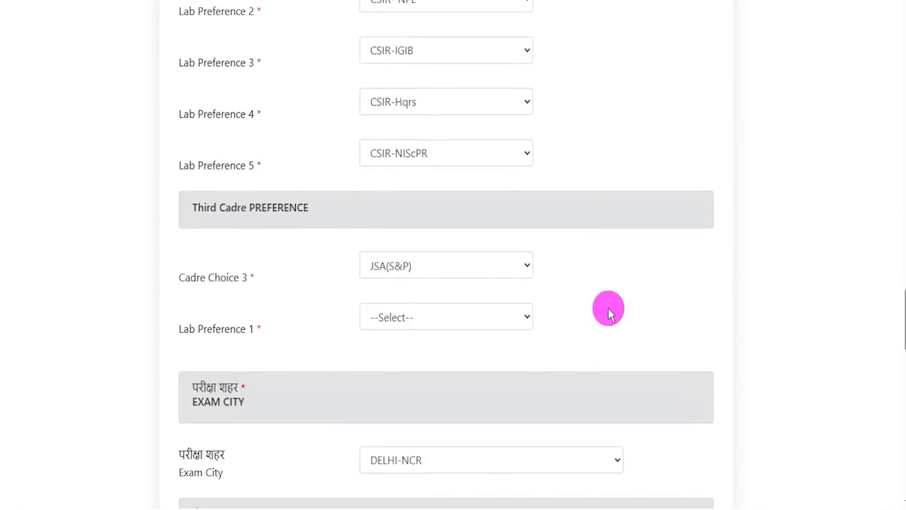
drag(215, 270, 344, 269)
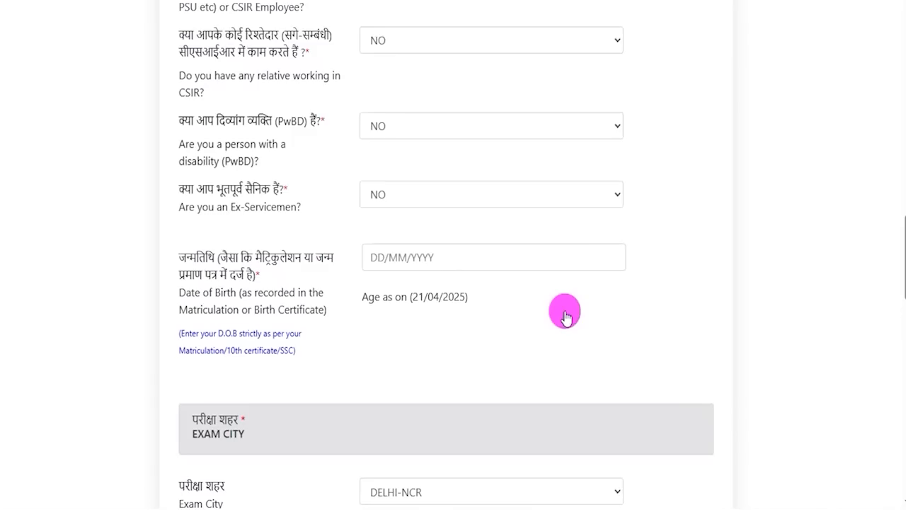
Choose DELHI-NCR as the exam city.
scroll(564, 312, down, 4)
click(482, 213)
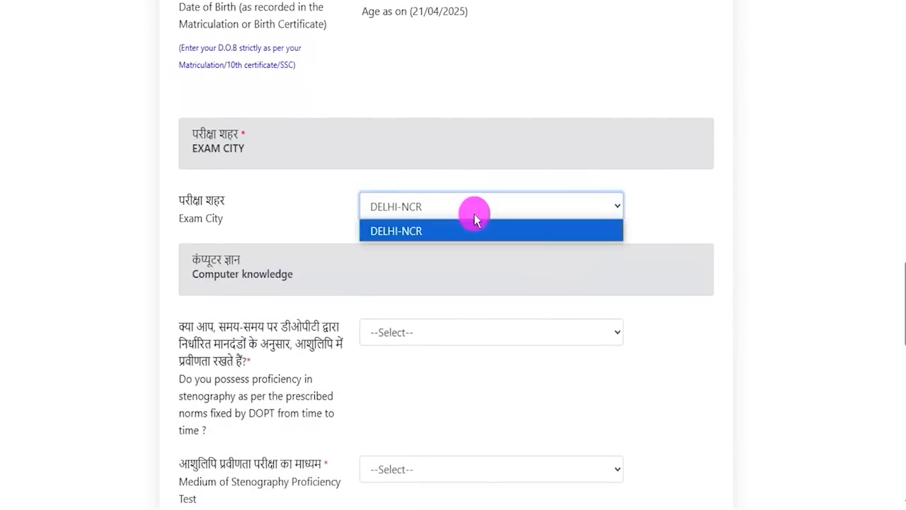
click(416, 232)
scroll(409, 273, down, 2)
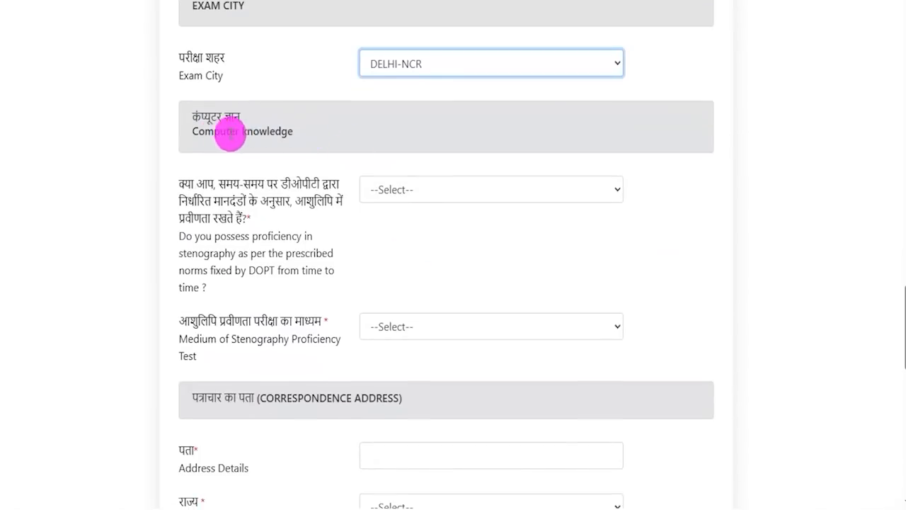
Read the Computer knowledge question on stenography proficiency and answer it YES.
drag(214, 131, 260, 131)
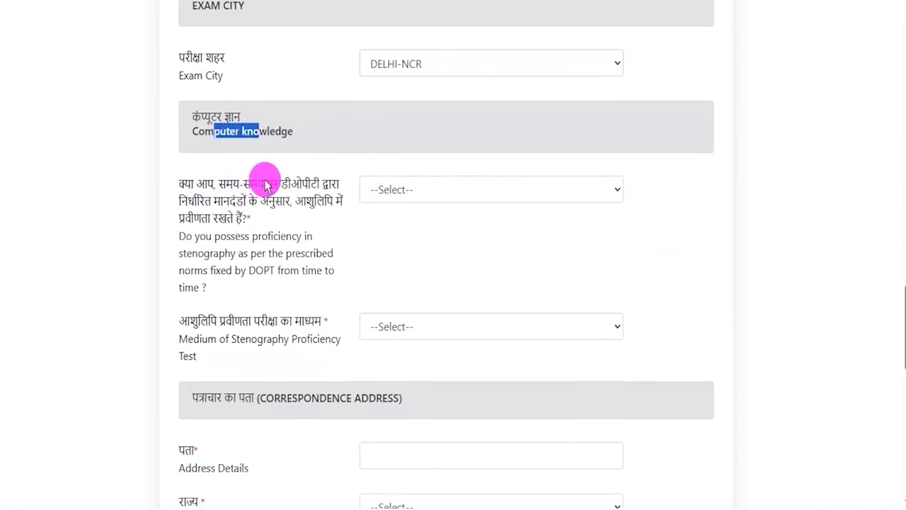
drag(197, 201, 319, 204)
drag(194, 218, 217, 218)
click(373, 200)
click(382, 235)
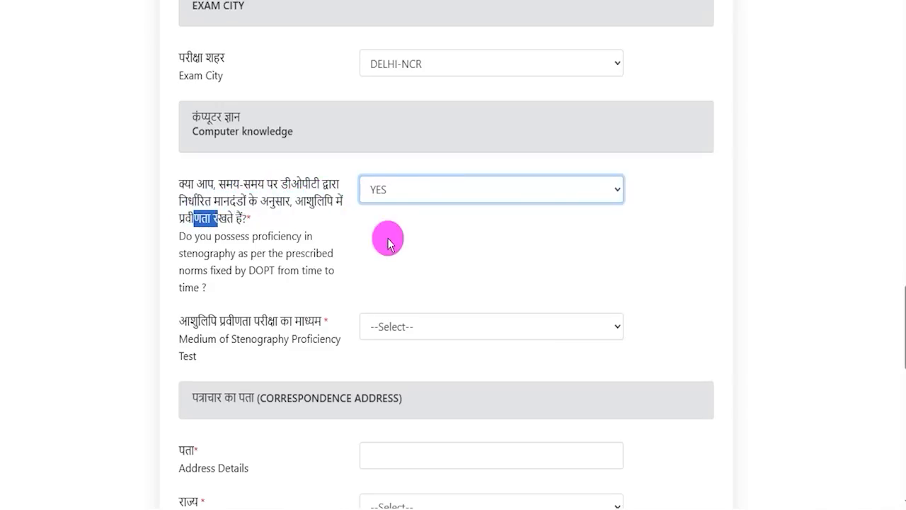
Try NO as the stenography proficiency answer and switch it back to YES.
click(398, 198)
click(385, 254)
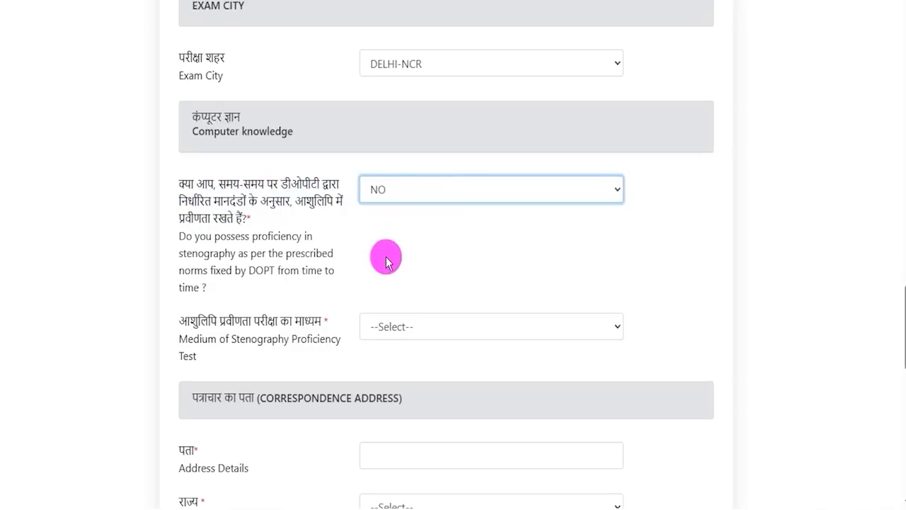
click(426, 203)
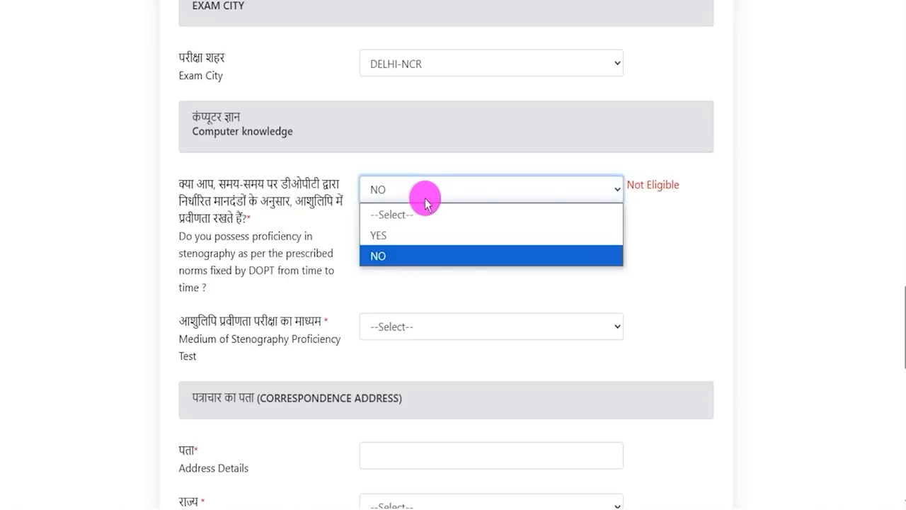
click(384, 234)
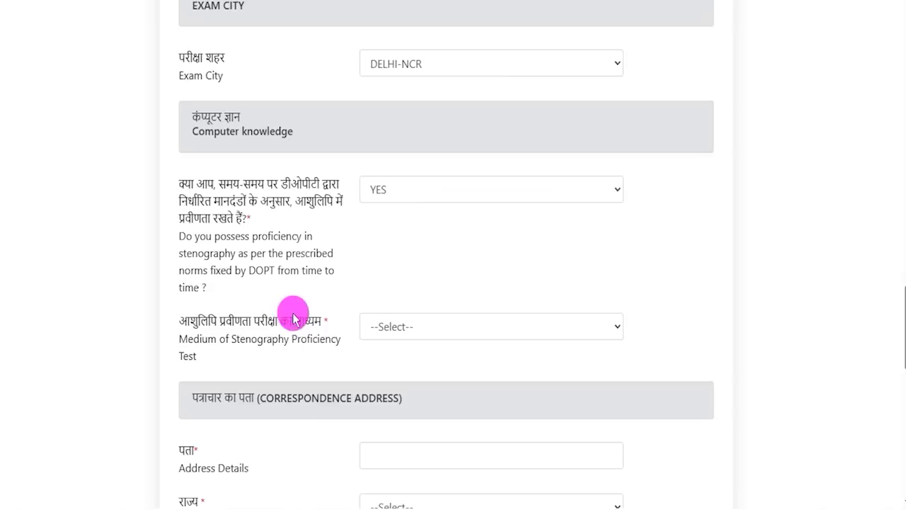
Set the medium of the stenography proficiency test to Hindi.
drag(202, 326, 291, 322)
click(422, 329)
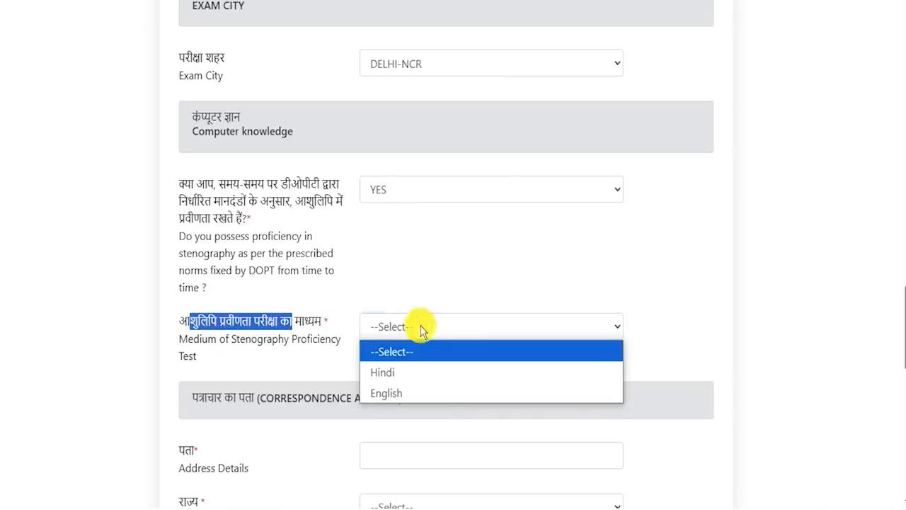
click(390, 373)
click(703, 337)
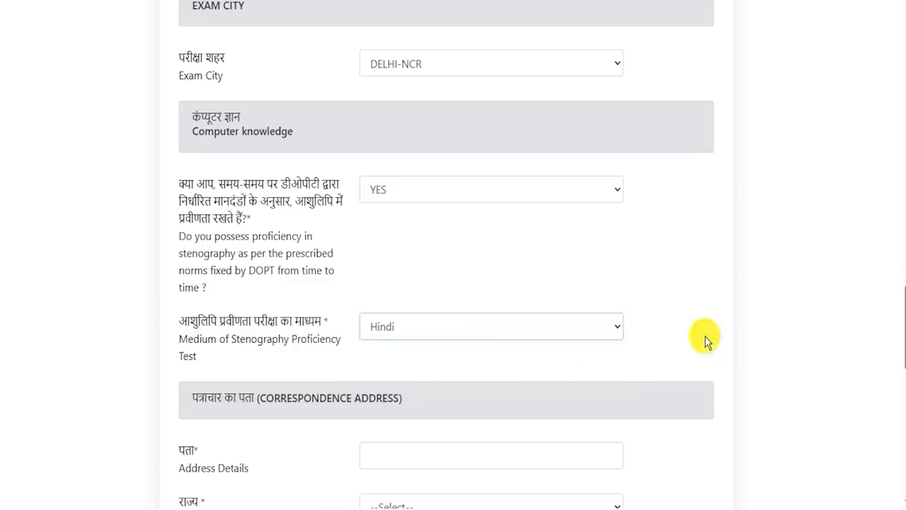
Review the correspondence and permanent address sections and mark the permanent address as the same as the correspondence address.
scroll(704, 336, down, 4)
drag(216, 114, 342, 113)
scroll(284, 301, down, 1)
drag(239, 318, 289, 317)
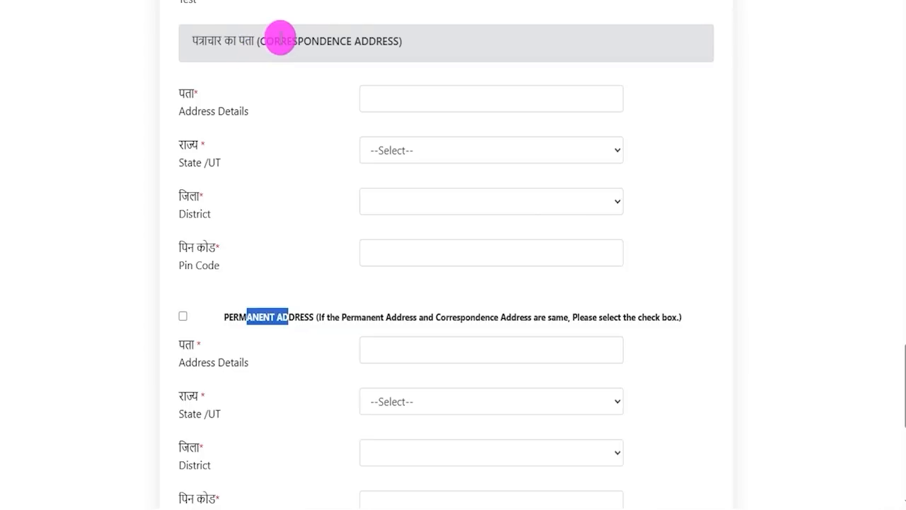
drag(280, 40, 362, 56)
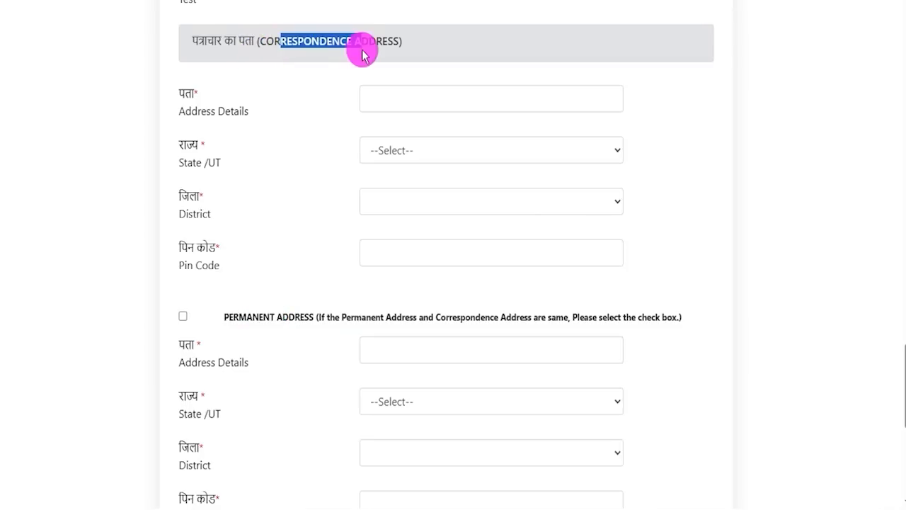
click(183, 318)
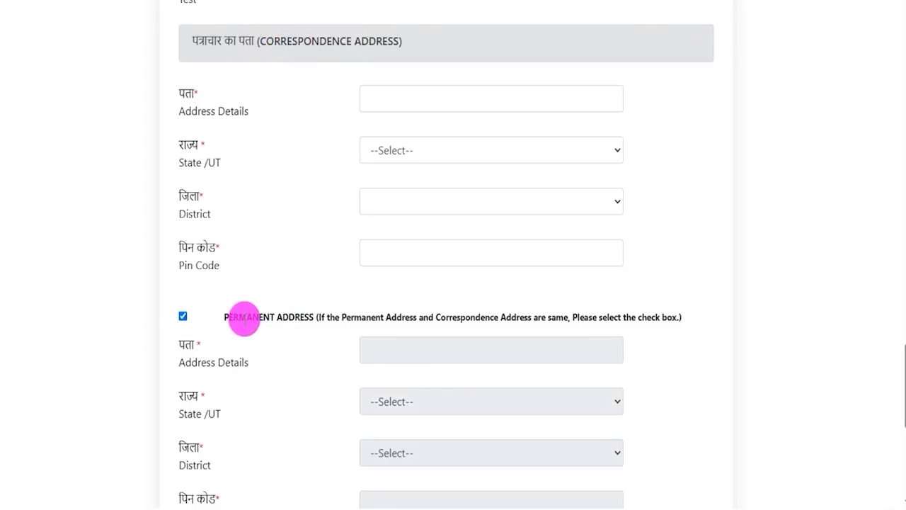
drag(247, 317, 283, 317)
drag(285, 41, 357, 41)
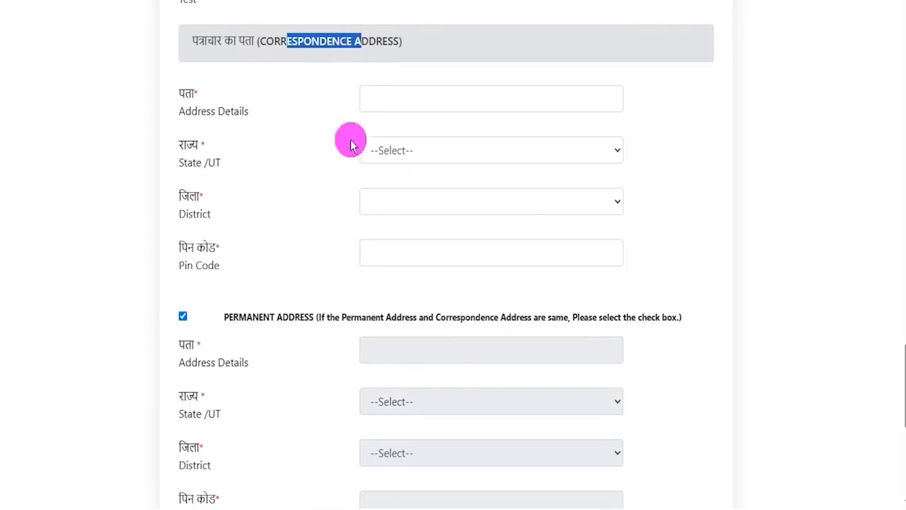
Review the captcha section and accept the declaration that the stated information is true.
scroll(349, 281, down, 3)
scroll(349, 281, down, 3)
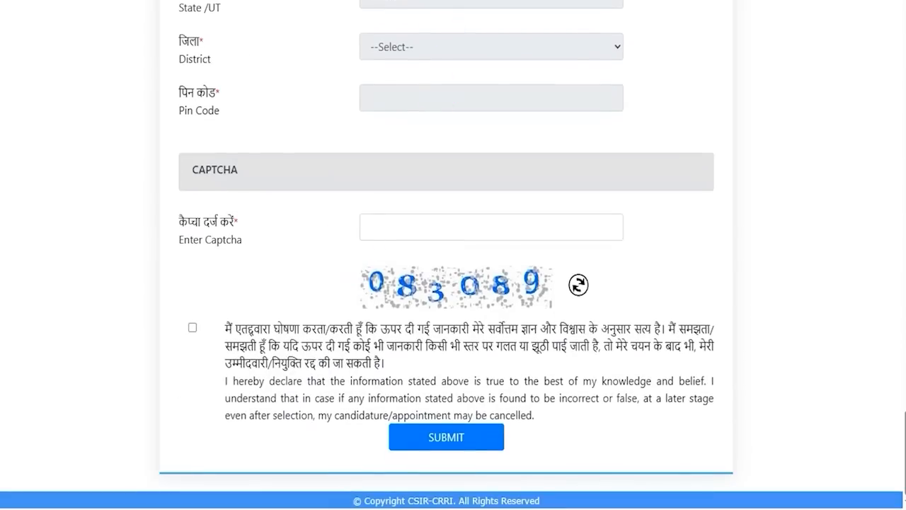
drag(426, 306, 471, 306)
drag(487, 233, 594, 188)
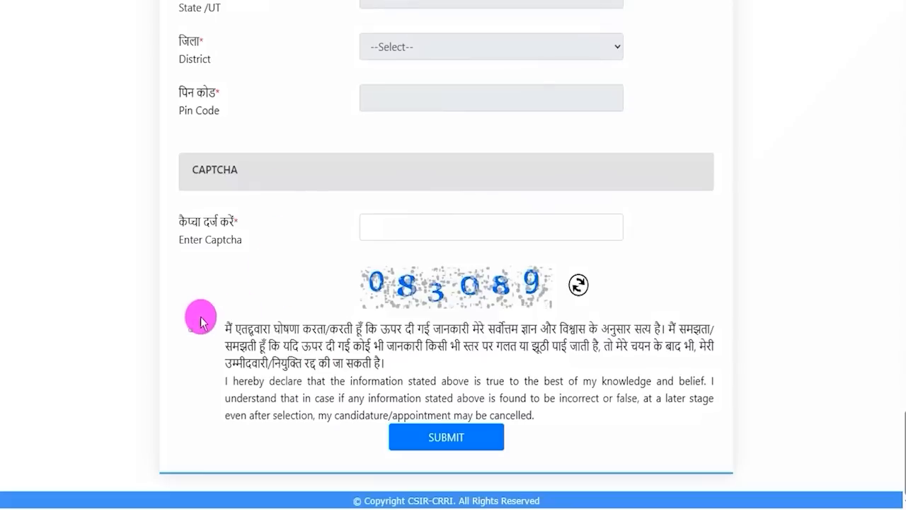
click(193, 327)
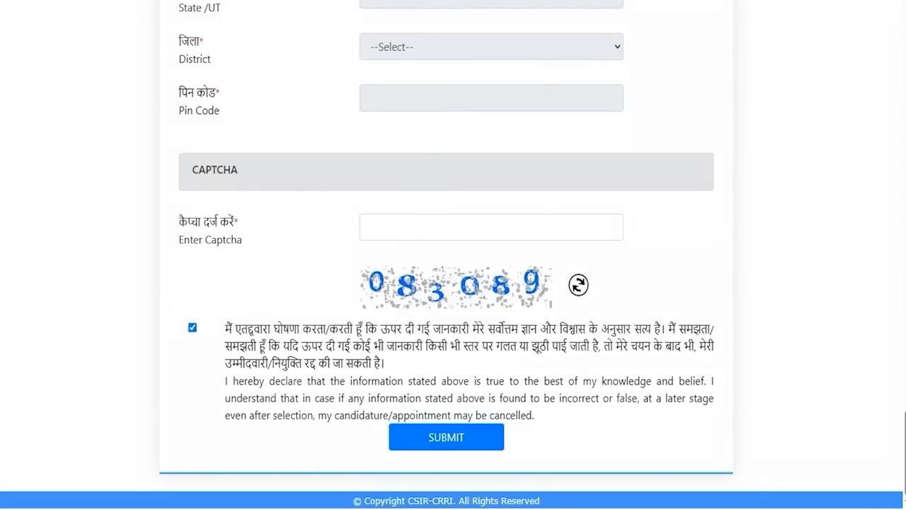
Submit the registration form and confirm the details on the preview page.
mouse_move(376, 416)
mouse_down()
mouse_move(421, 415)
mouse_move(497, 441)
mouse_move(511, 458)
mouse_up()
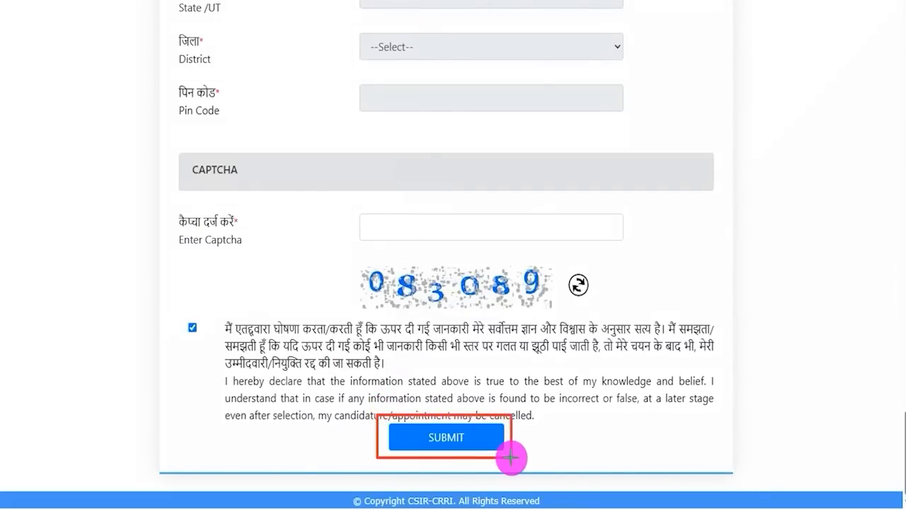
click(500, 446)
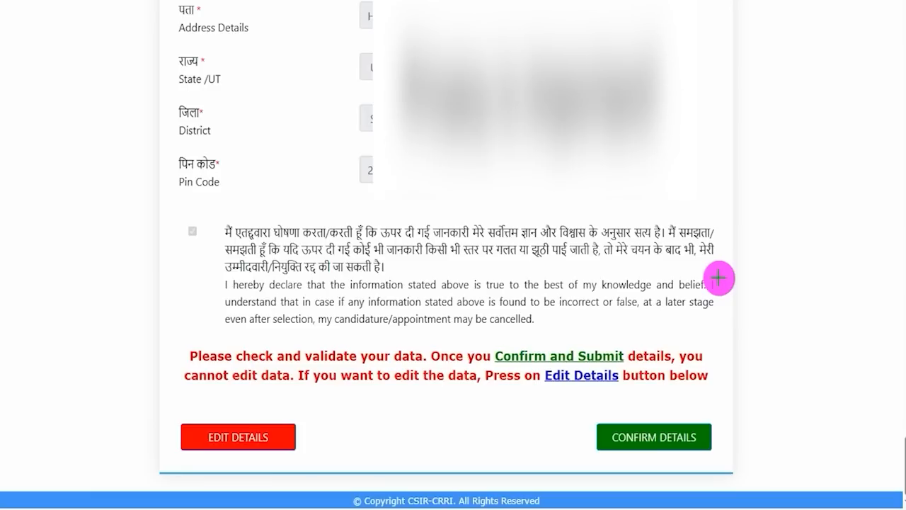
mouse_move(174, 405)
mouse_down()
mouse_move(234, 418)
mouse_move(291, 445)
mouse_move(302, 461)
mouse_up()
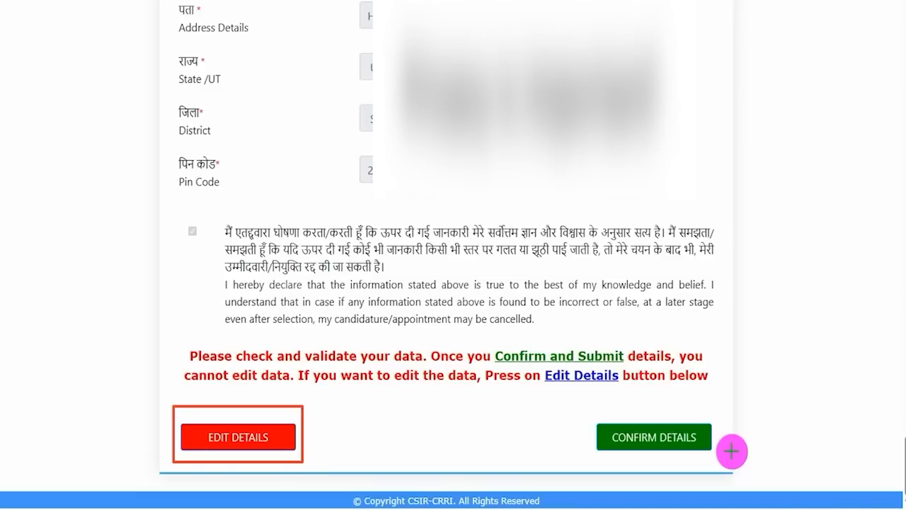
mouse_move(579, 405)
mouse_down()
mouse_move(722, 443)
mouse_move(725, 463)
mouse_up()
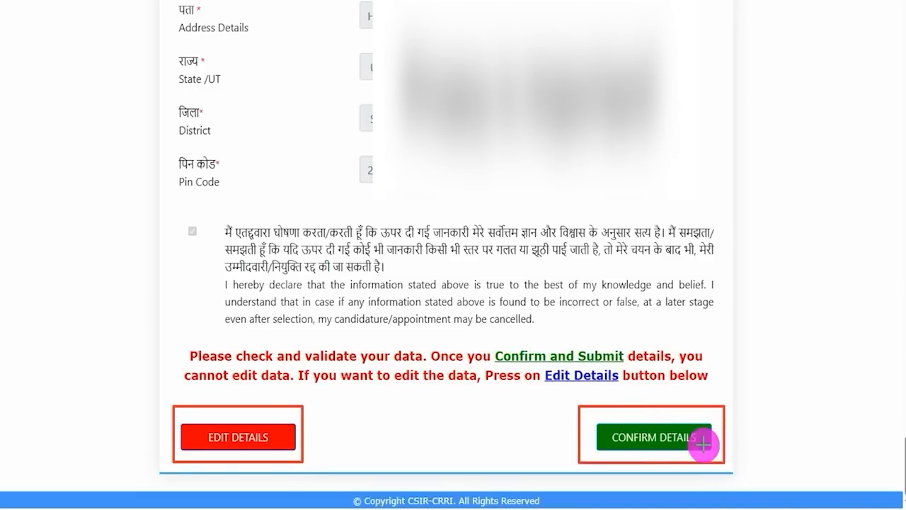
click(704, 444)
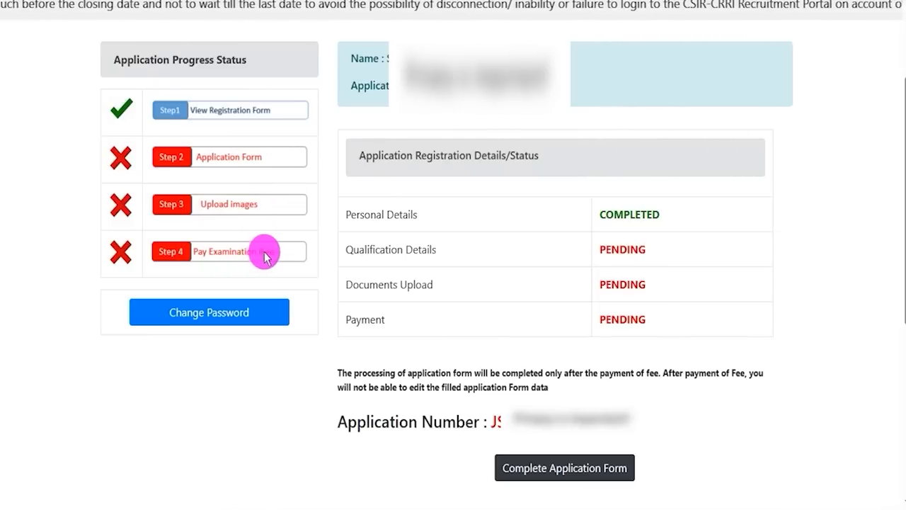
Continue to completing the application form and go to its Educational Details section.
mouse_move(478, 445)
mouse_down()
mouse_move(627, 477)
mouse_move(648, 492)
mouse_up()
key(Escape)
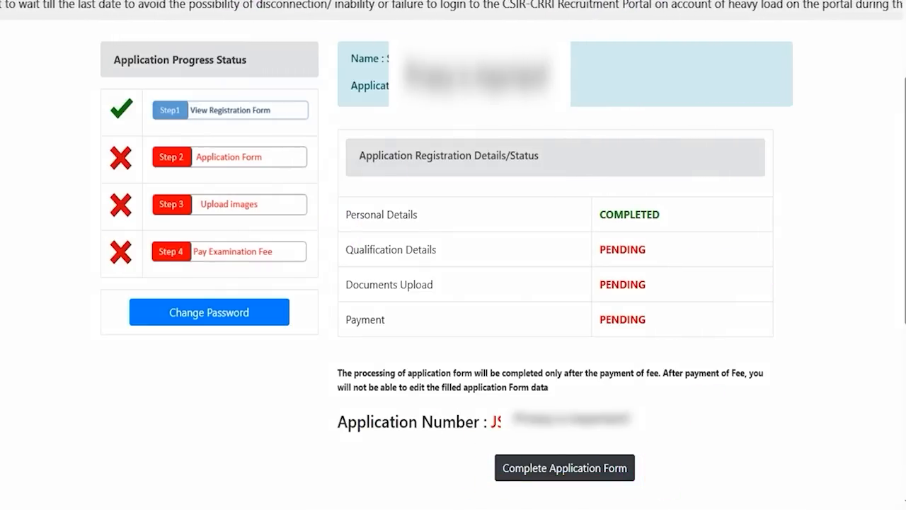
click(530, 470)
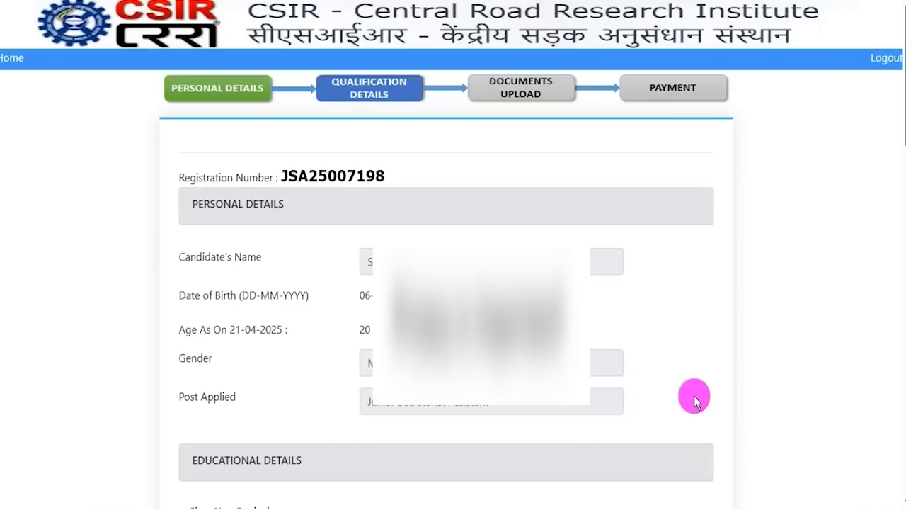
scroll(694, 400, down, 6)
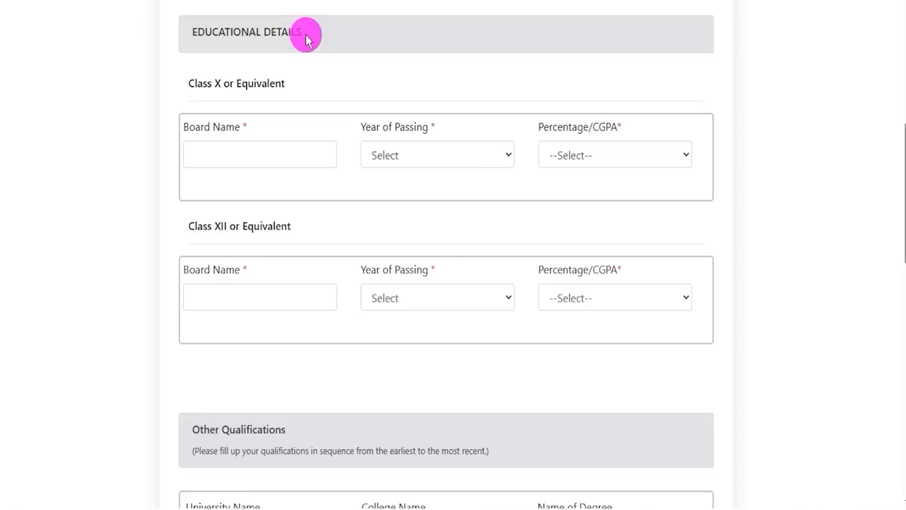
drag(189, 30, 301, 31)
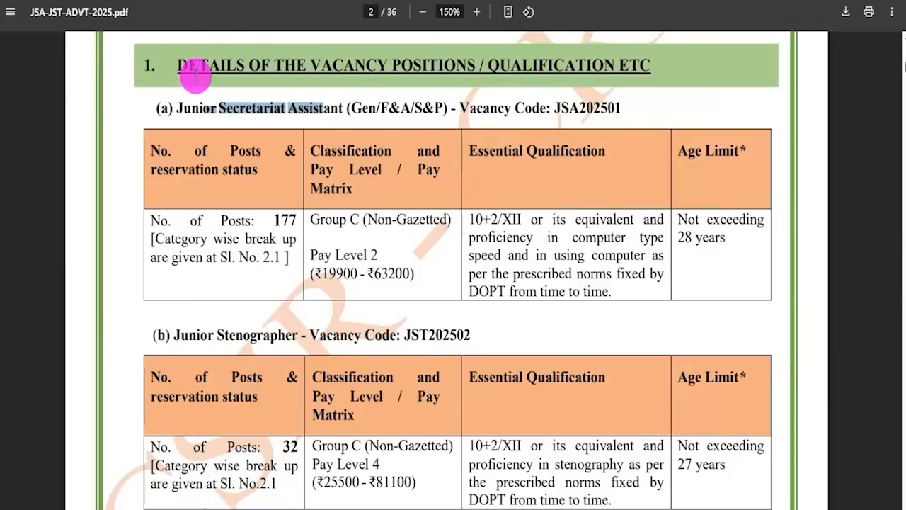
Examine the essential qualification for Junior Secretariat Assistant in JSA-JST-ADVT-2025.pdf.
drag(178, 107, 335, 111)
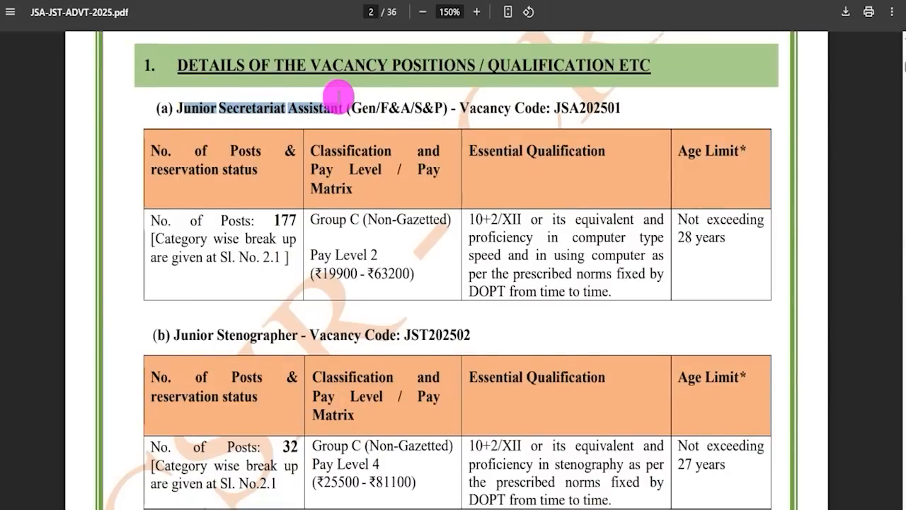
click(485, 221)
drag(486, 219, 608, 217)
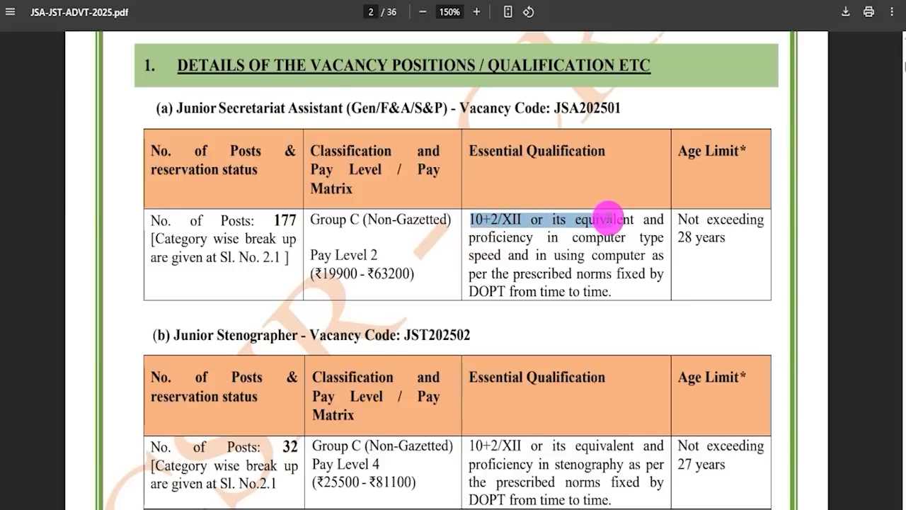
click(607, 240)
drag(499, 239, 512, 255)
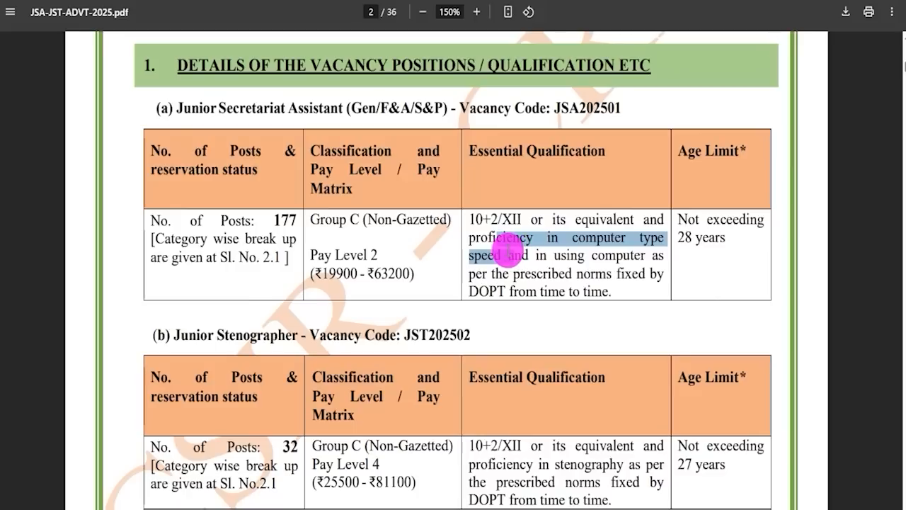
click(598, 255)
drag(593, 256, 586, 291)
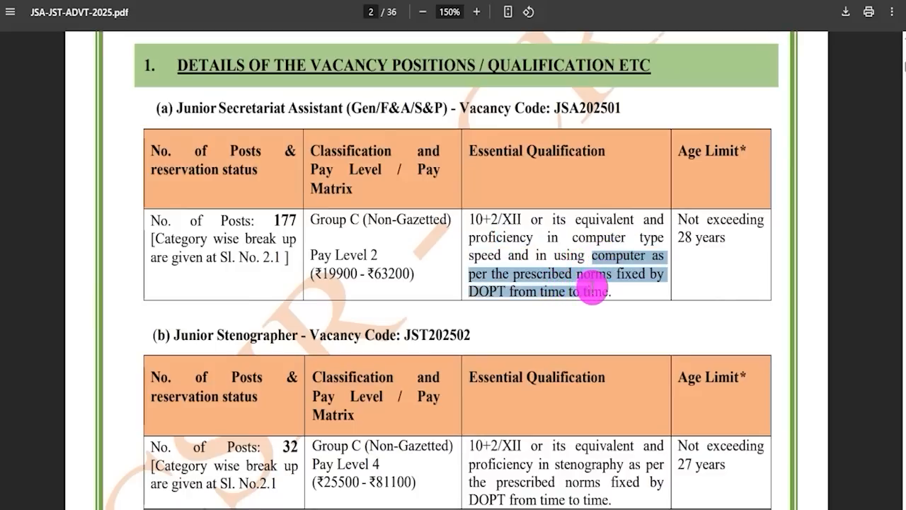
Examine the essential qualification for Junior Stenographer in the recruitment advertisement.
drag(188, 331, 271, 320)
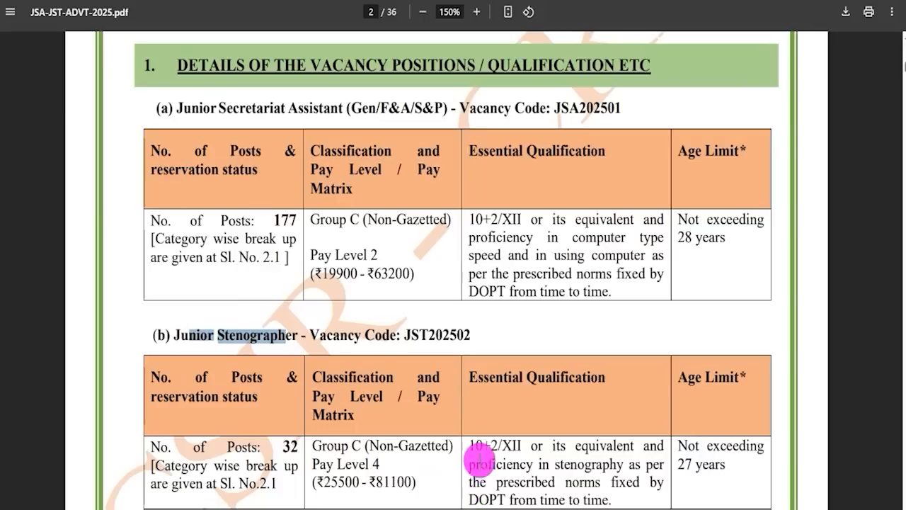
click(475, 445)
drag(475, 445, 620, 444)
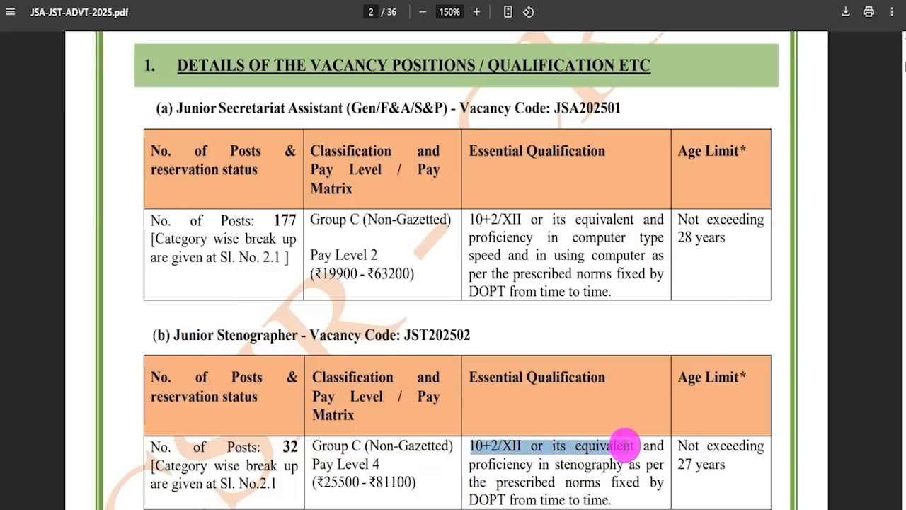
drag(556, 464, 607, 466)
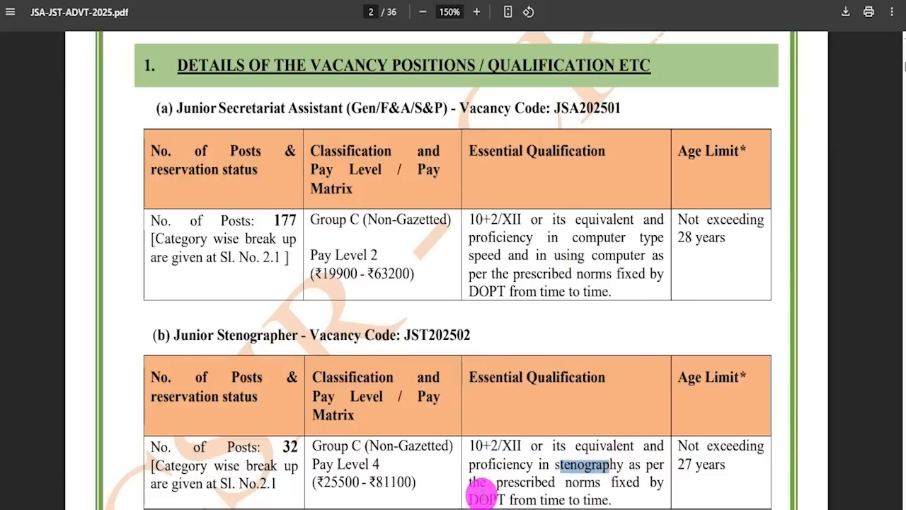
drag(474, 495, 500, 493)
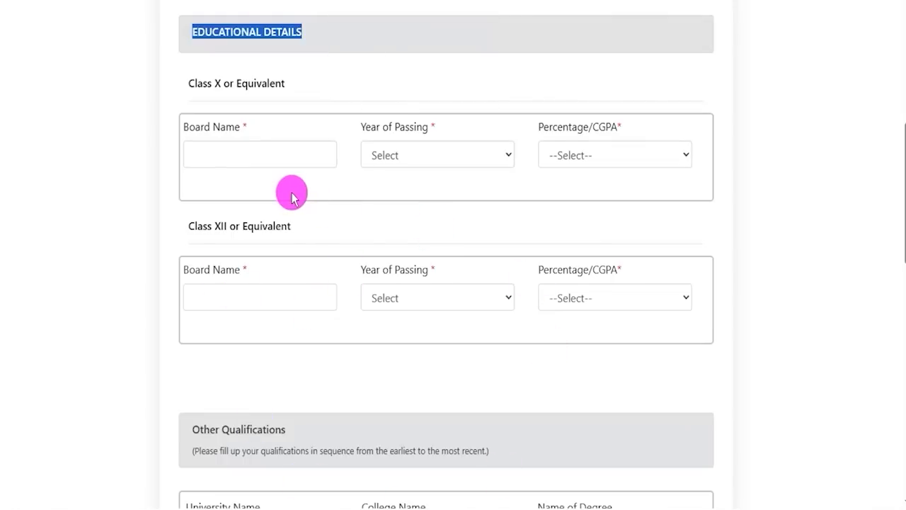
Return to the application form, set the Class X year of passing to 2017 and enter 80.00 as the percentage.
click(255, 158)
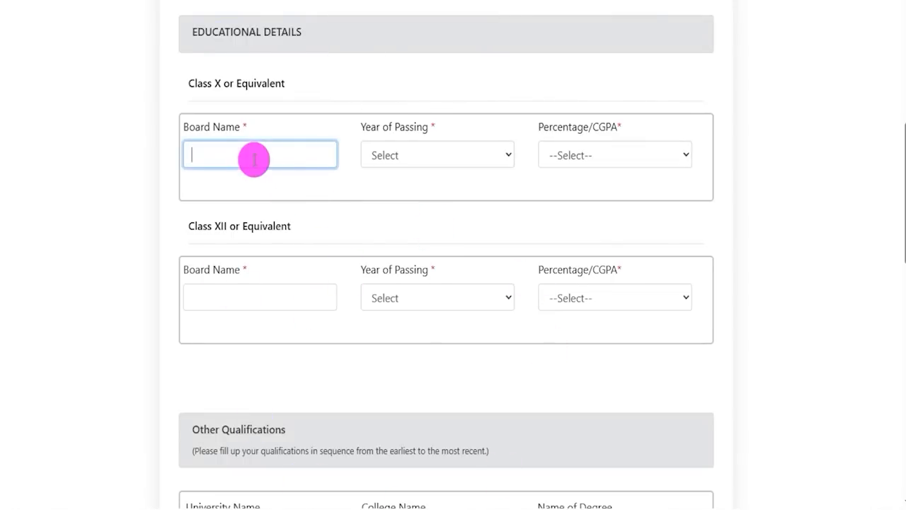
drag(314, 156, 359, 120)
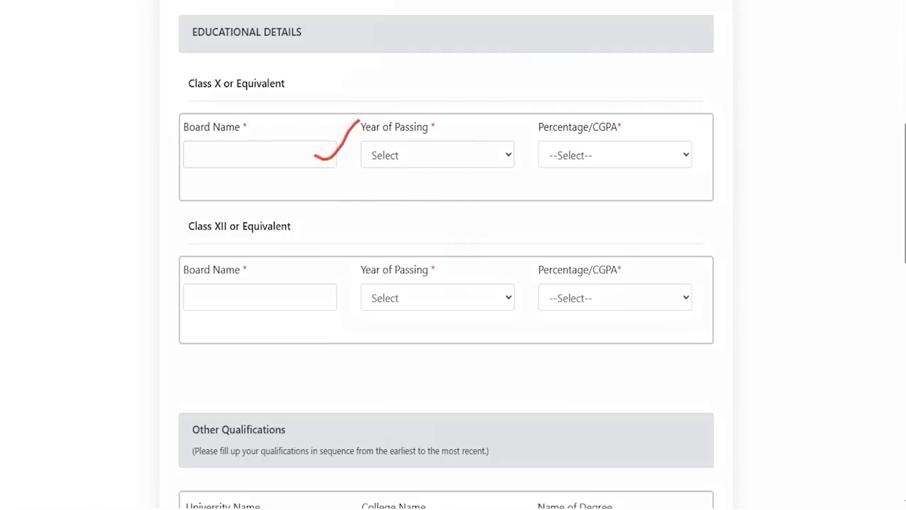
click(418, 155)
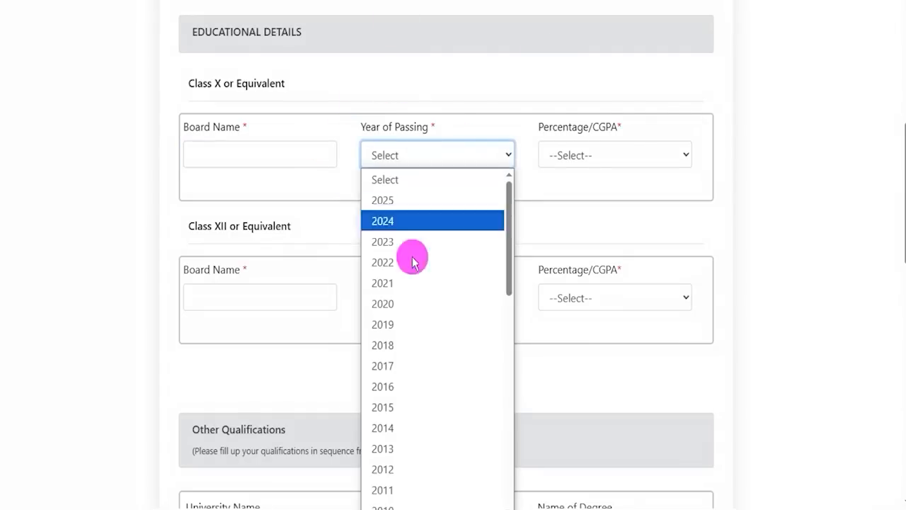
click(393, 368)
click(604, 160)
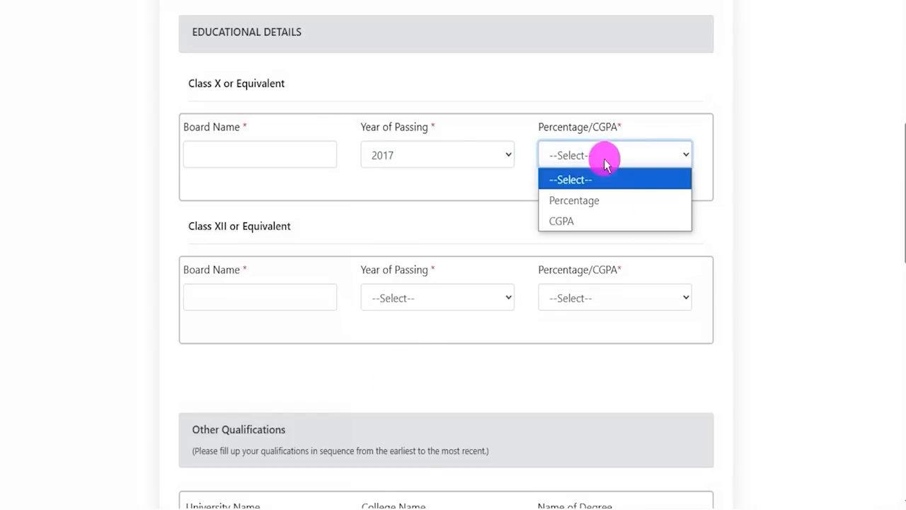
click(574, 201)
click(269, 235)
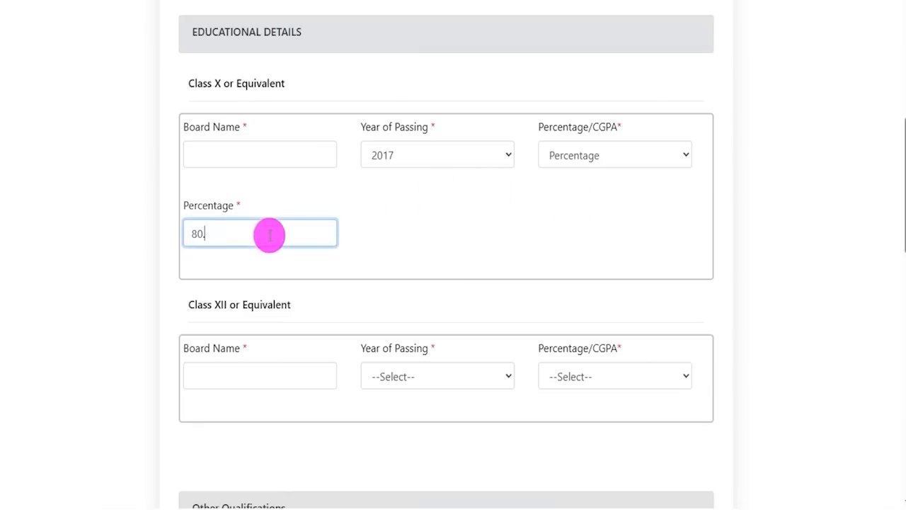
Change the Class X result type to CGPA and activate the CGPA value field.
click(582, 155)
click(571, 204)
click(572, 174)
click(572, 221)
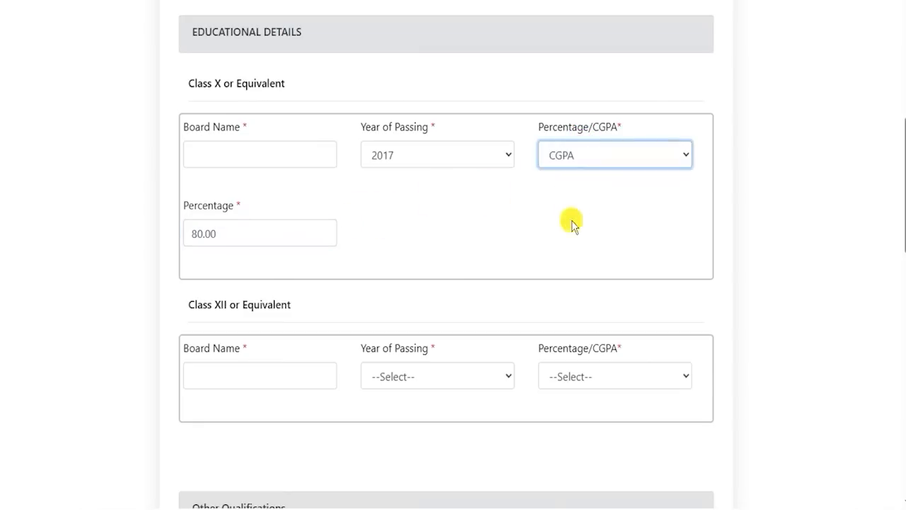
click(243, 237)
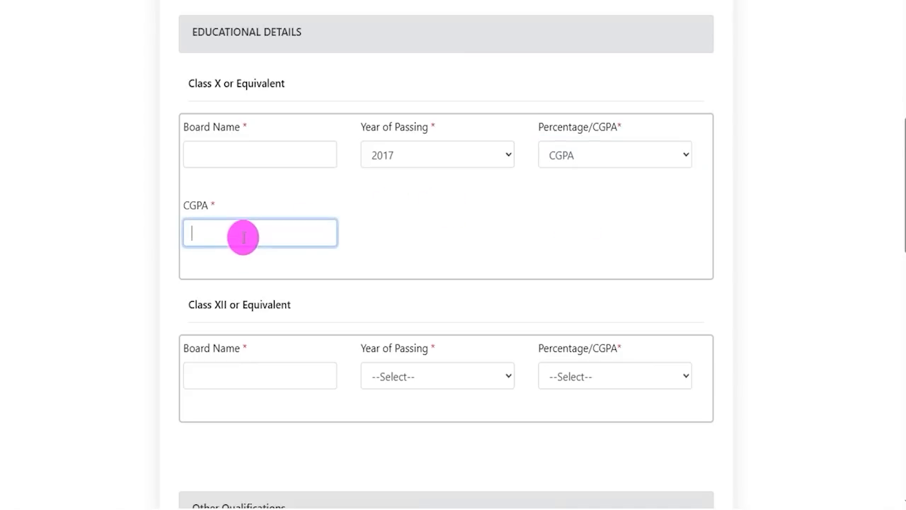
Set the Class XII year of passing to 2019 and its result type to Percentage.
drag(194, 305, 286, 305)
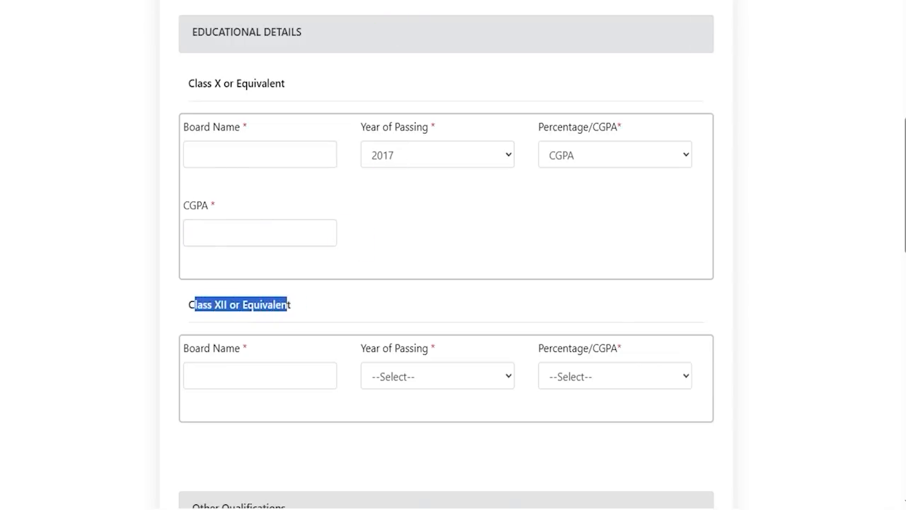
click(393, 3)
drag(293, 384, 379, 330)
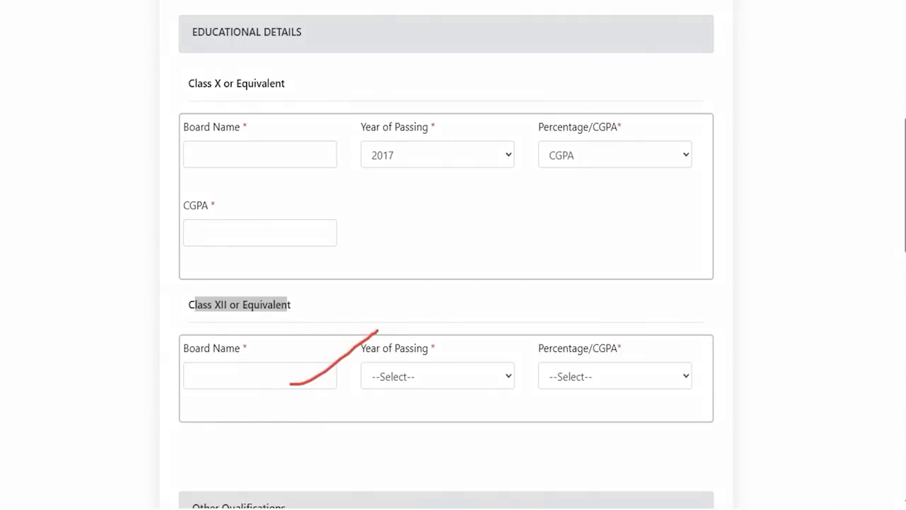
click(397, 376)
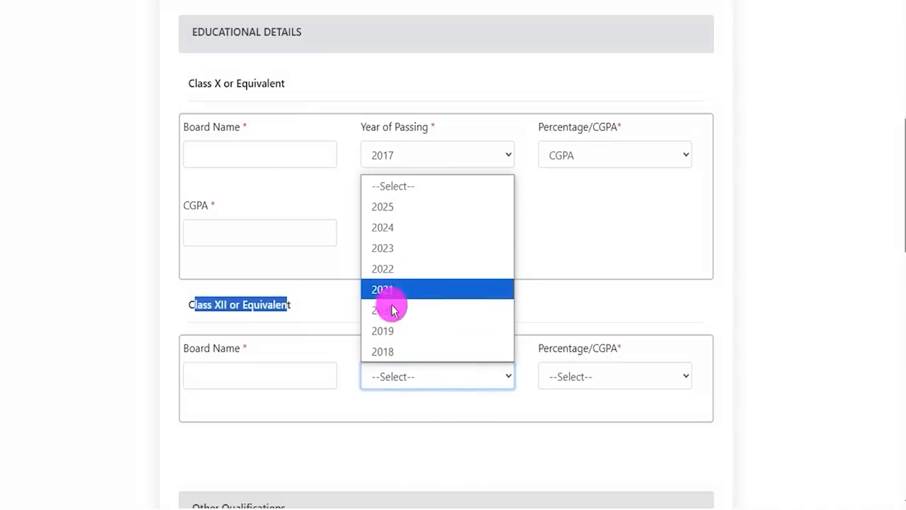
click(389, 329)
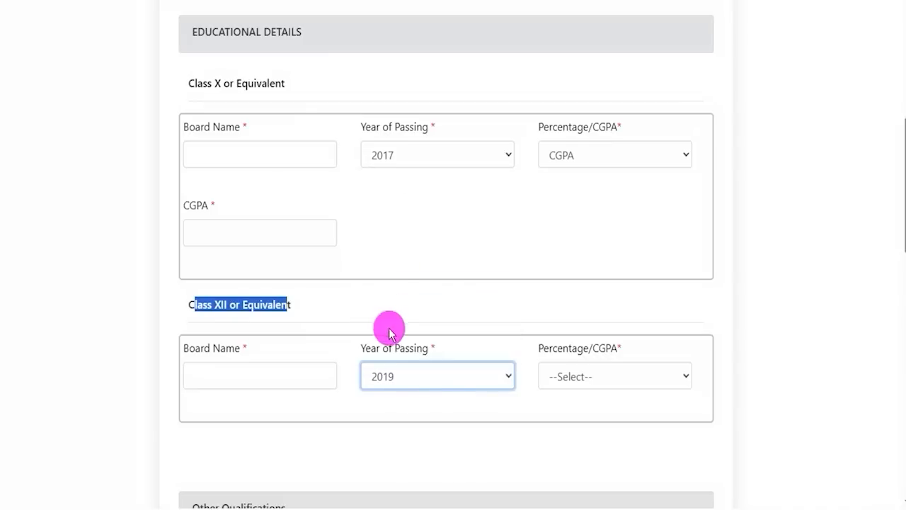
click(597, 379)
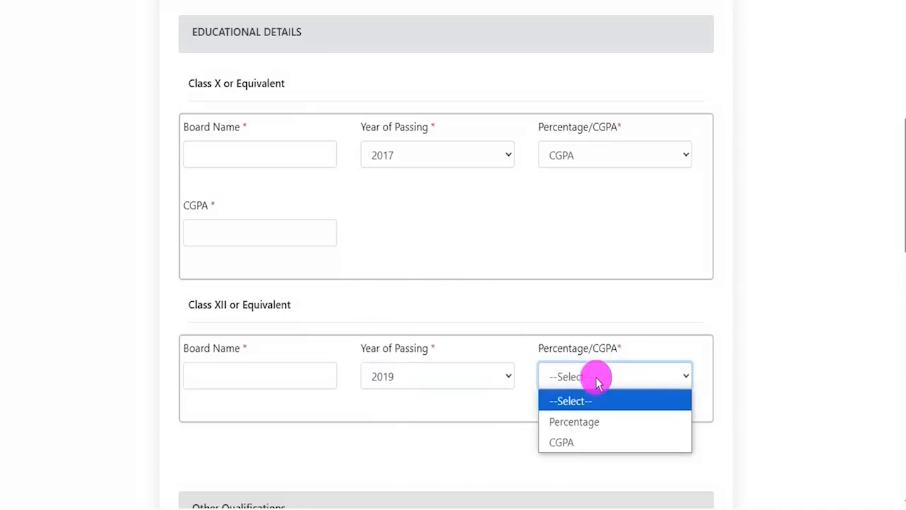
click(570, 423)
click(289, 450)
Review the Other Qualifications section, including the university, college and degree fields, the passing status options and how an entry is added.
scroll(438, 419, down, 6)
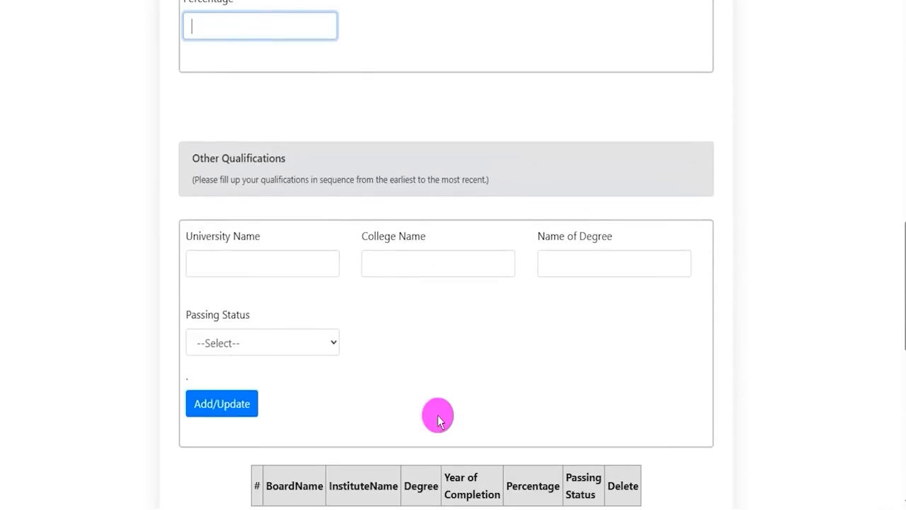
drag(206, 157, 276, 157)
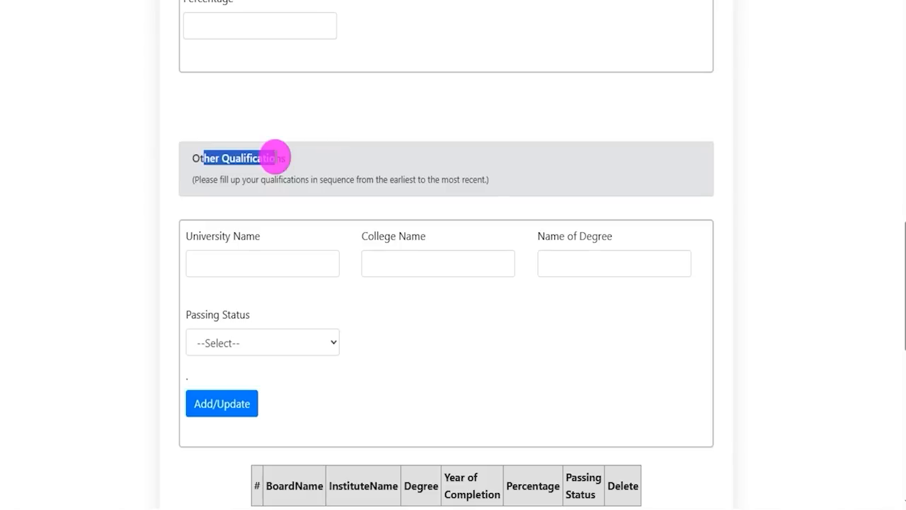
click(249, 260)
click(425, 264)
click(579, 258)
click(317, 343)
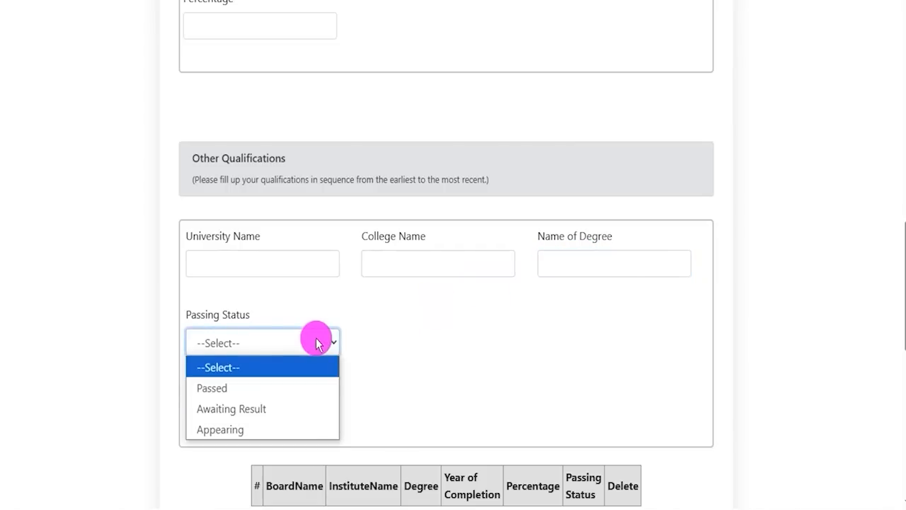
click(415, 364)
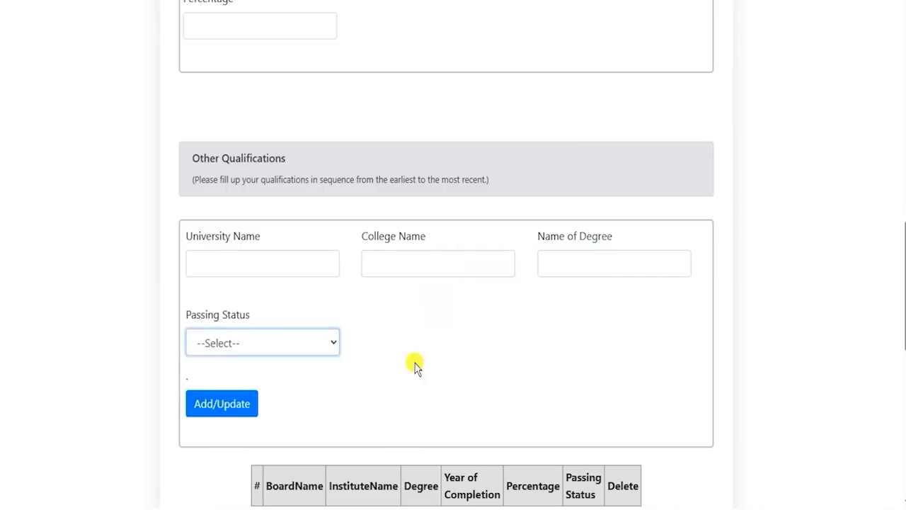
scroll(415, 364, down, 3)
scroll(415, 364, down, 2)
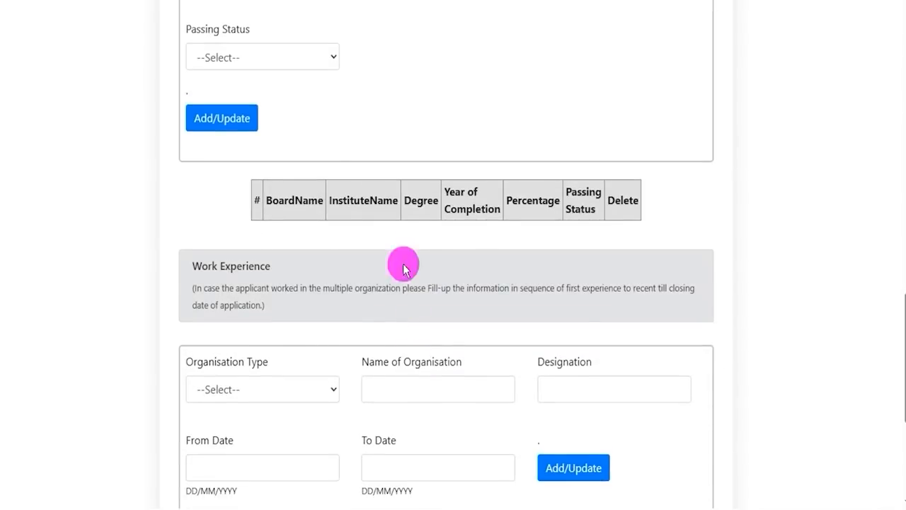
click(225, 121)
scroll(277, 215, up, 2)
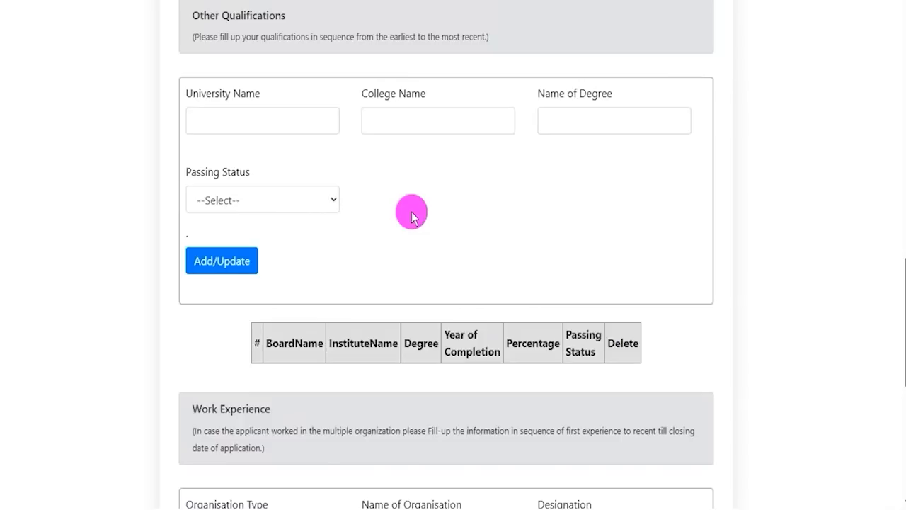
Set the organisation type to Central Govt in the Work Experience section.
scroll(411, 213, down, 3)
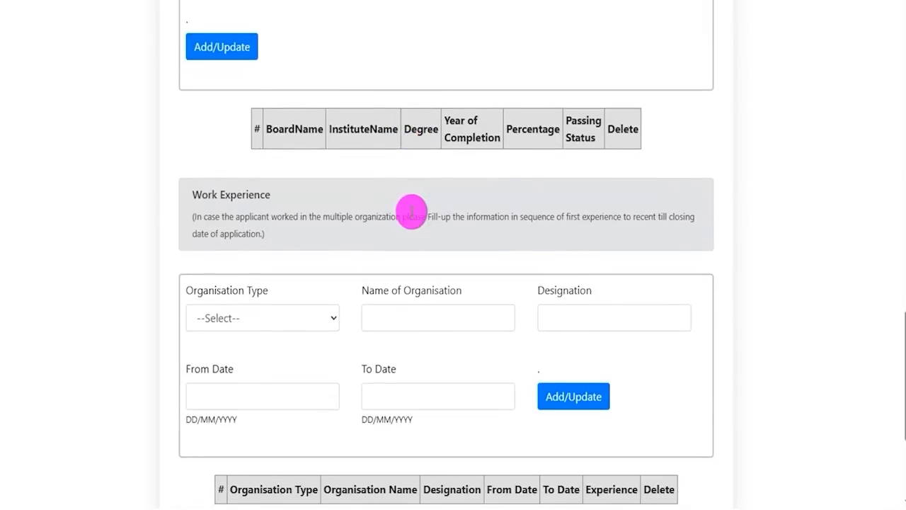
drag(200, 194, 263, 191)
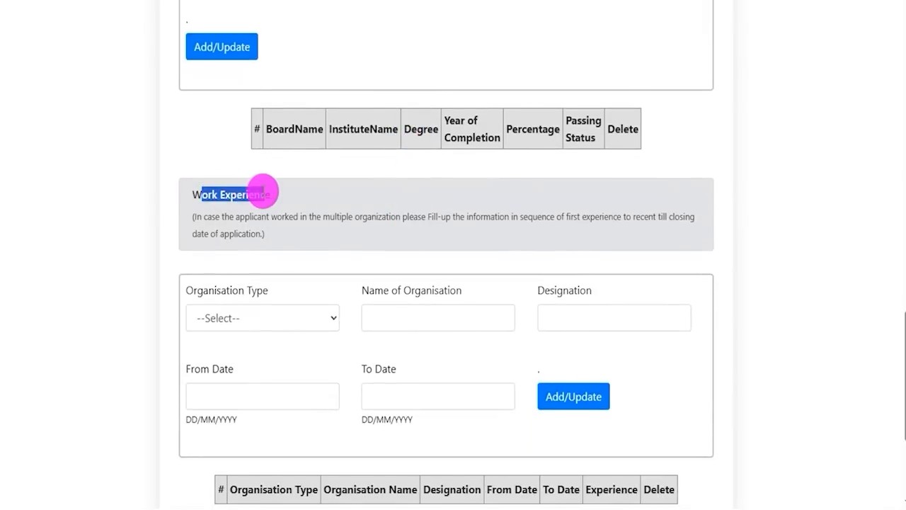
scroll(348, 272, down, 1)
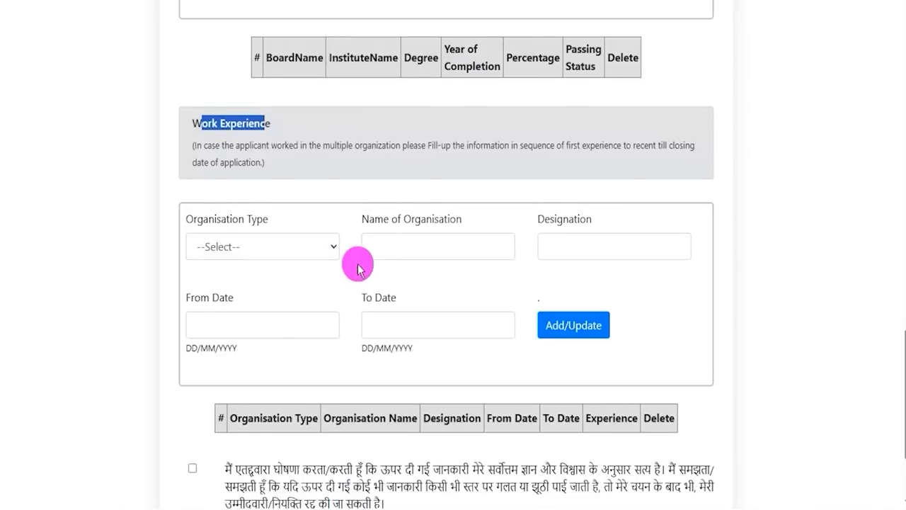
click(260, 249)
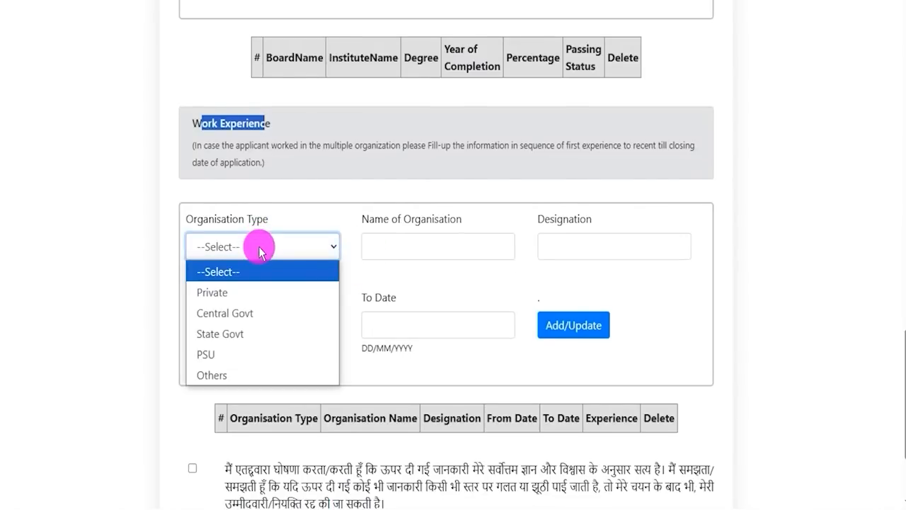
click(223, 313)
Review the Work Experience fields for organisation name, designation, from date and to date, and how an entry is added.
click(396, 245)
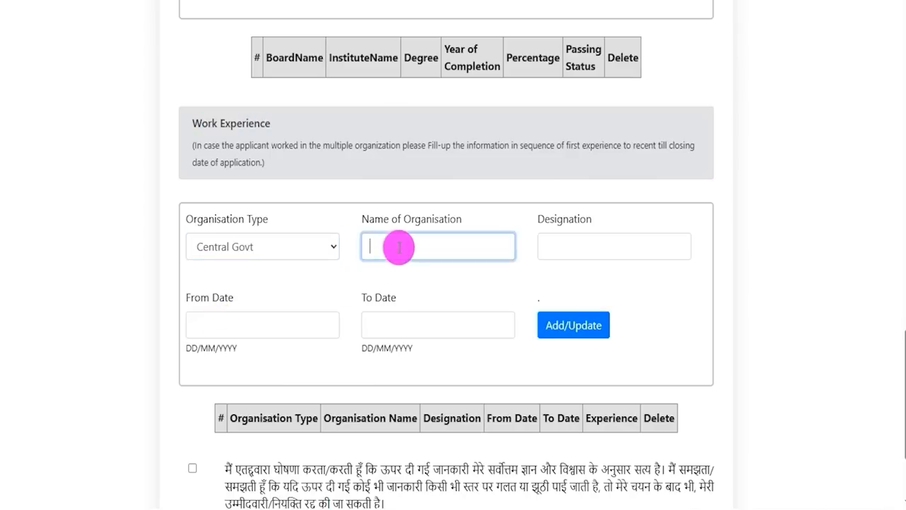
click(593, 246)
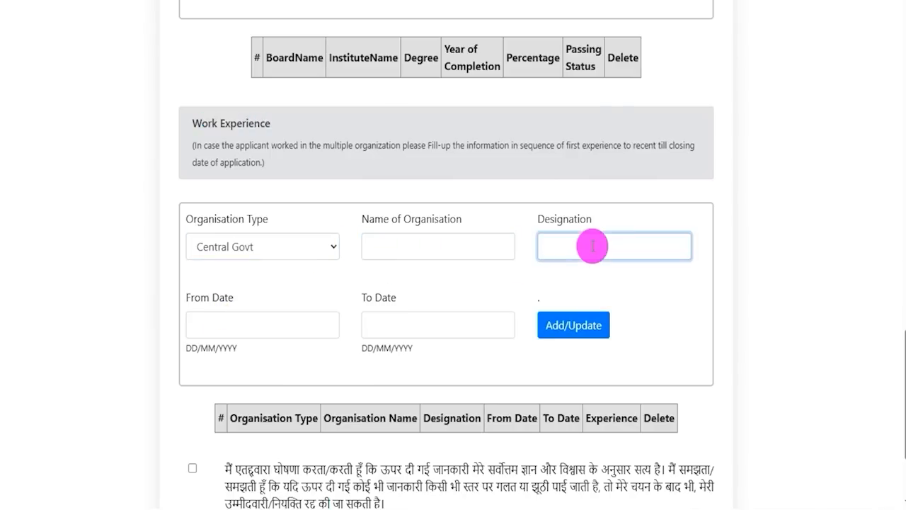
click(407, 1)
drag(298, 325, 371, 273)
drag(467, 319, 536, 283)
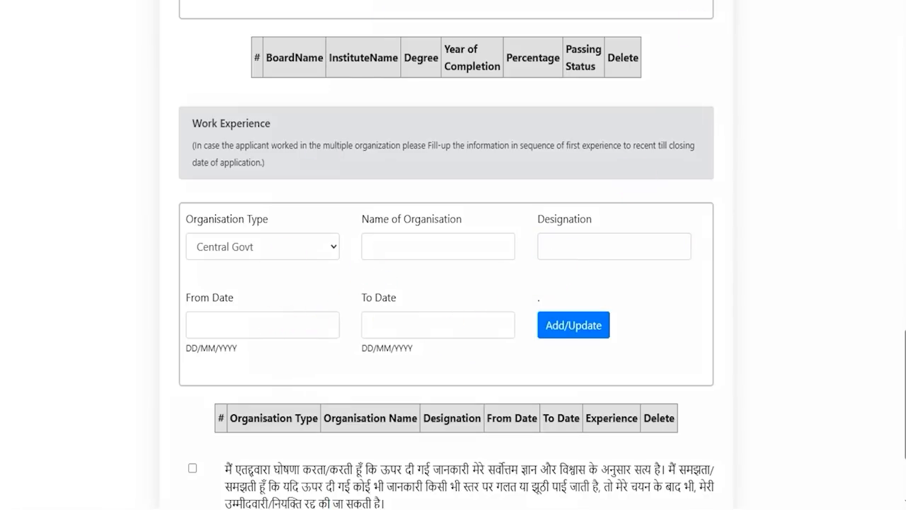
click(269, 320)
click(441, 324)
click(641, 277)
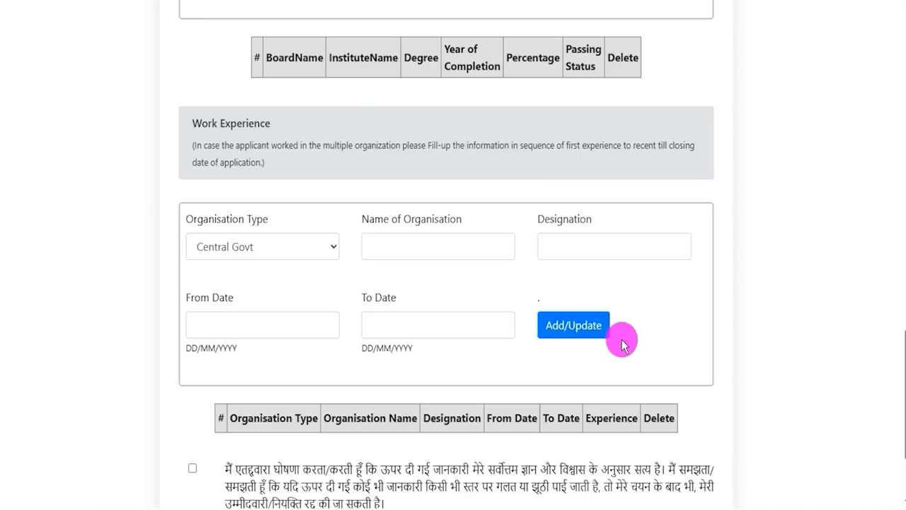
Accept the declaration that the stated information is true and submit the qualification details.
scroll(623, 345, down, 2)
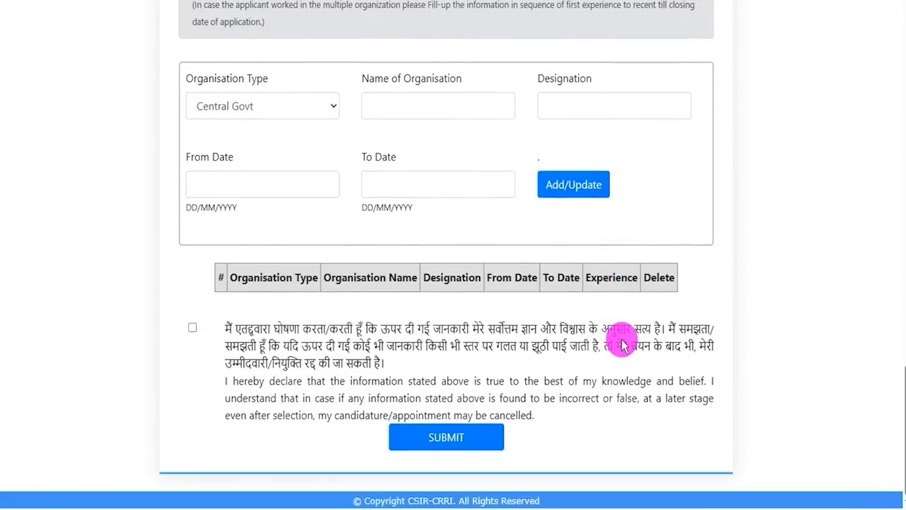
click(191, 327)
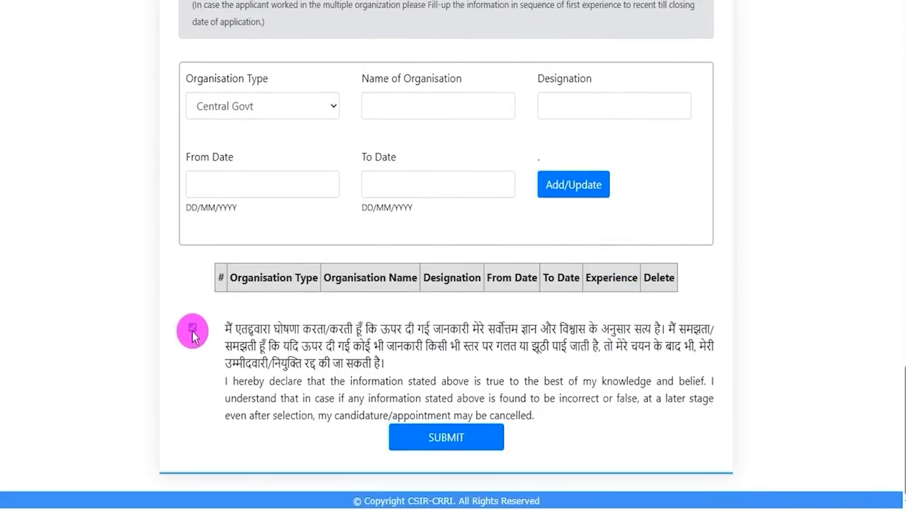
mouse_move(378, 419)
mouse_down()
mouse_move(461, 421)
mouse_move(501, 444)
mouse_up()
click(499, 443)
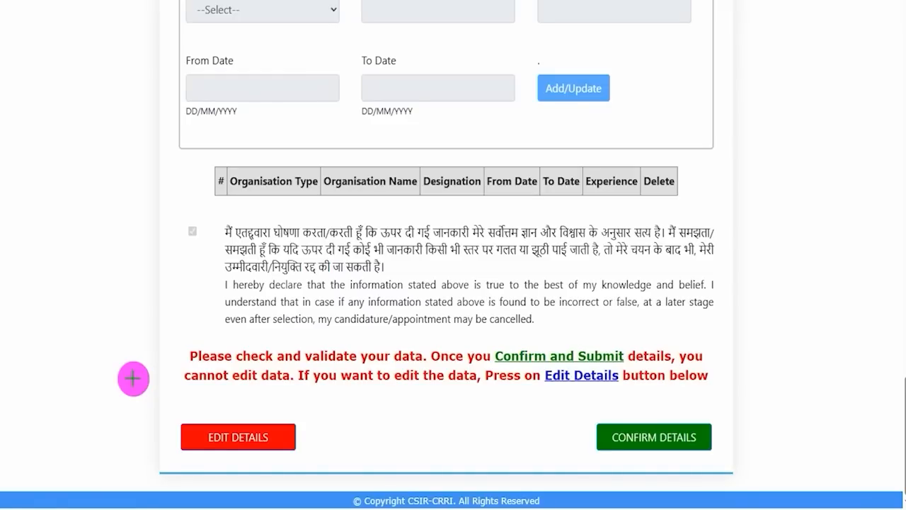
Confirm the submitted details and continue the application form to the documents upload stage.
drag(122, 338, 182, 415)
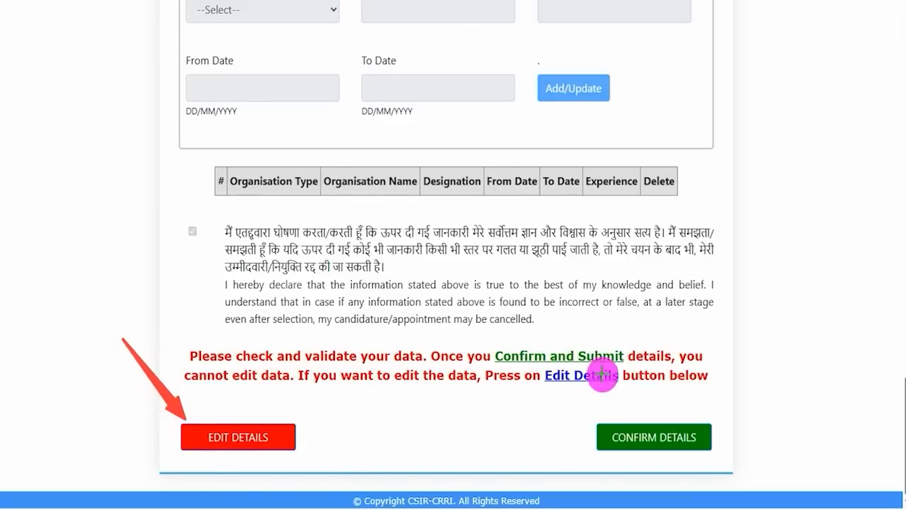
drag(779, 305, 706, 430)
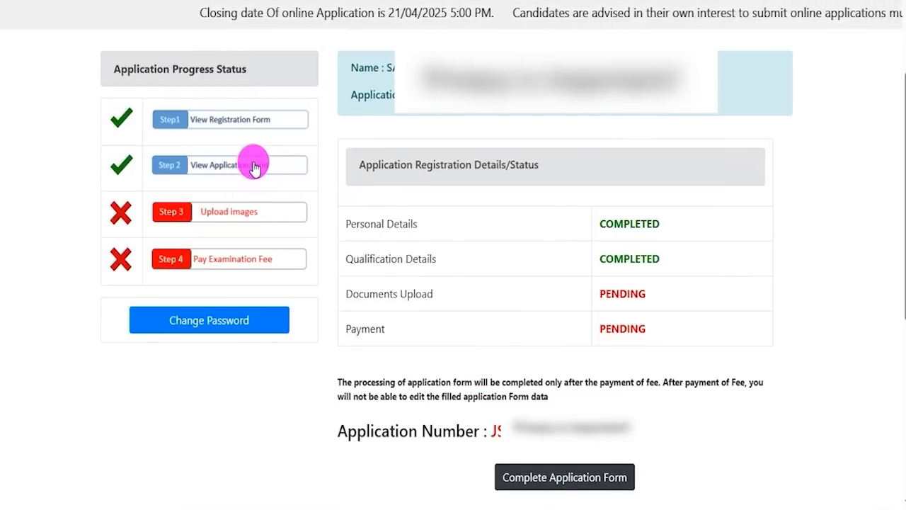
click(550, 479)
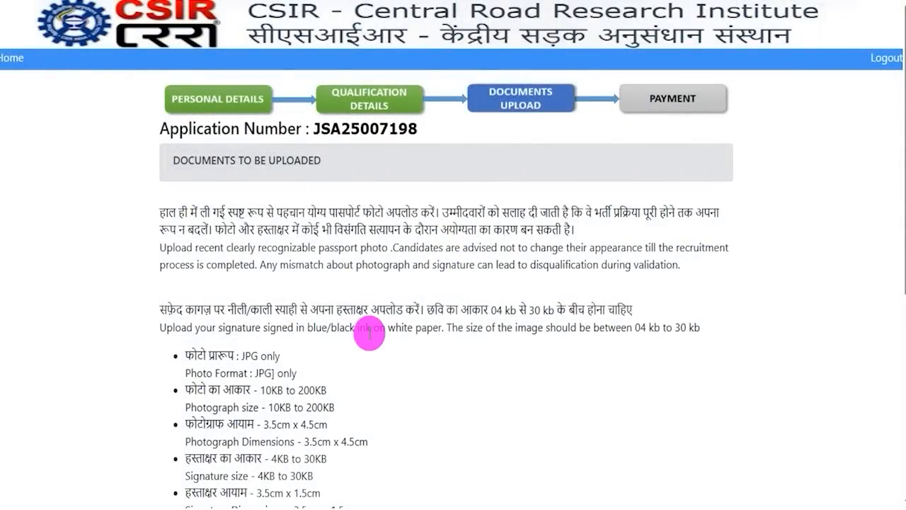
Look through the documents upload page and the list of document types that can be uploaded.
scroll(369, 334, down, 5)
scroll(368, 389, up, 5)
scroll(369, 334, down, 2)
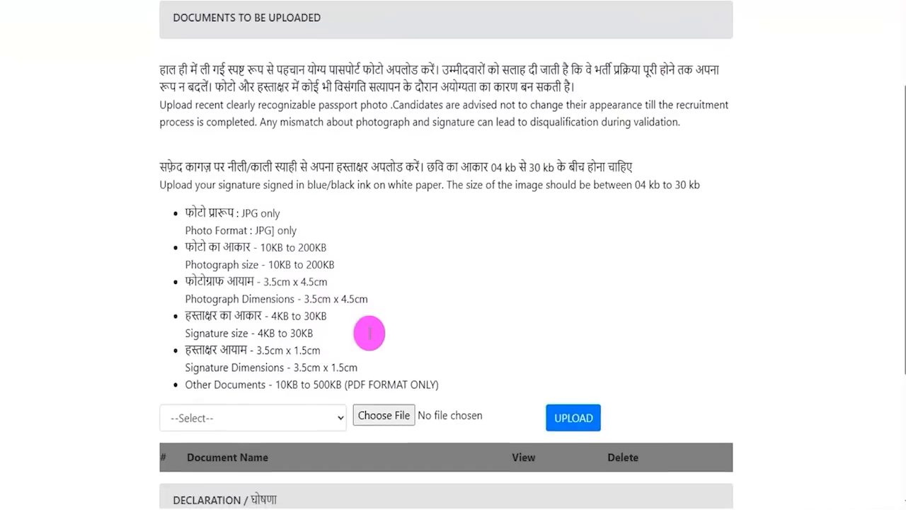
click(293, 419)
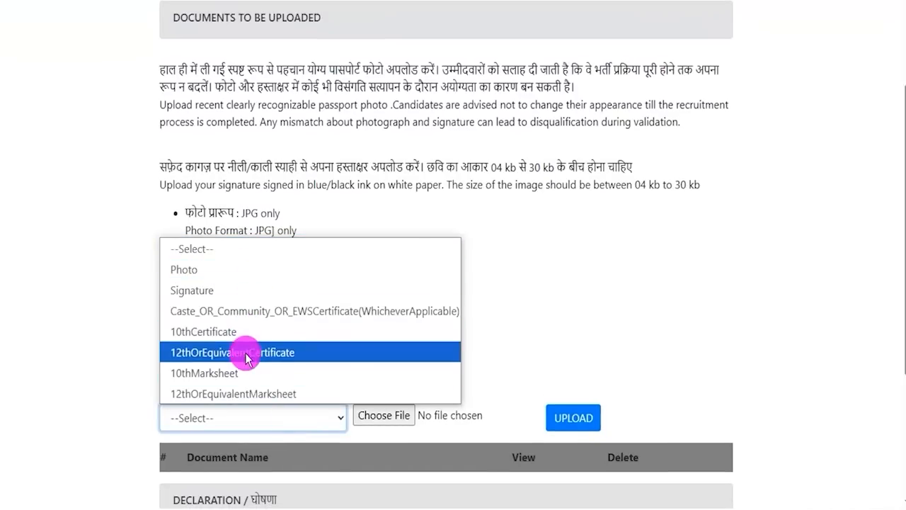
click(553, 335)
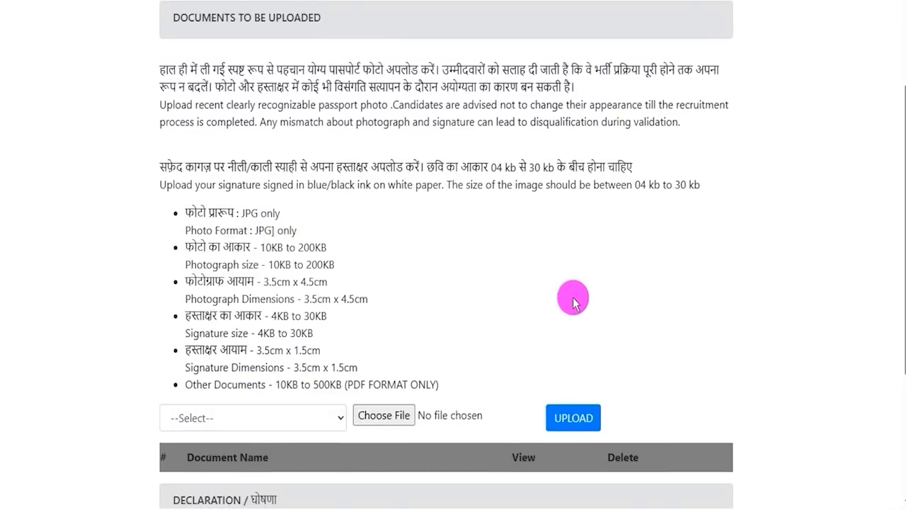
Examine the format, file size and dimension requirements for the photograph, the signature and the other documents.
scroll(573, 301, up, 1)
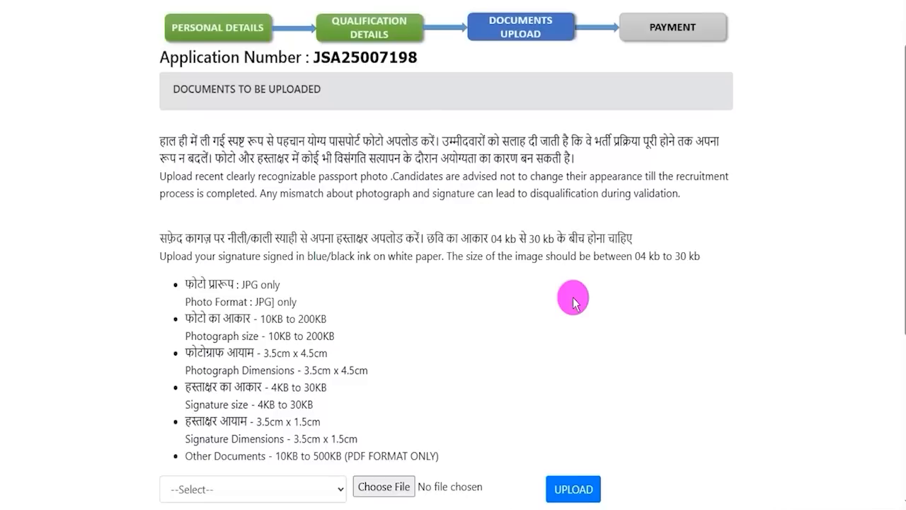
drag(250, 283, 262, 285)
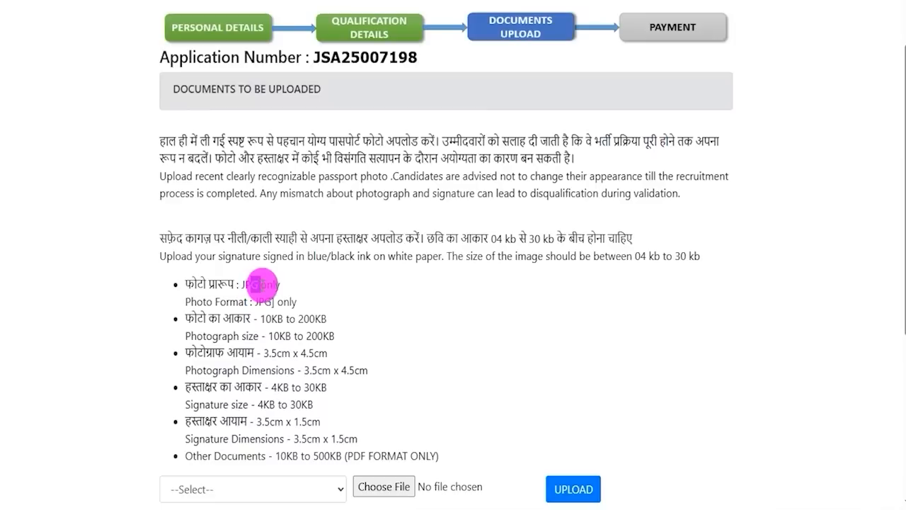
drag(265, 319, 321, 320)
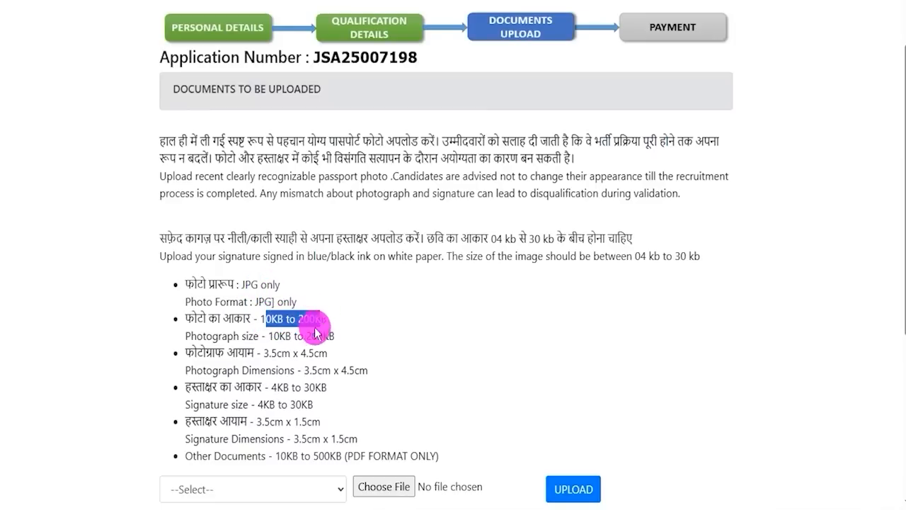
drag(264, 352, 325, 352)
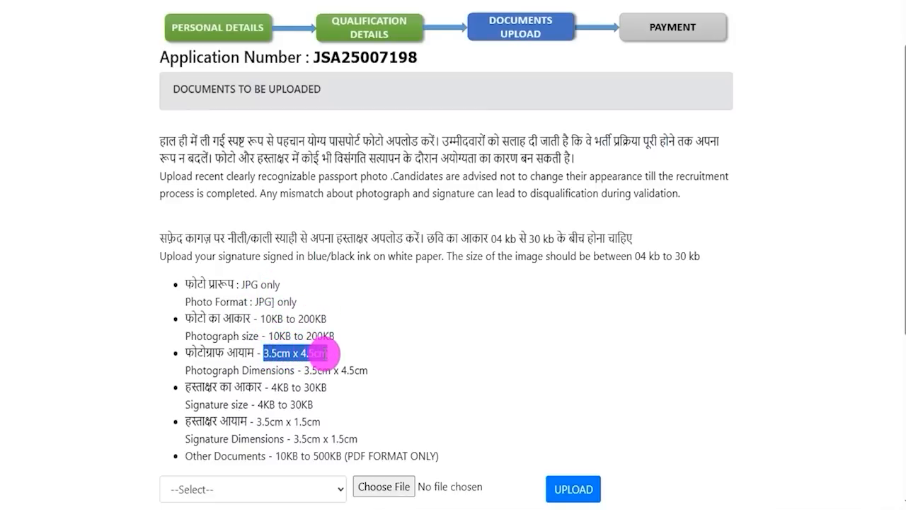
drag(271, 387, 320, 388)
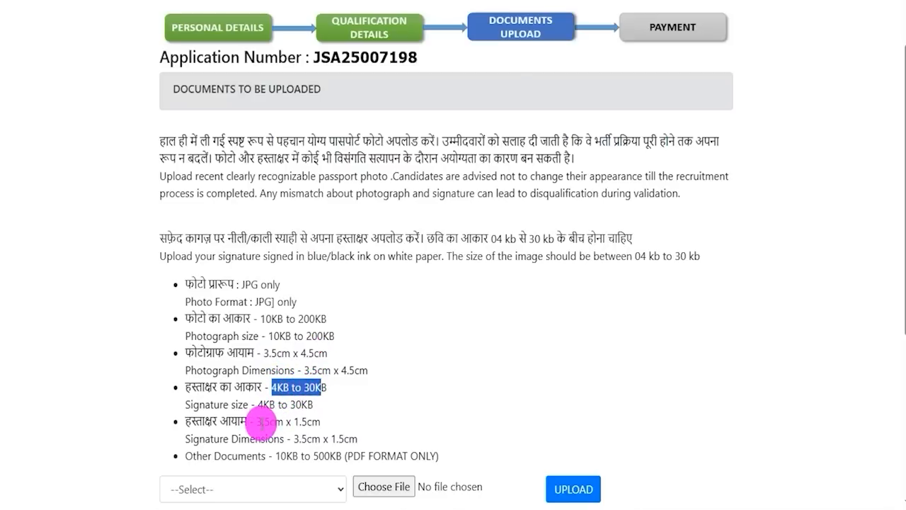
drag(257, 423, 321, 421)
scroll(319, 376, down, 1)
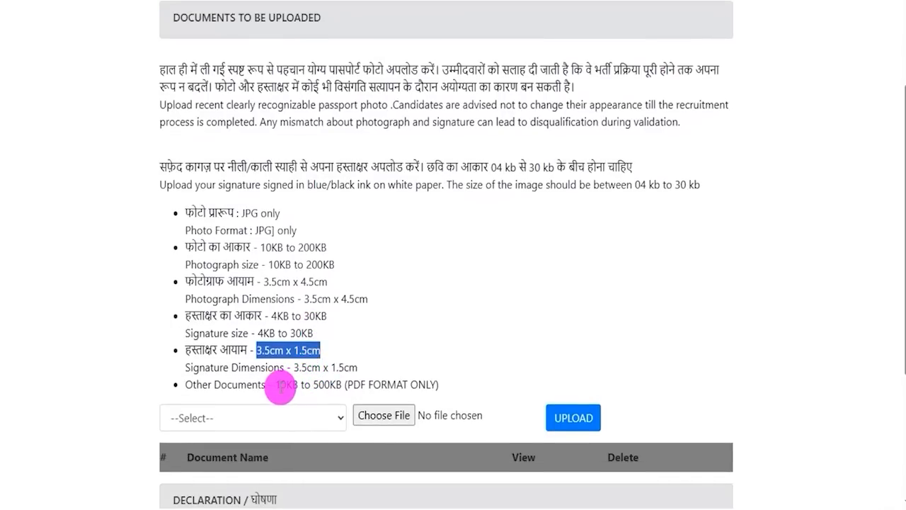
drag(278, 385, 335, 386)
scroll(329, 368, down, 2)
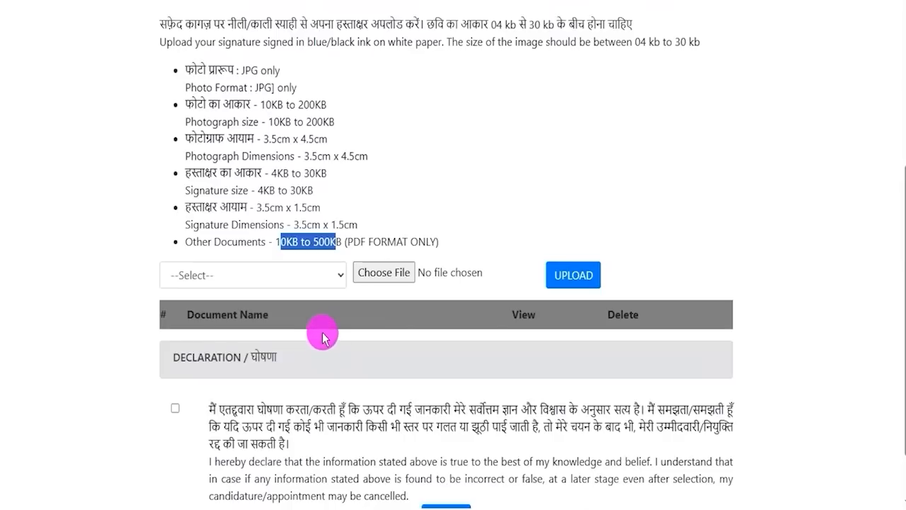
Choose Photo as the document type and upload the applicant's JPG photograph.
click(286, 281)
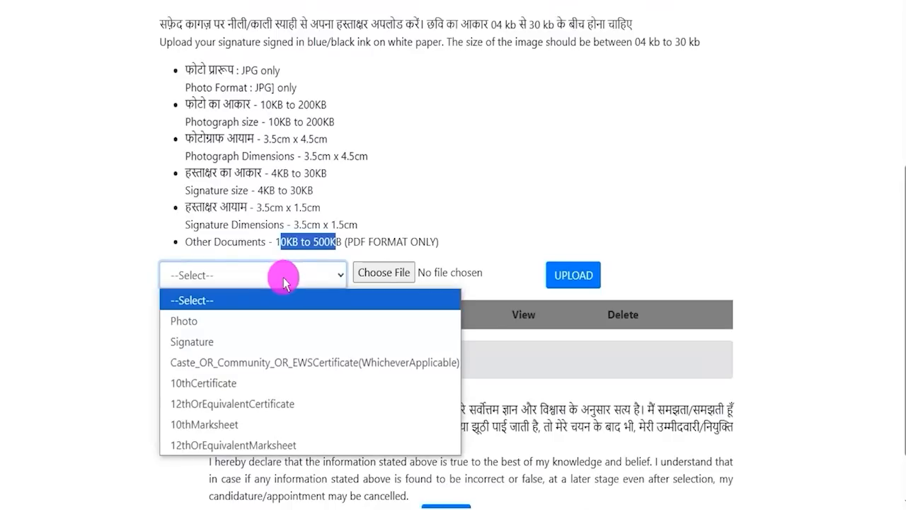
click(232, 320)
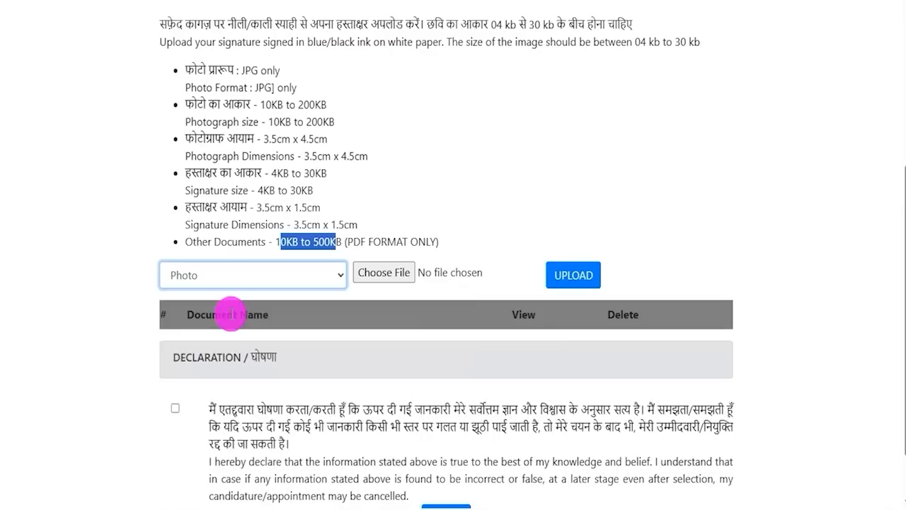
click(371, 275)
double_click(342, 268)
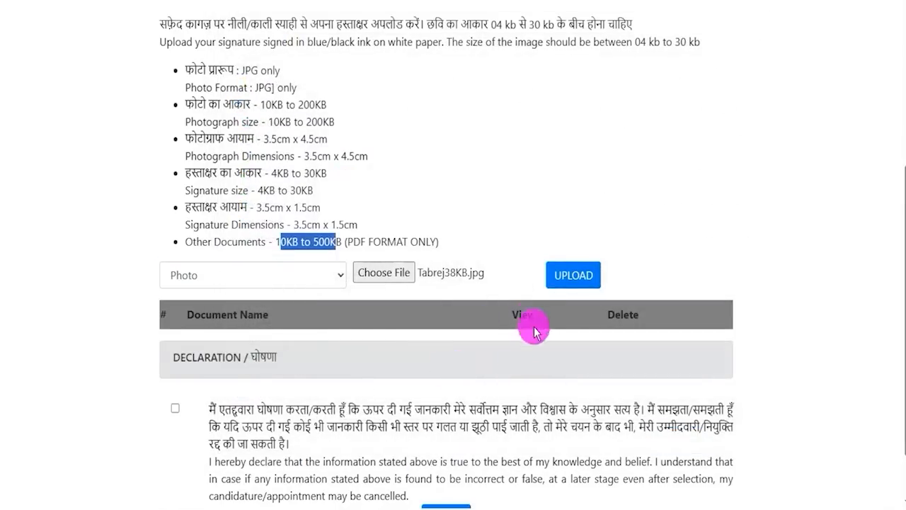
click(567, 277)
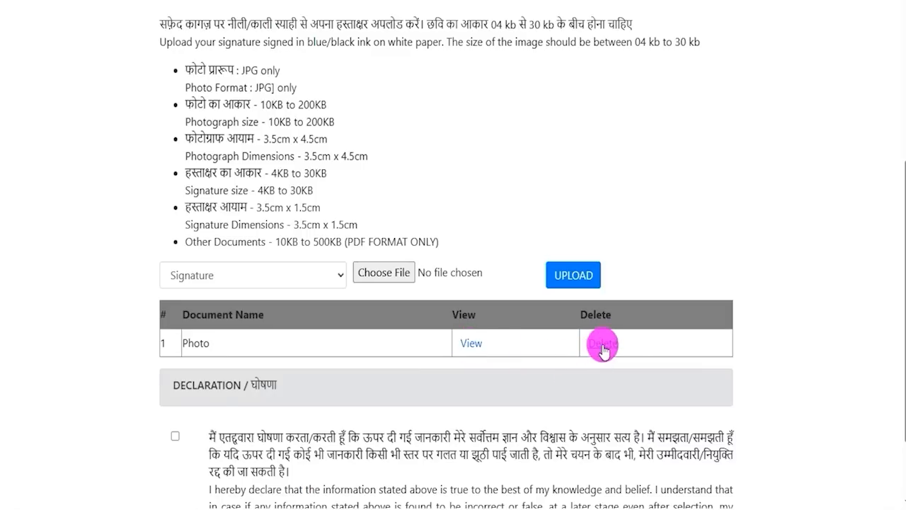
Choose Signature as the document type, upload ssc.jpg and check the list of uploaded documents.
click(296, 276)
click(253, 298)
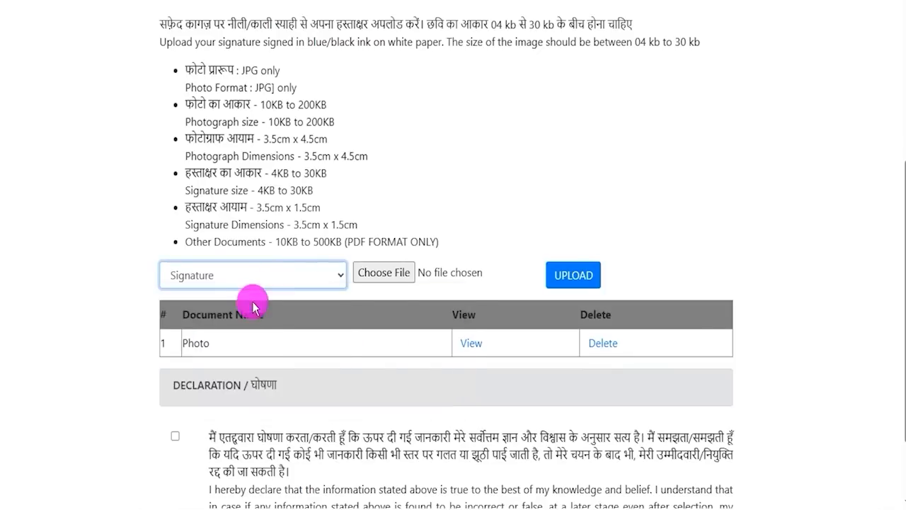
click(292, 278)
click(299, 278)
click(370, 279)
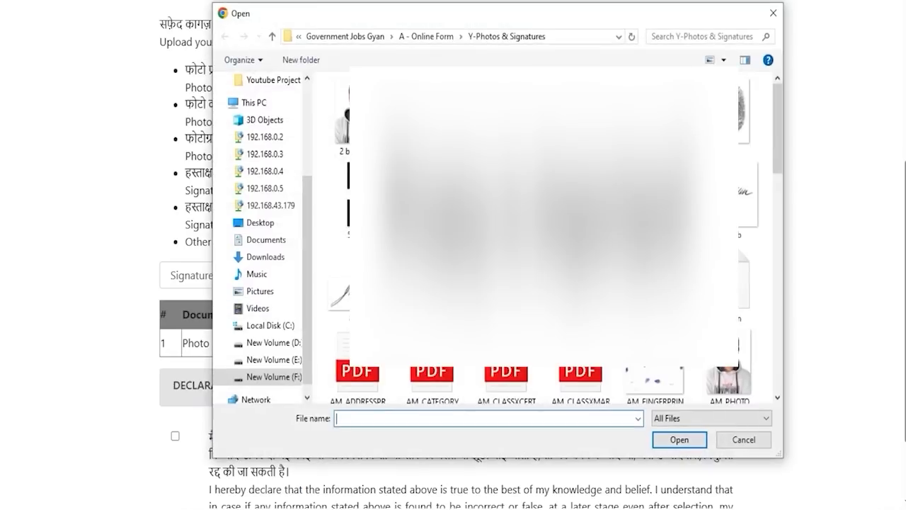
scroll(545, 234, down, 10)
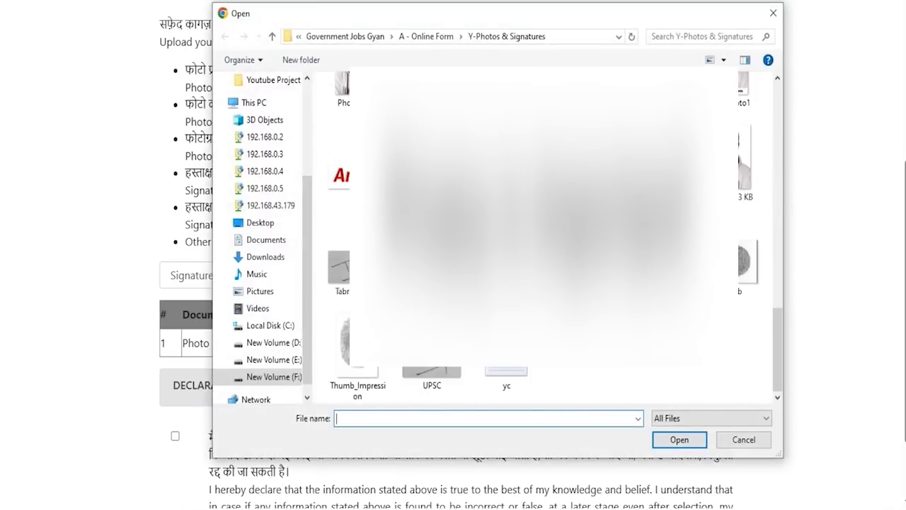
double_click(570, 203)
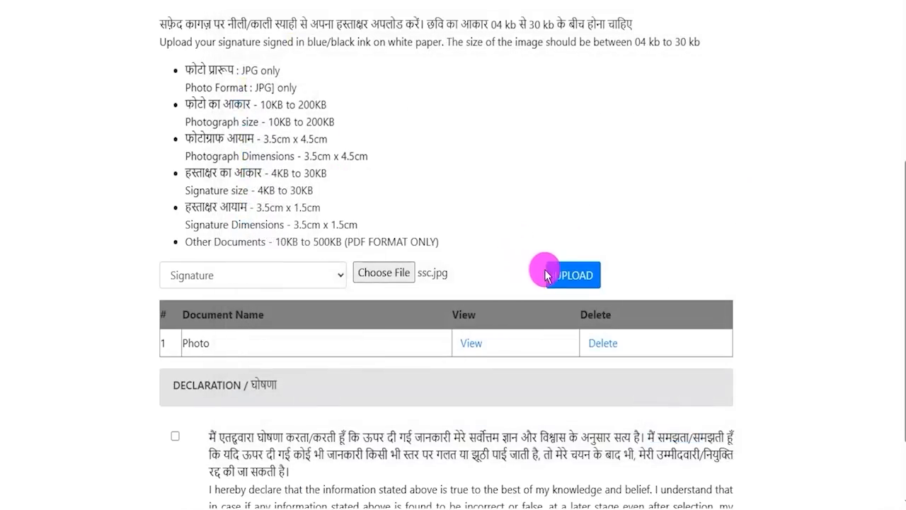
click(562, 274)
scroll(456, 342, down, 3)
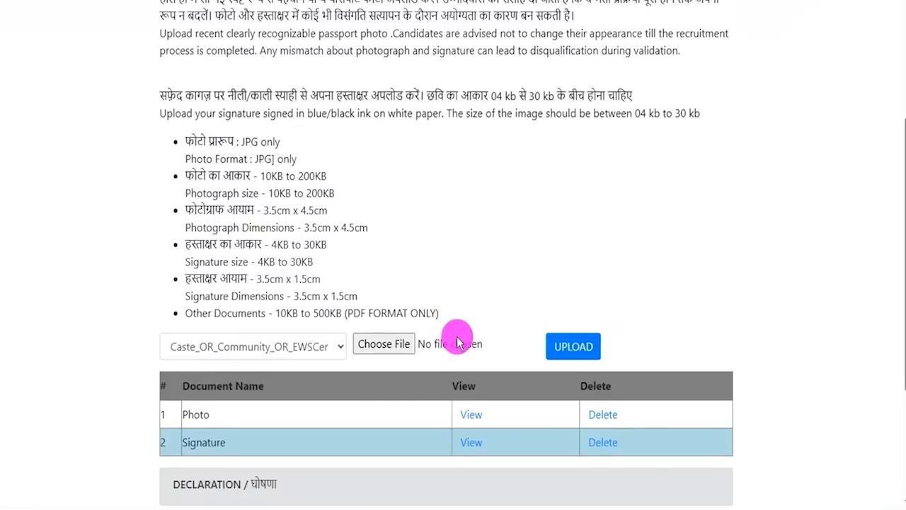
scroll(456, 342, down, 2)
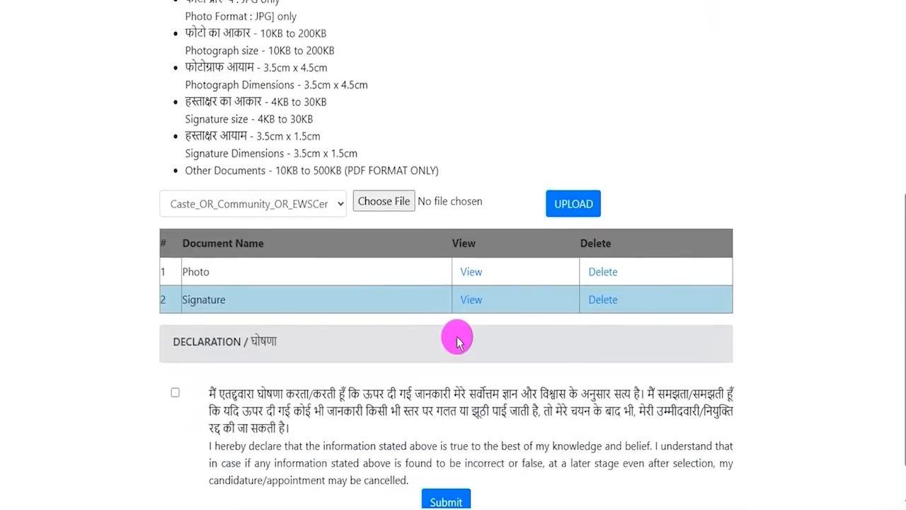
scroll(397, 356, down, 1)
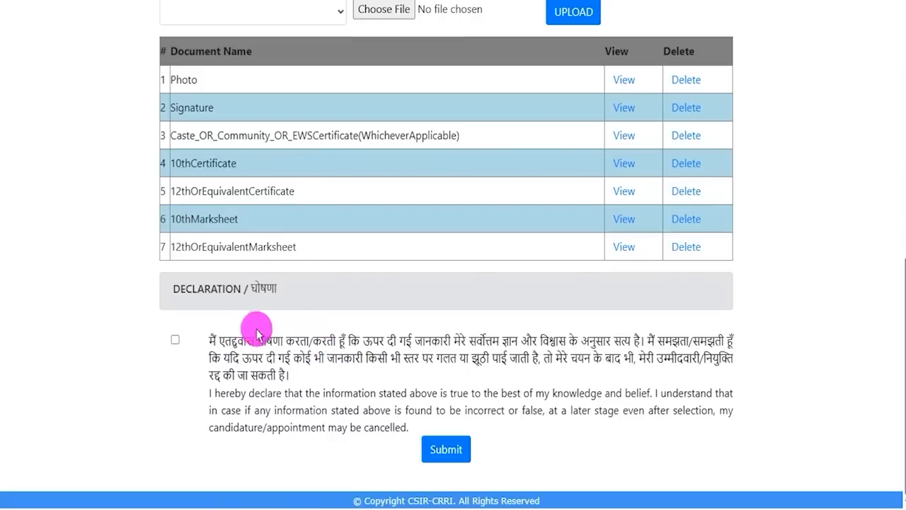
Accept the declaration below the uploaded documents list and submit the documents upload page.
click(175, 340)
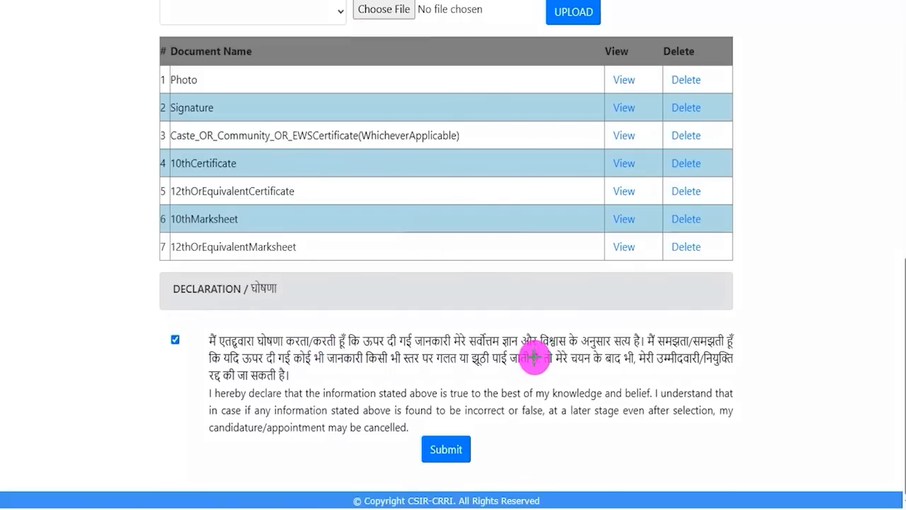
click(463, 446)
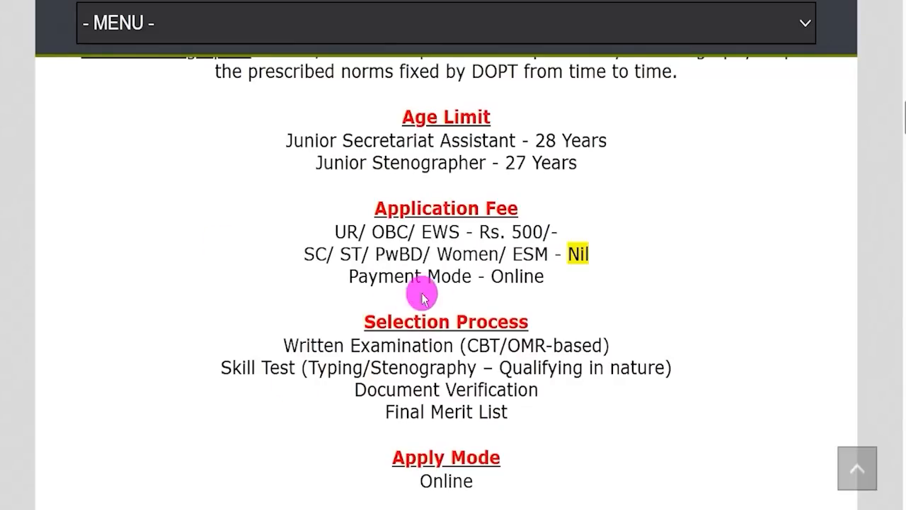
Check the application fee for the SC/ST/PwBD/Women/ESM and UR/OBC/EWS categories on the recruitment information page.
drag(568, 254, 595, 257)
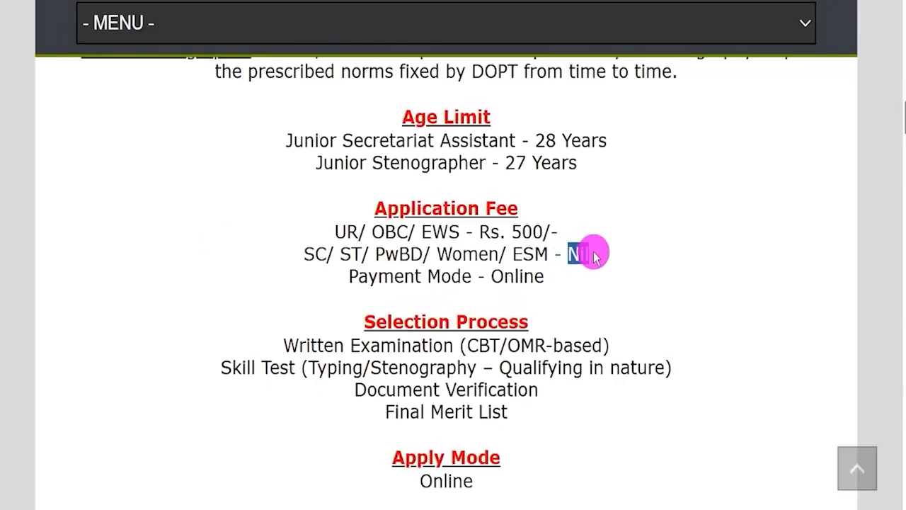
drag(346, 231, 556, 230)
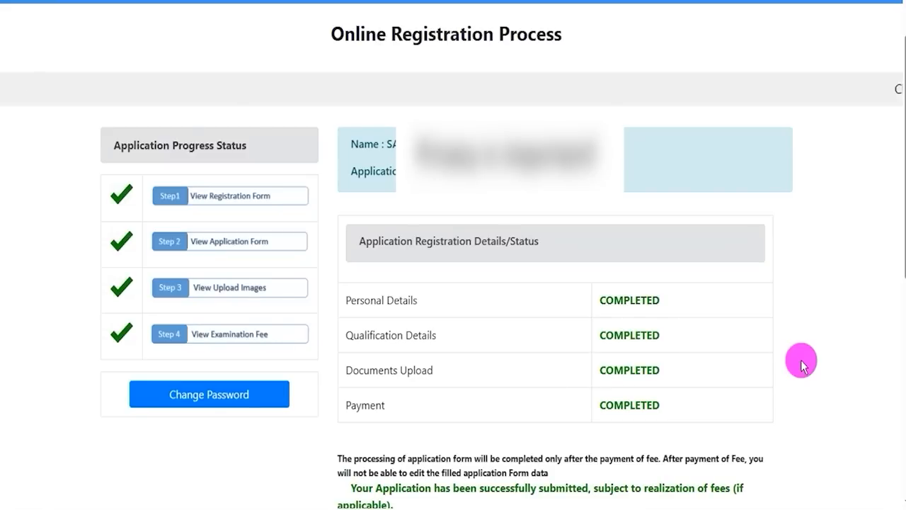
Review the registration status of the personal details, qualification details, documents upload and payment on the application portal.
drag(608, 302, 634, 304)
drag(615, 336, 641, 371)
drag(623, 405, 651, 416)
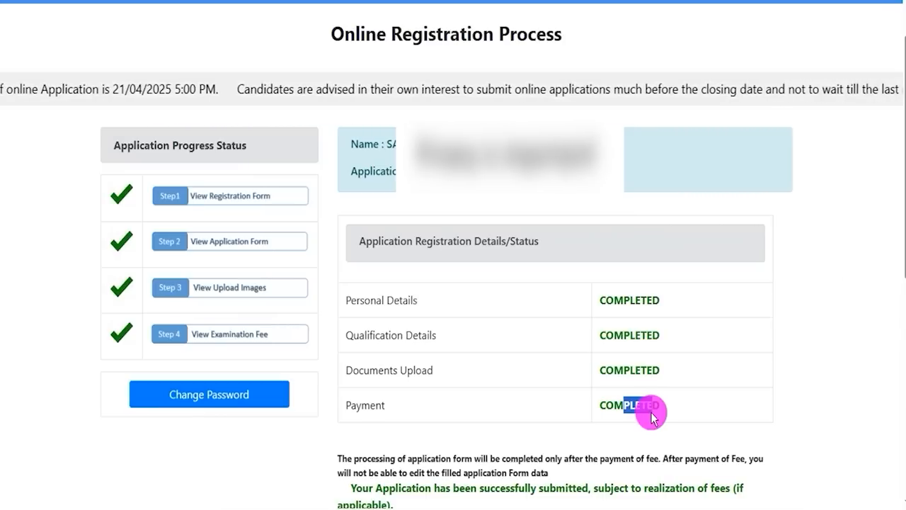
drag(611, 297, 640, 304)
drag(614, 333, 638, 338)
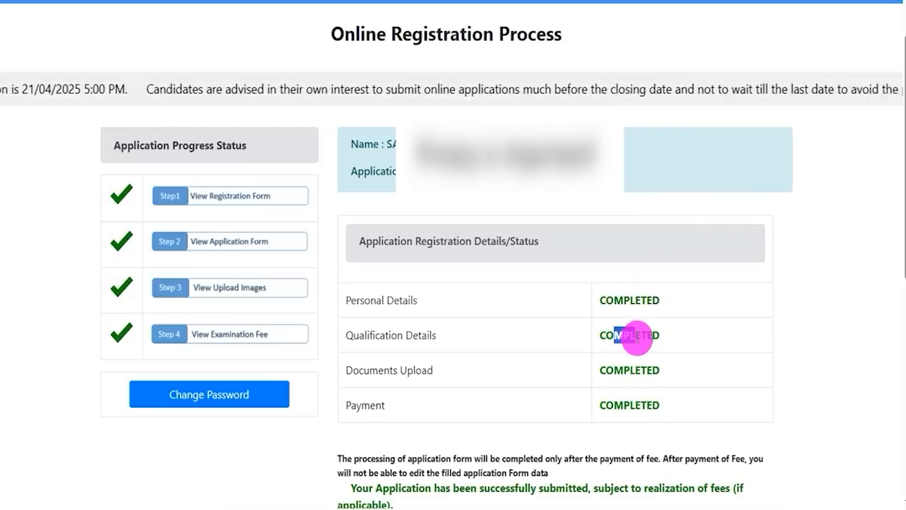